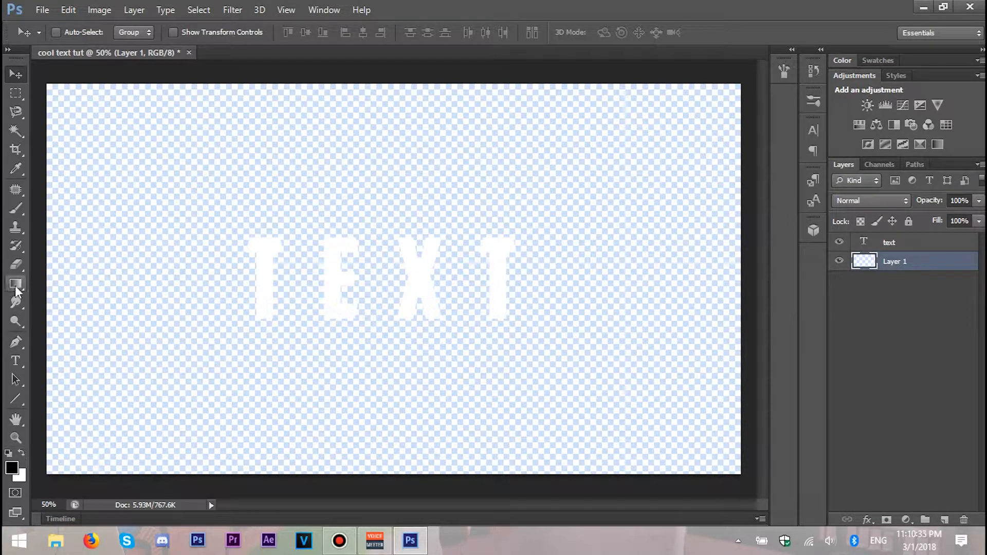
Step: Try a black-to-dark-grey radial gradient across Layer 1 from its upper left to its lower right and undo it
key(g)
click(75, 34)
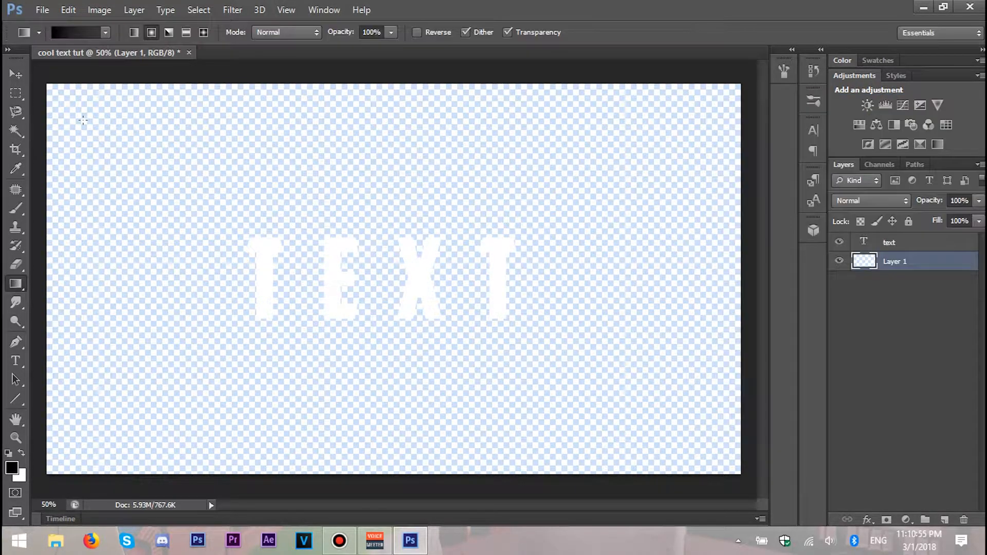
drag(83, 120, 708, 436)
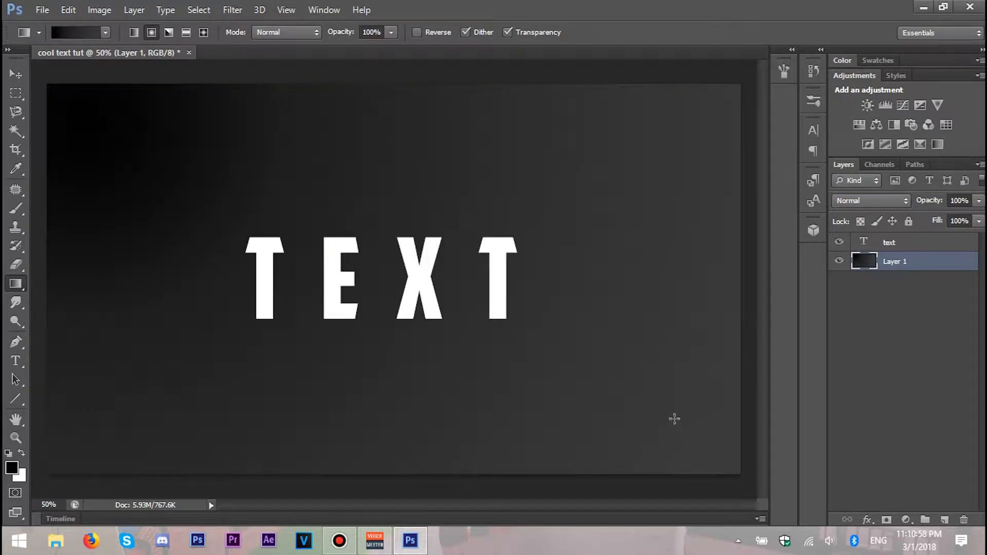
key(ctrl+z)
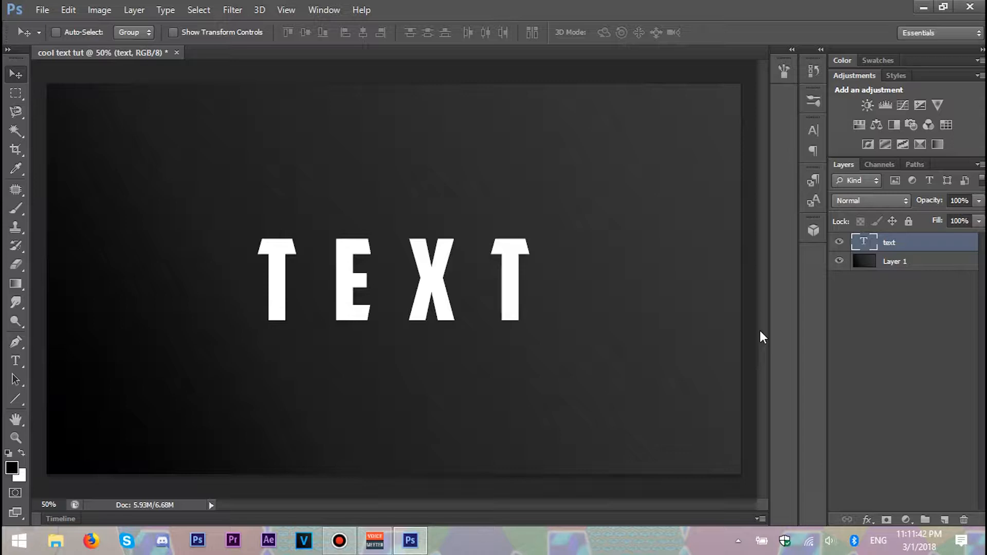
Step: Enlarge the text layer about its centre to about 150%, and scale the result back down to about 94%
key(ctrl+t)
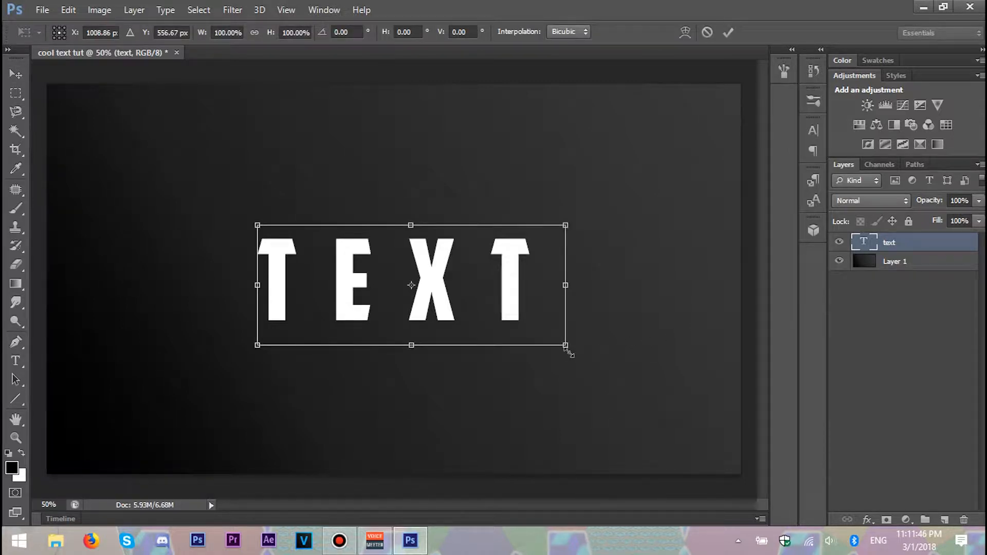
drag(565, 344, 652, 348)
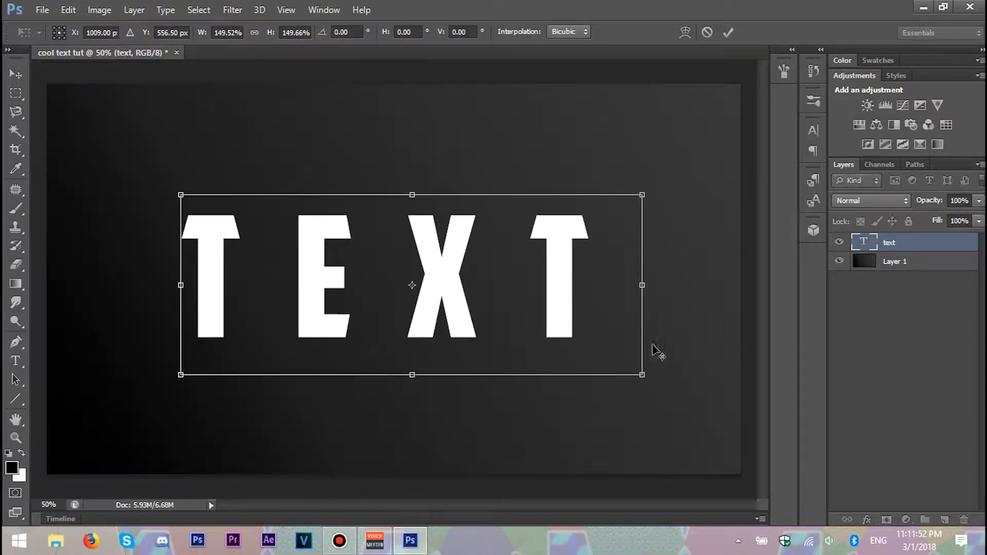
click(728, 33)
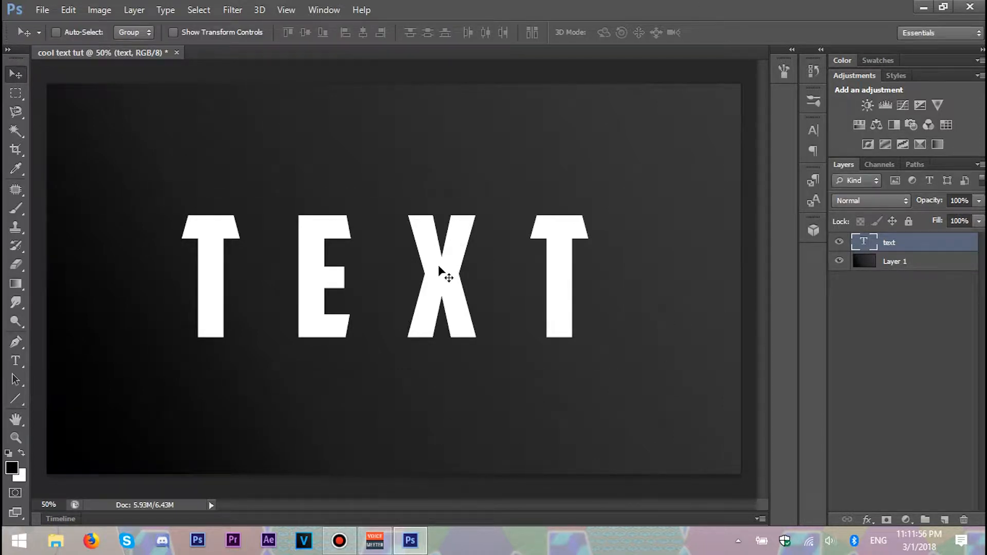
key(ctrl+t)
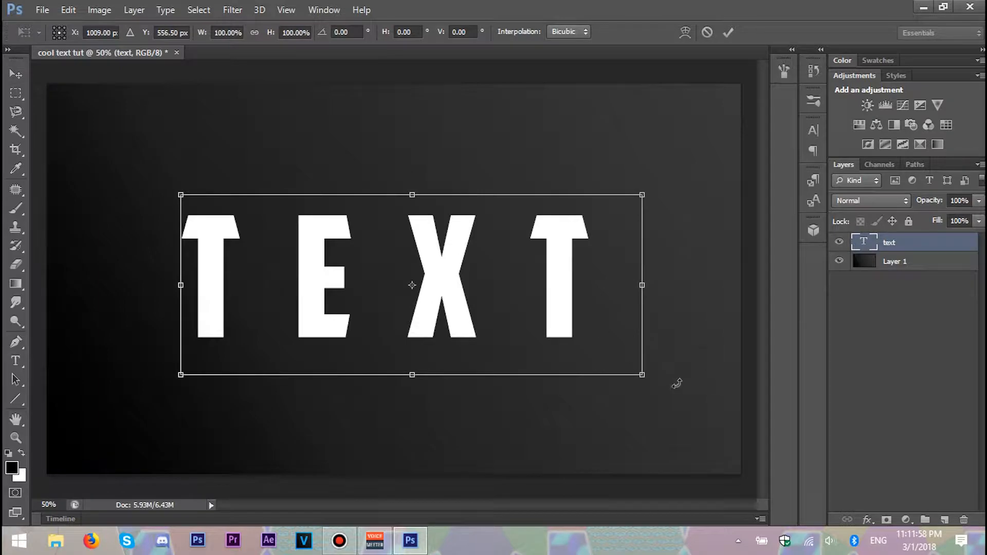
drag(642, 375, 629, 369)
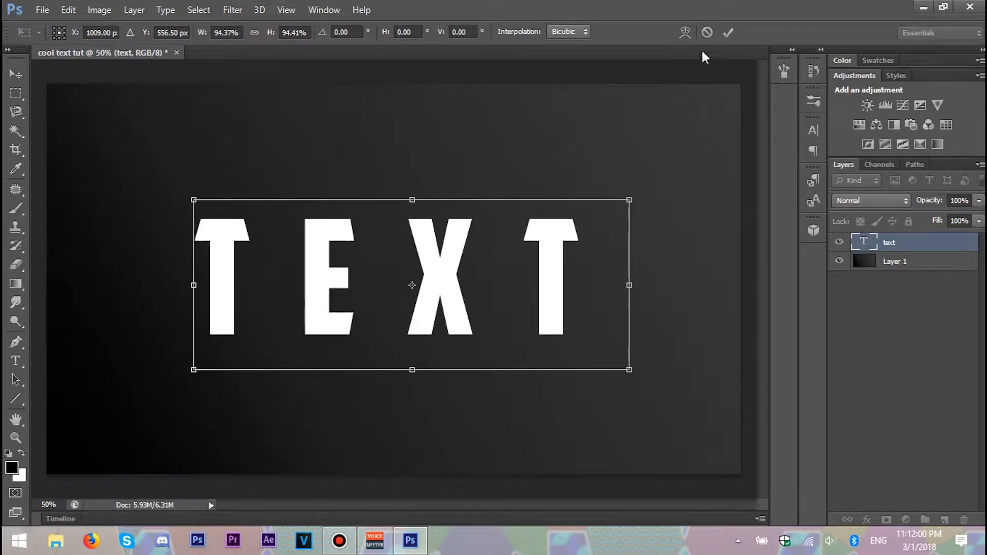
click(729, 33)
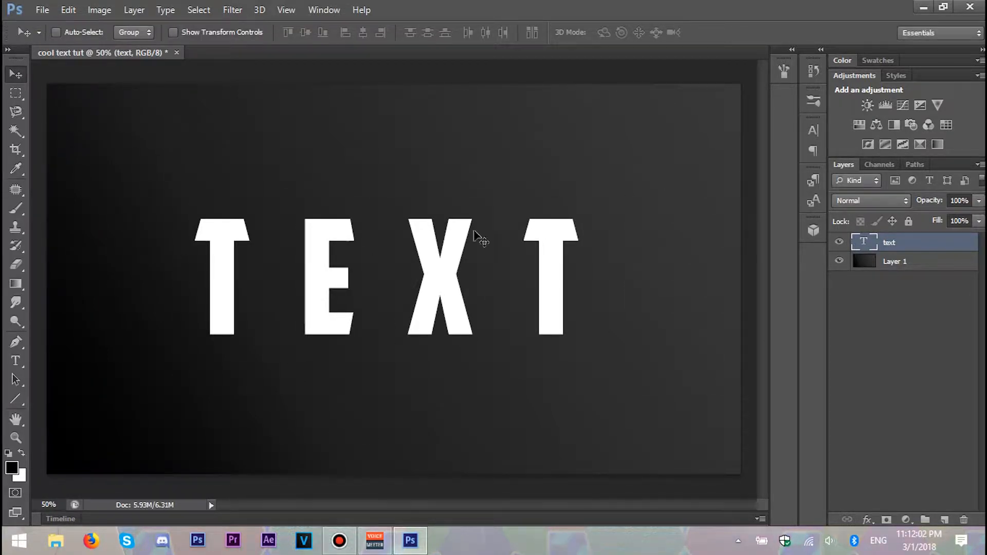
Step: Hide the gradient background layer to view the text on transparency, and show the background again
click(843, 263)
click(843, 263)
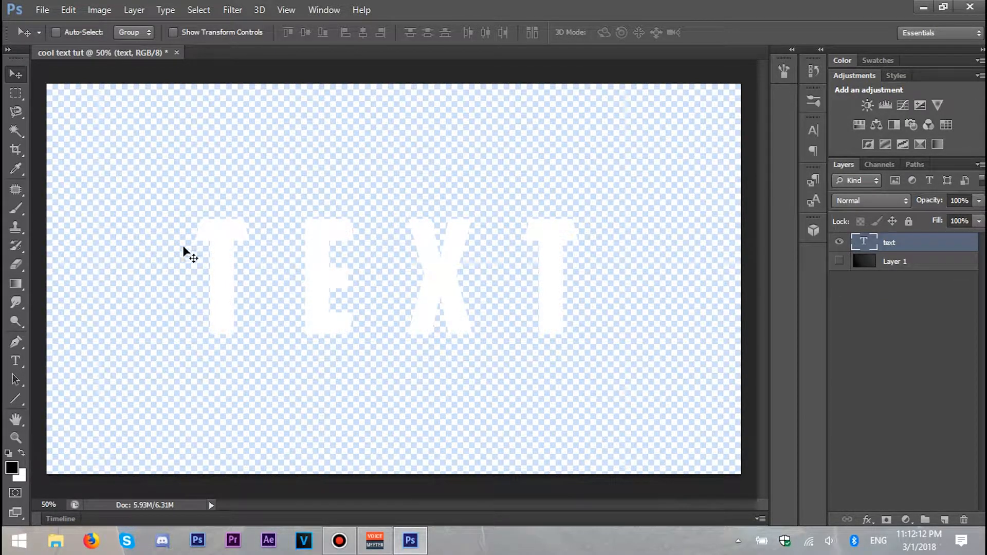
click(838, 262)
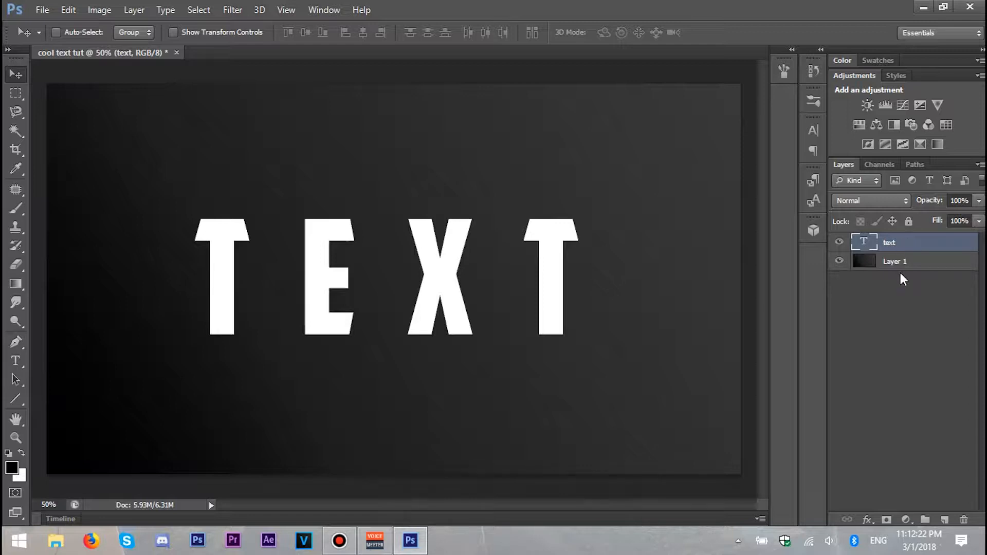
Step: Enable an Inner Glow in the text layer's blending options and open its gradient fill for editing
right_click(899, 242)
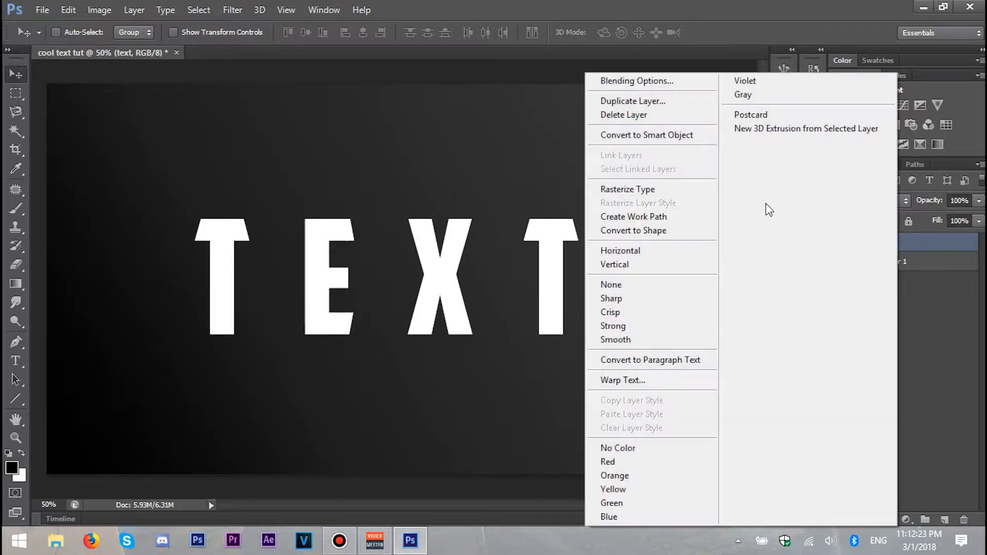
click(606, 87)
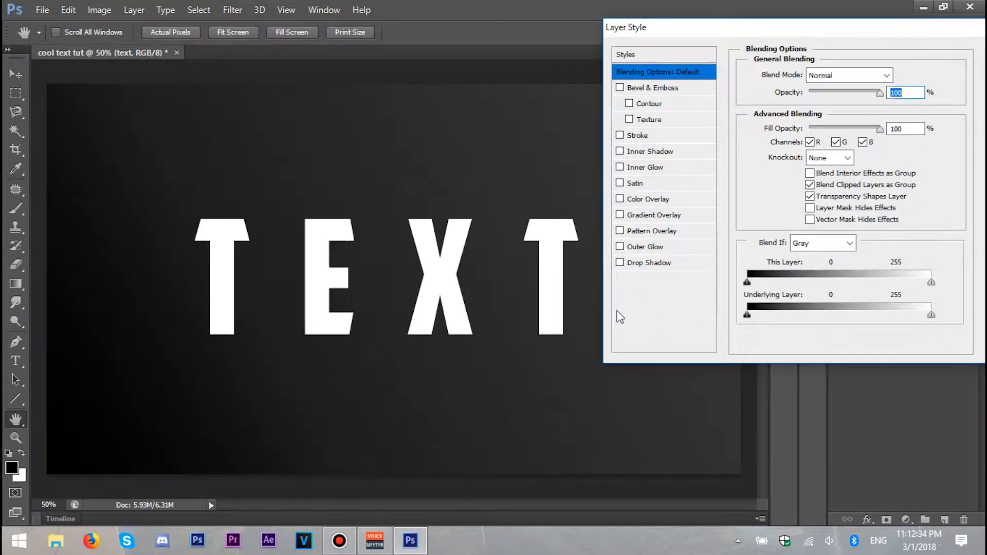
click(621, 167)
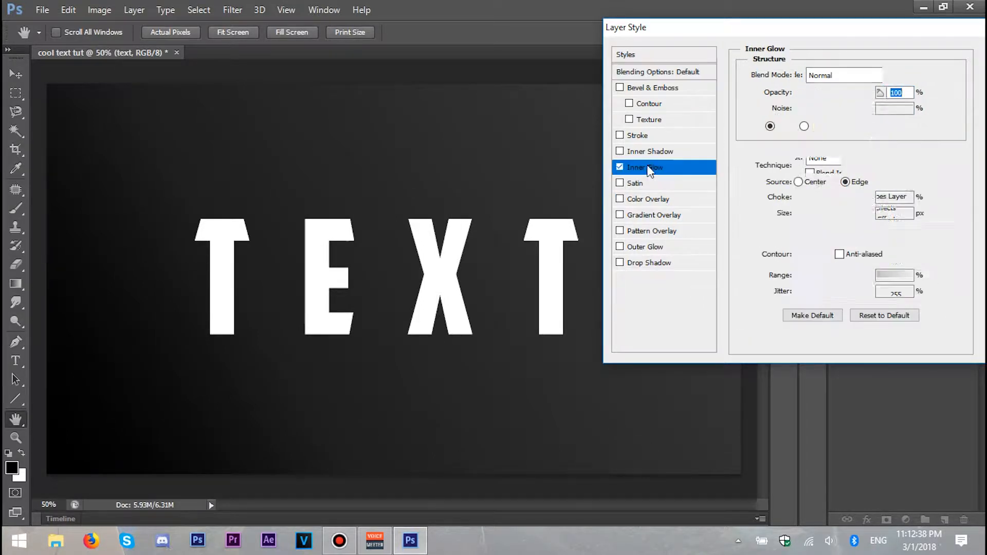
click(804, 127)
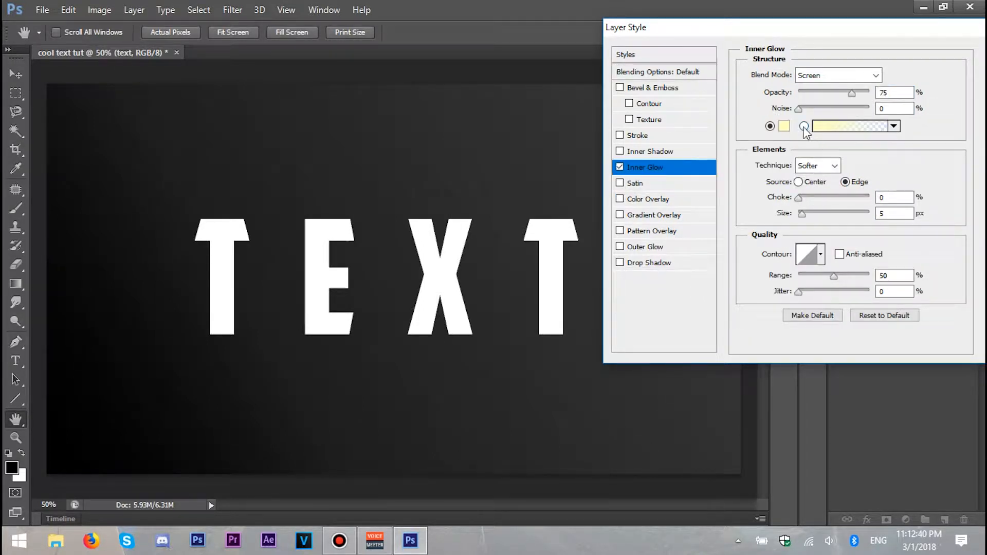
click(831, 127)
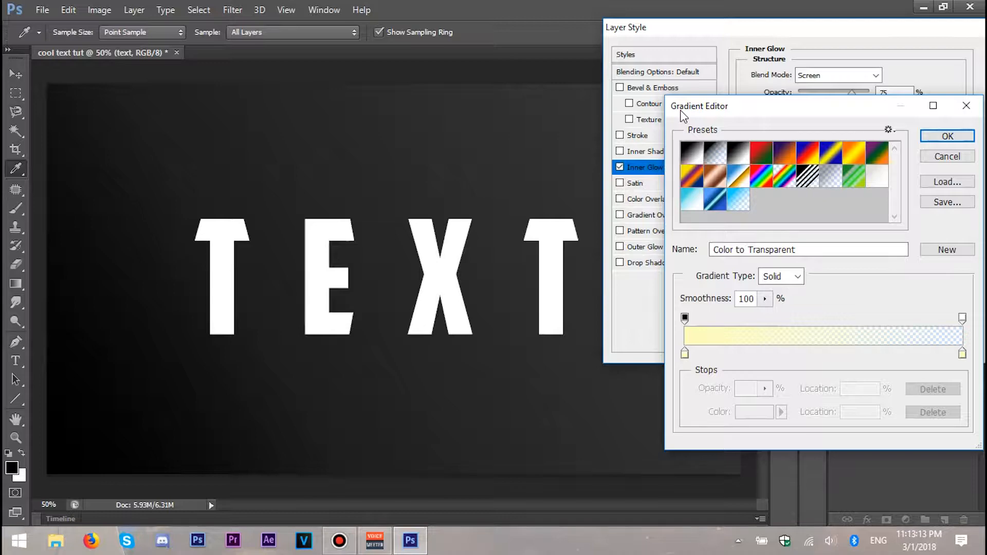
Step: Set the glow gradient's starting colour stop to a saturated blue with a hue of about 223°
click(685, 353)
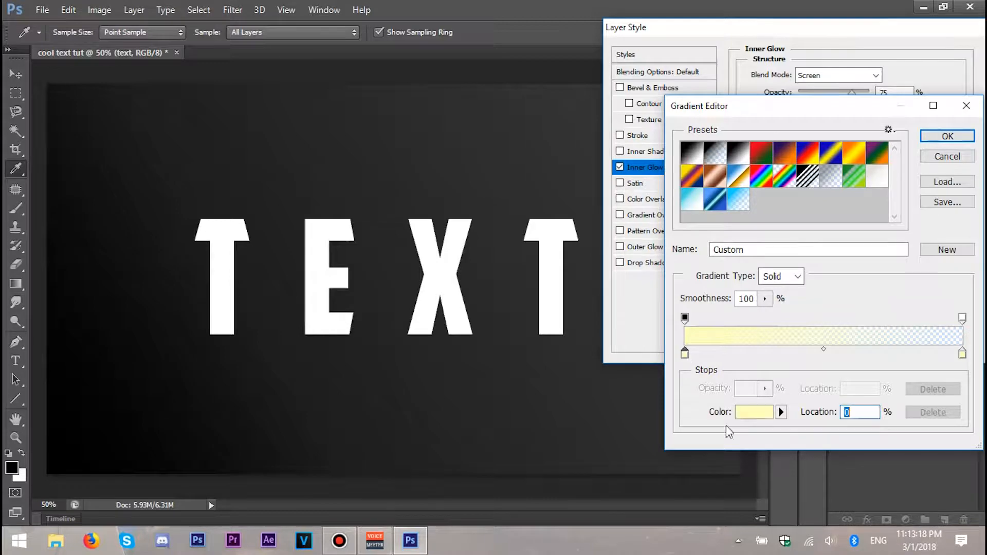
click(759, 415)
drag(795, 296, 784, 290)
click(773, 232)
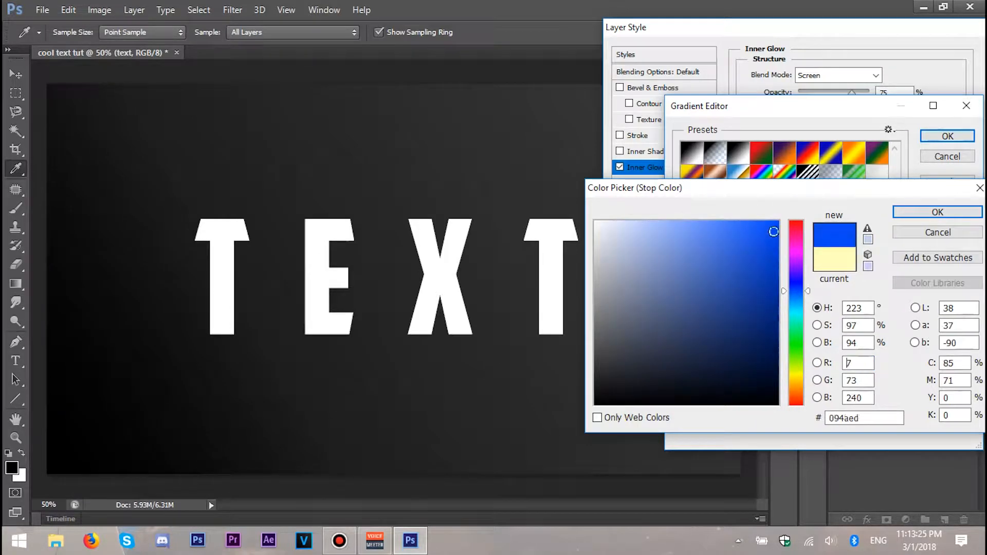
click(931, 213)
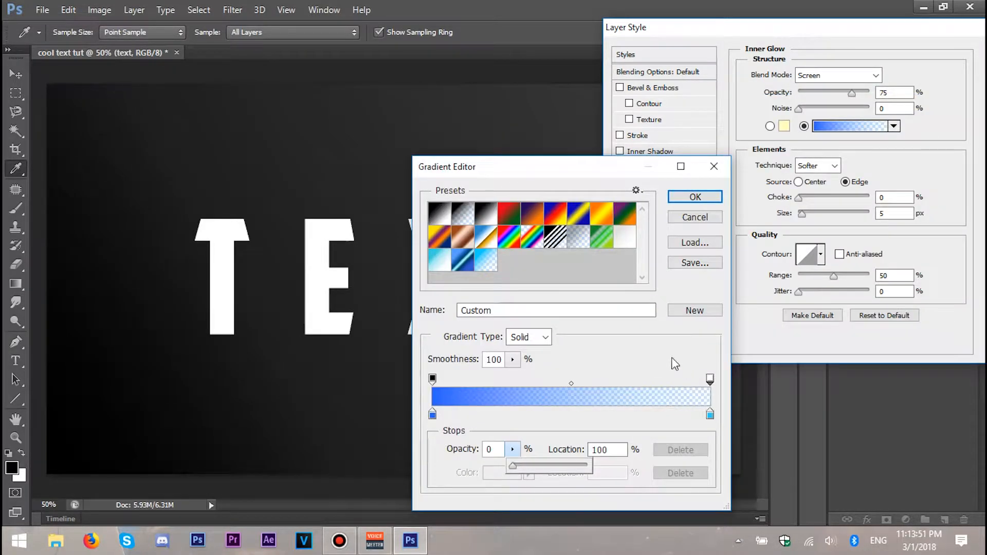
Step: Move the glow gradient's opacity midpoint to a location of 67% and accept the gradient
click(675, 364)
drag(569, 384, 618, 384)
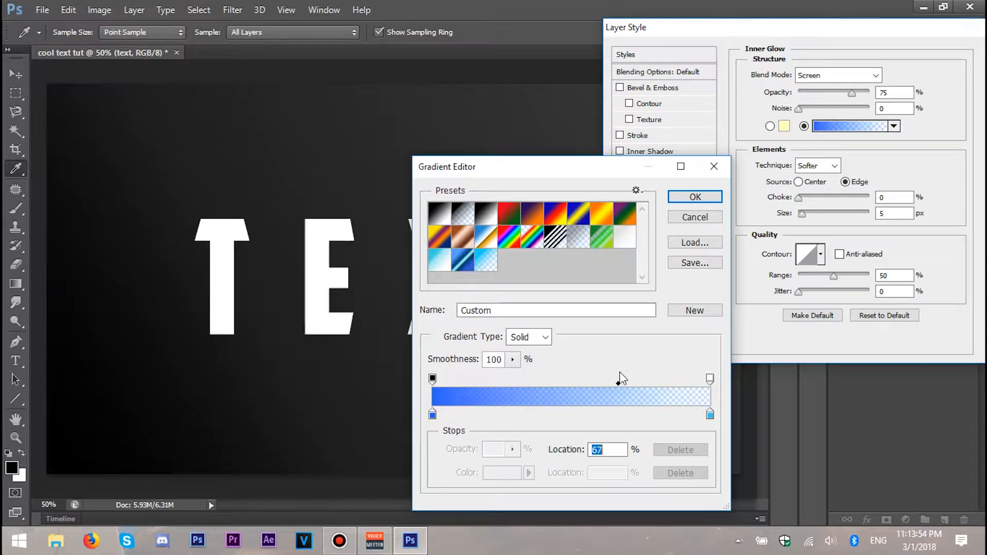
click(706, 198)
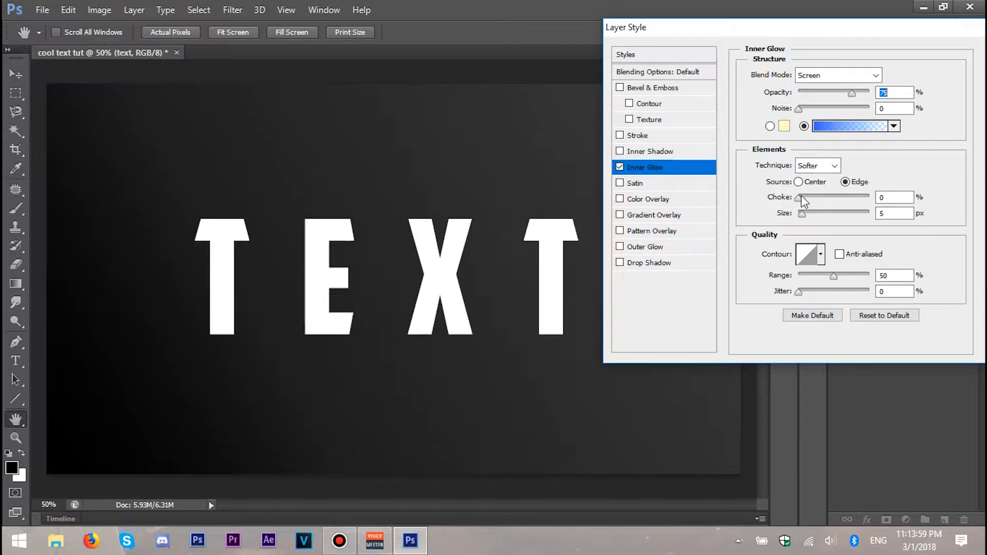
Step: Set the Inner Glow to Normal blend mode, 0% choke, 68 px size, 7% jitter and Center source
mouse_move(801, 213)
mouse_down()
mouse_move(824, 215)
mouse_move(804, 214)
mouse_up()
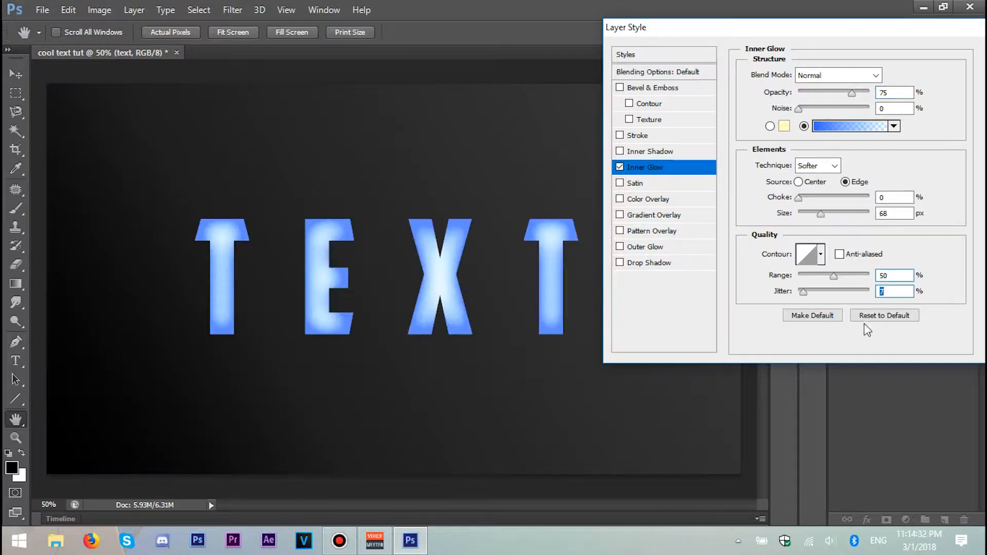
mouse_move(800, 199)
mouse_down()
mouse_move(836, 205)
mouse_move(798, 202)
mouse_up()
click(802, 183)
click(845, 182)
click(800, 183)
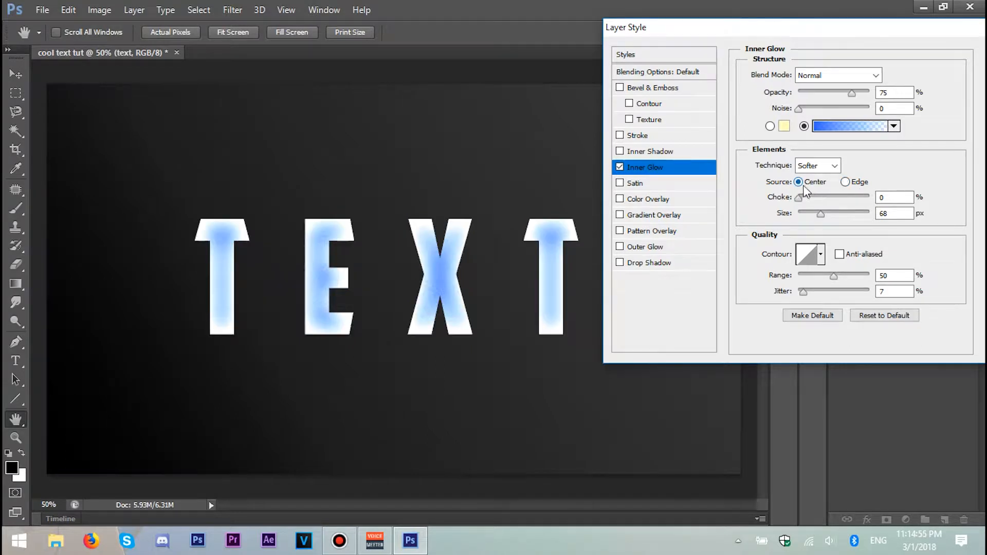
click(860, 187)
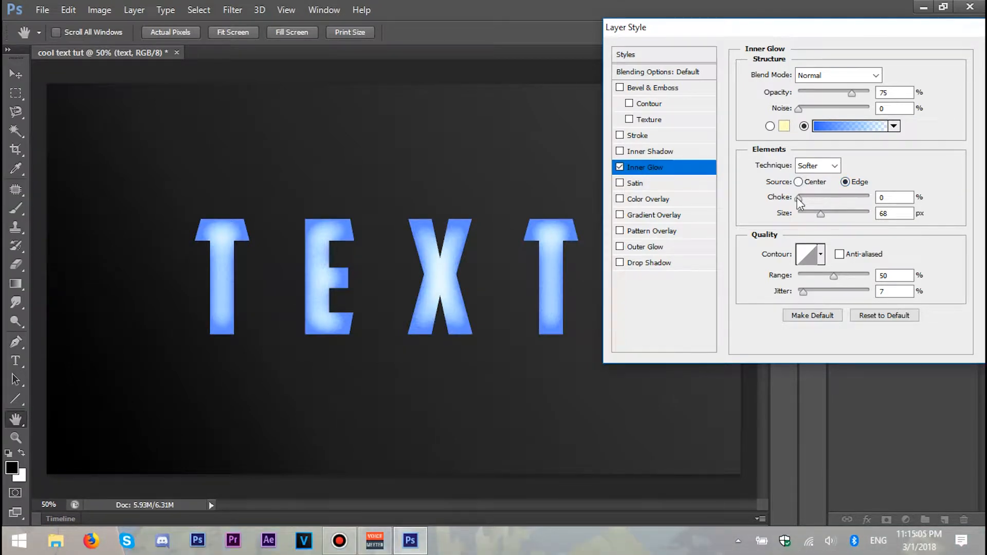
click(798, 182)
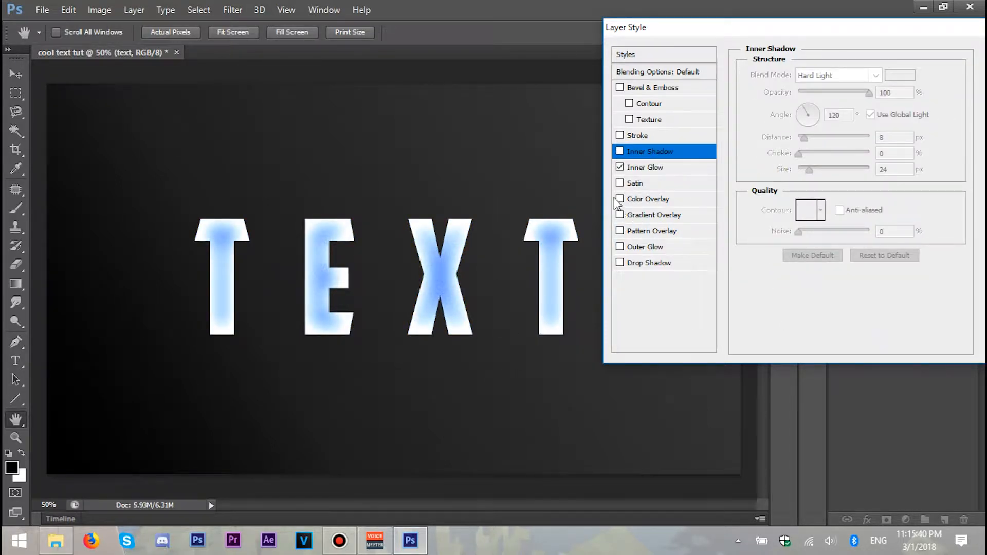
Step: Add a Color Overlay to the text and set its colour to a light blue
click(620, 200)
click(668, 199)
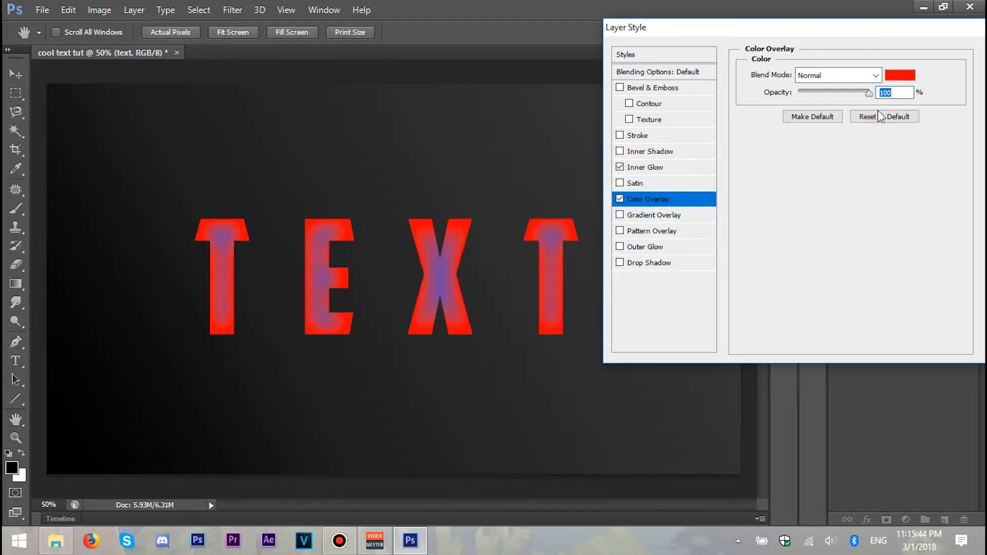
click(901, 75)
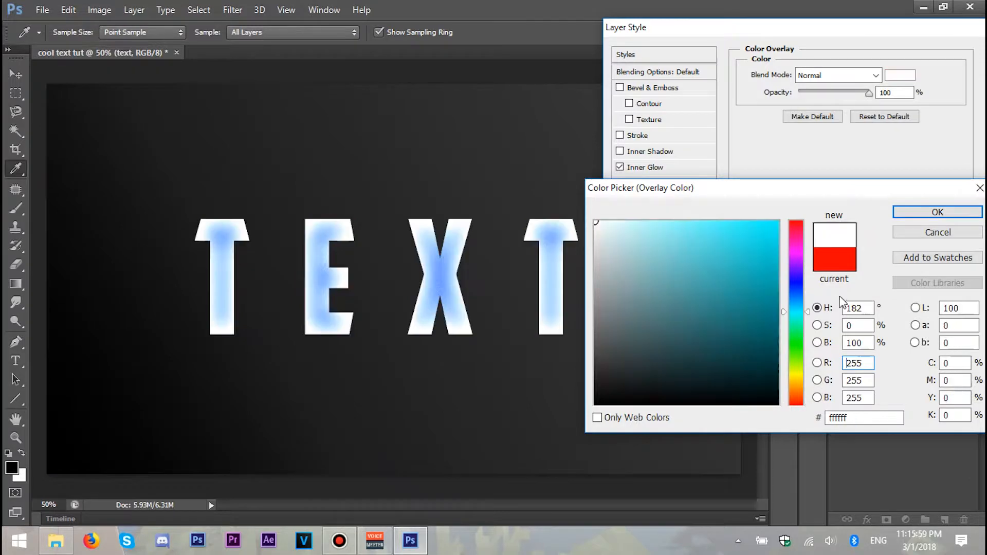
drag(808, 308, 807, 291)
mouse_move(655, 256)
mouse_down()
mouse_move(648, 218)
mouse_move(679, 202)
mouse_move(655, 184)
mouse_up()
click(676, 234)
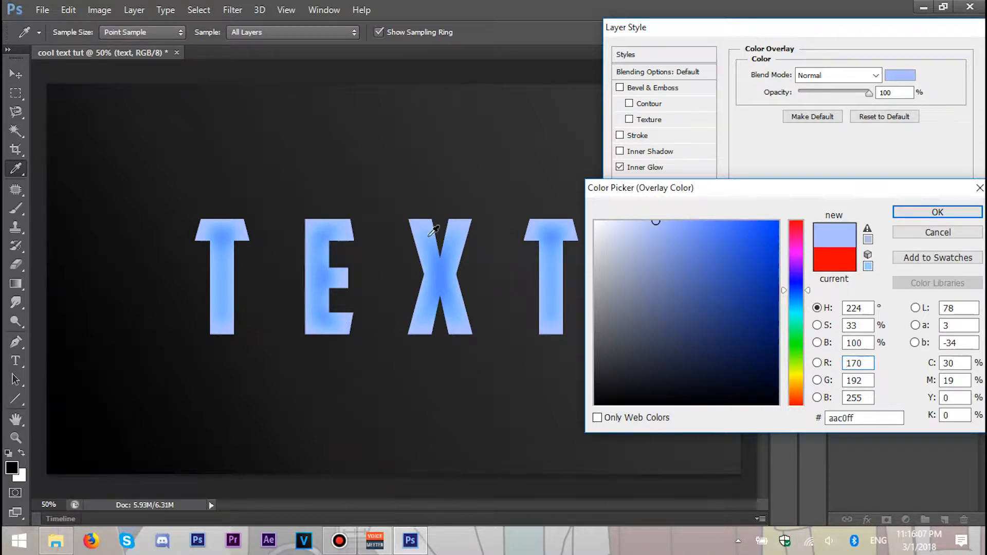
drag(660, 224, 672, 208)
click(798, 320)
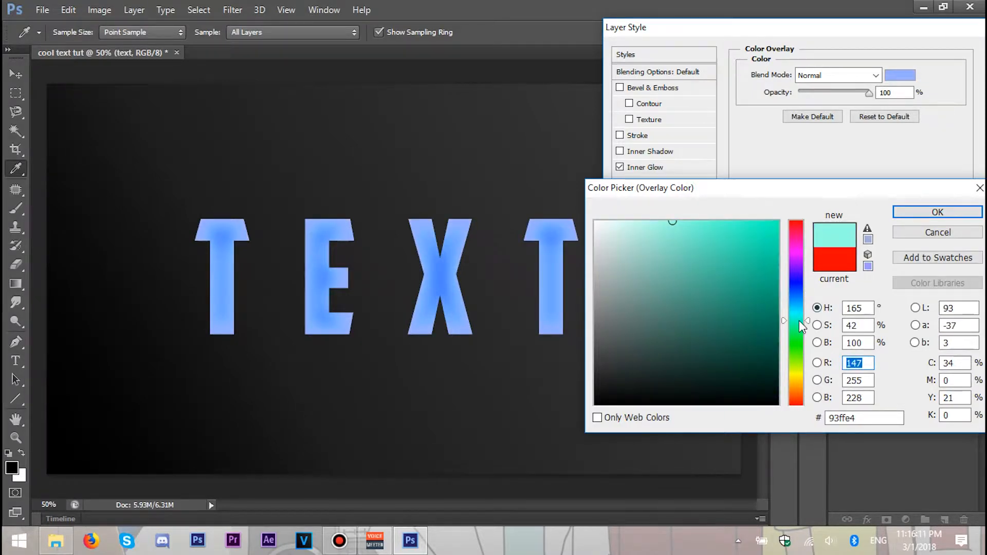
key(Escape)
Step: Try the Satin and Stroke effects on the text and turn both off again
click(620, 183)
click(620, 184)
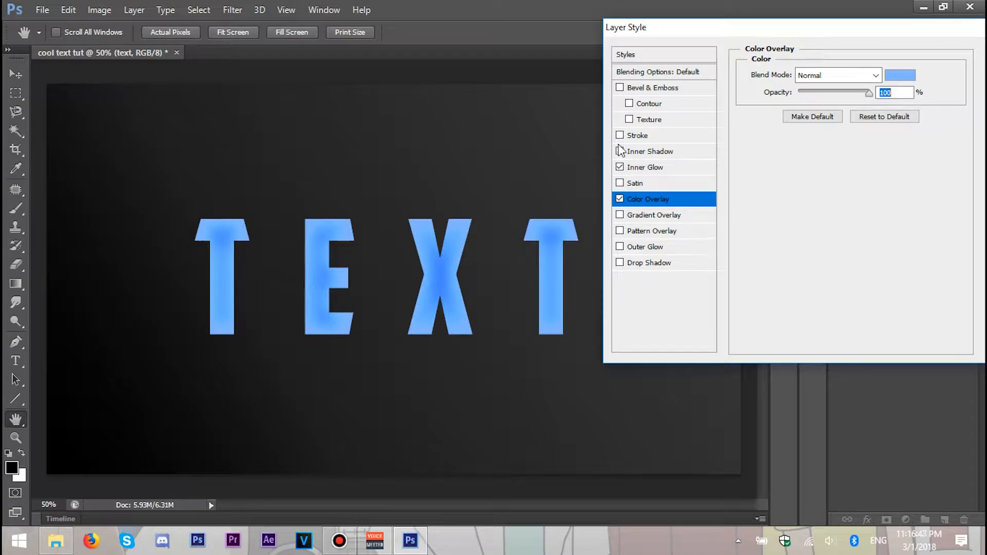
click(620, 135)
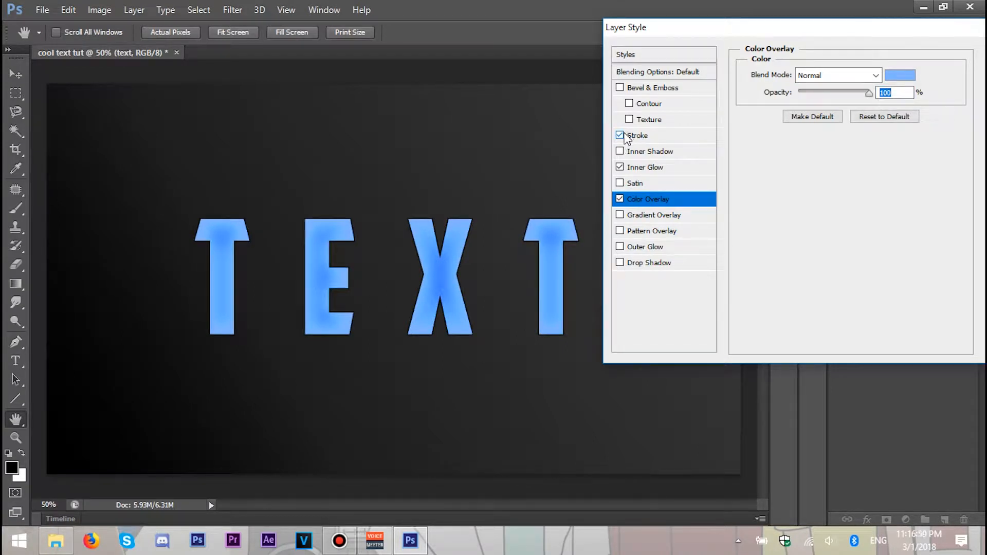
click(620, 135)
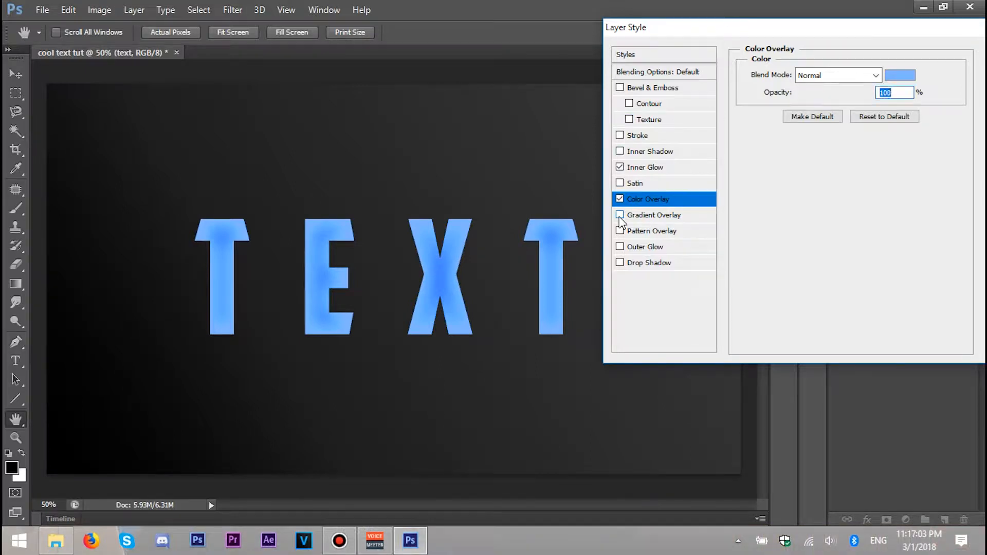
Step: Add a Gradient Overlay to the text and set the Color Overlay's blend mode to Screen
click(648, 216)
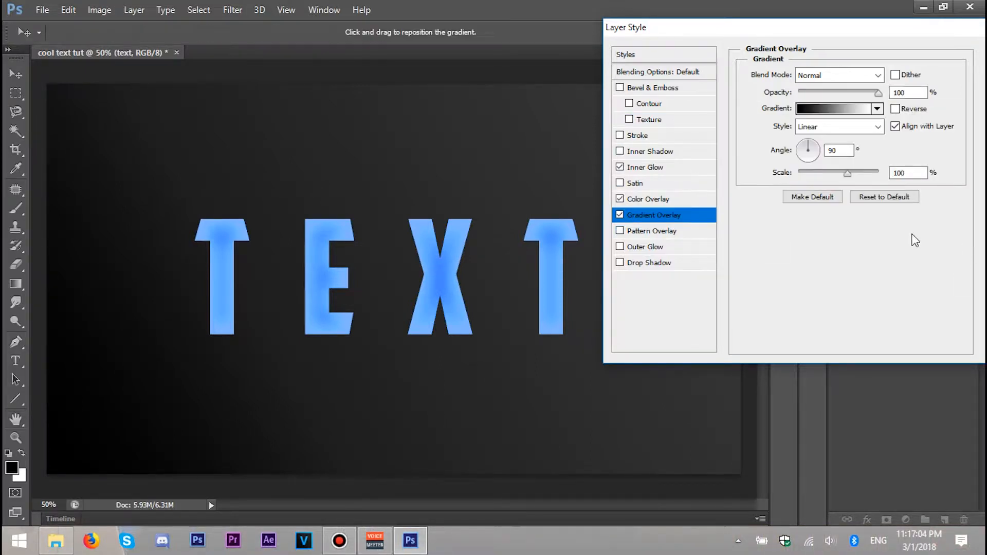
click(639, 201)
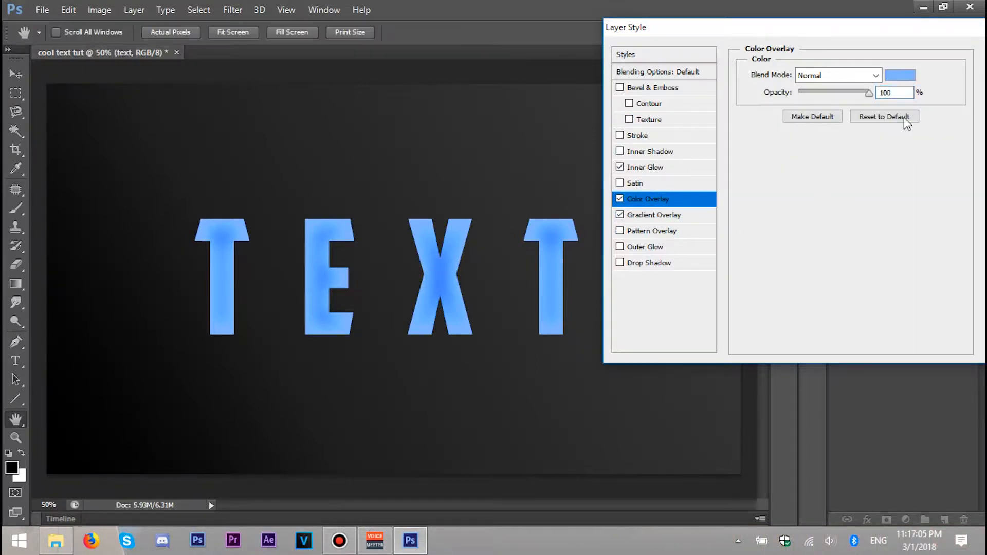
click(817, 78)
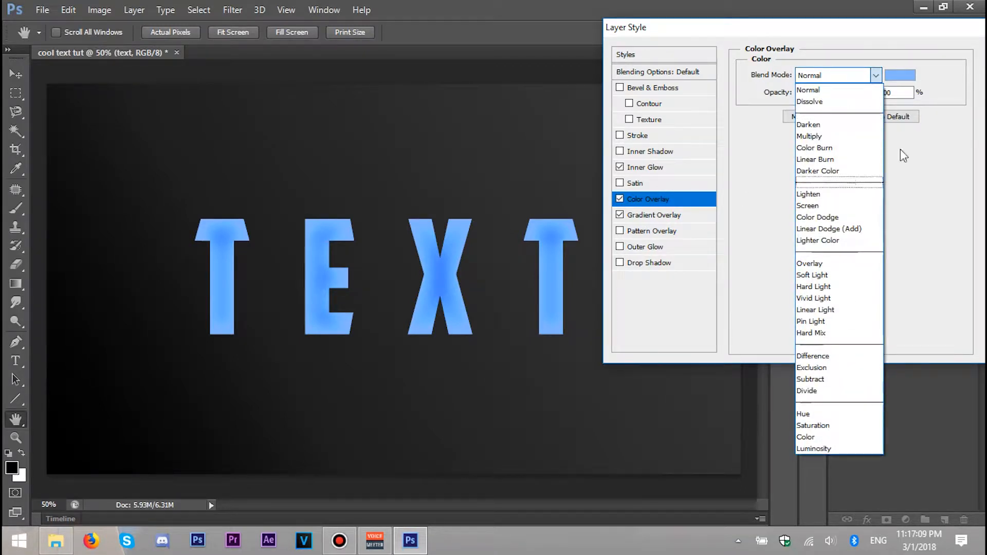
click(819, 205)
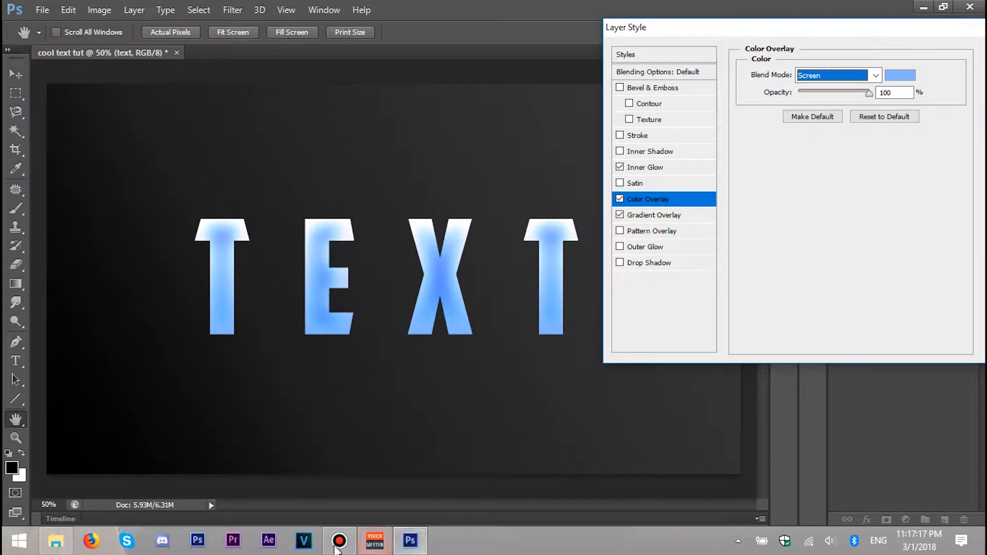
Step: Open the recent image TEXT.png in Photos as a style reference, close it and return to the Layer Style settings
click(46, 545)
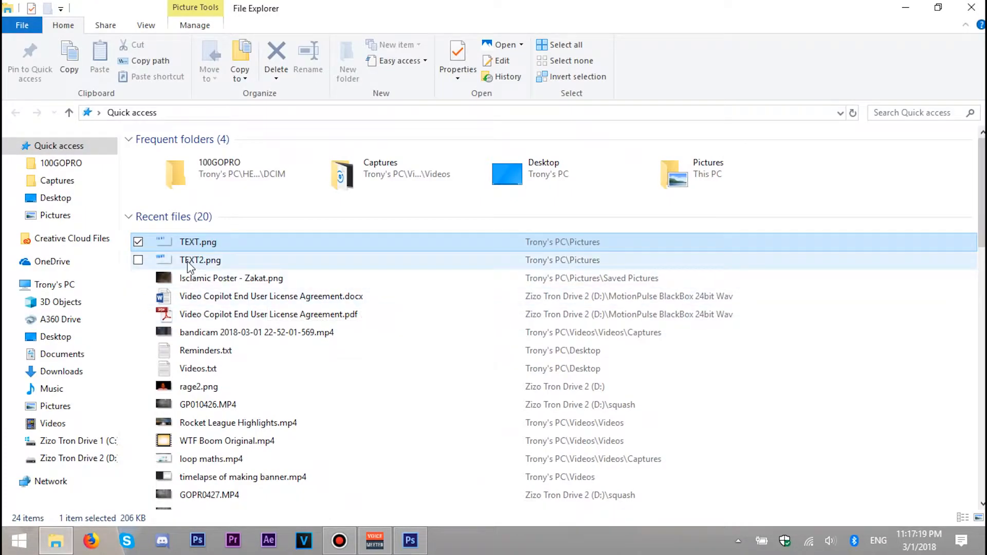
double_click(211, 239)
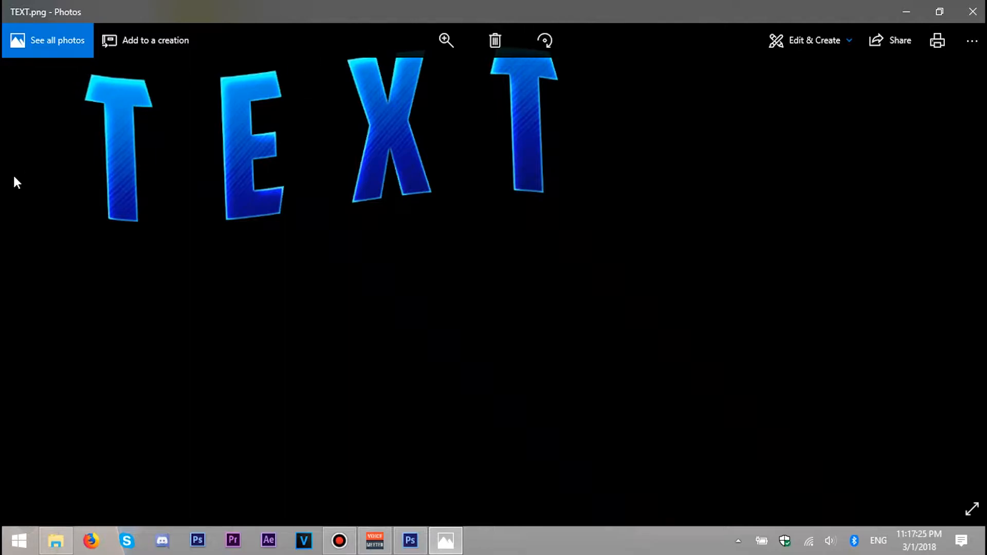
click(969, 8)
click(907, 9)
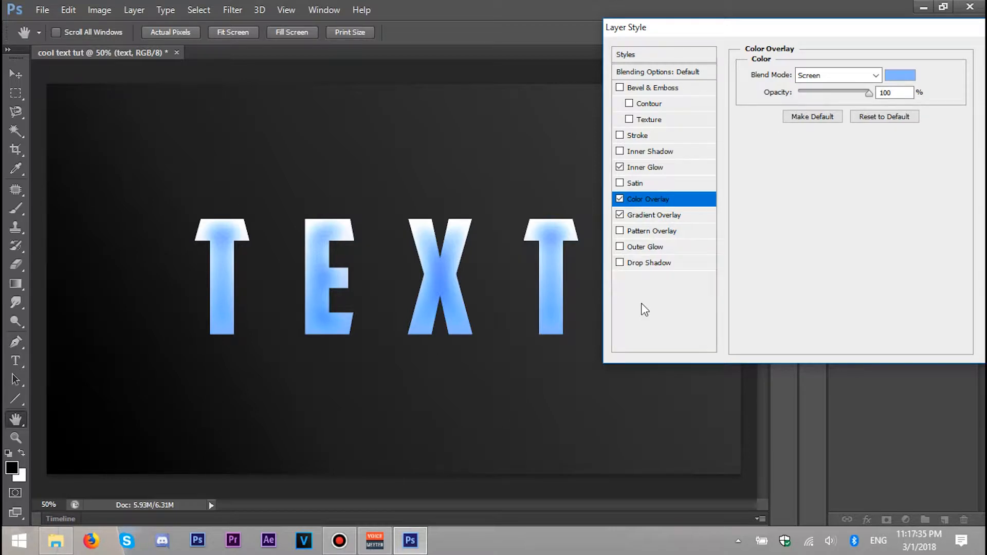
Step: Set the Gradient Overlay's angle to 95° after trying -85°
click(830, 26)
mouse_move(714, 26)
mouse_down()
mouse_move(797, 66)
mouse_move(712, 7)
mouse_up()
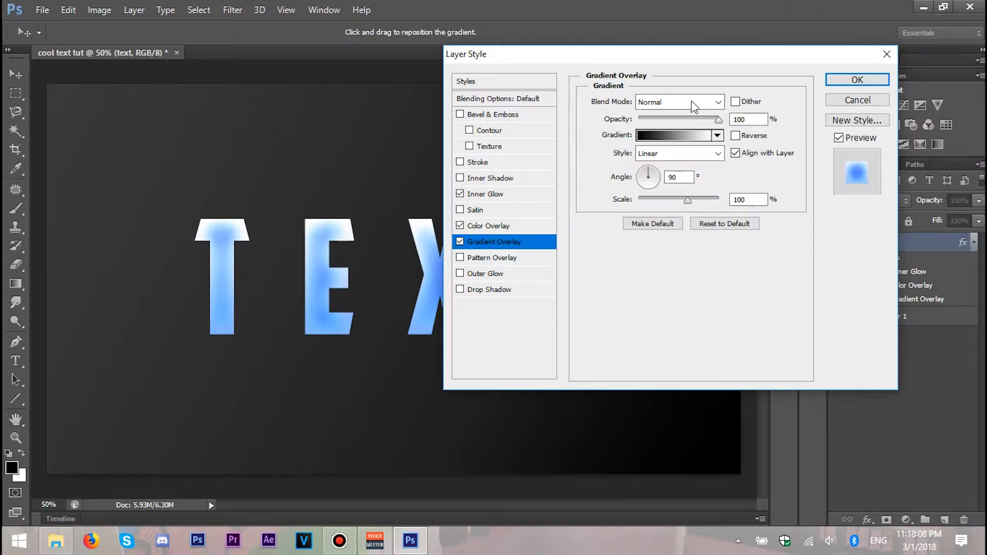
drag(664, 59, 784, 59)
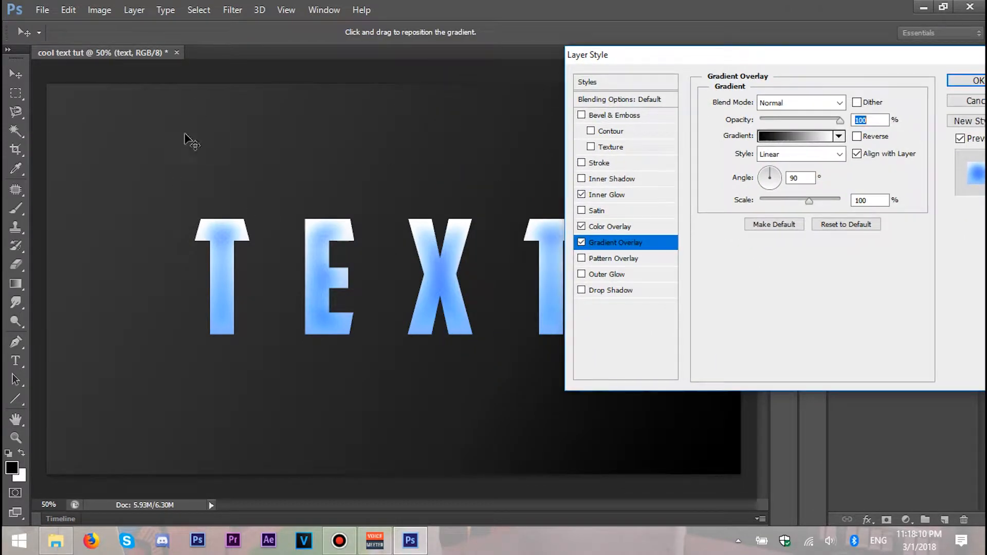
double_click(794, 177)
text(-85)
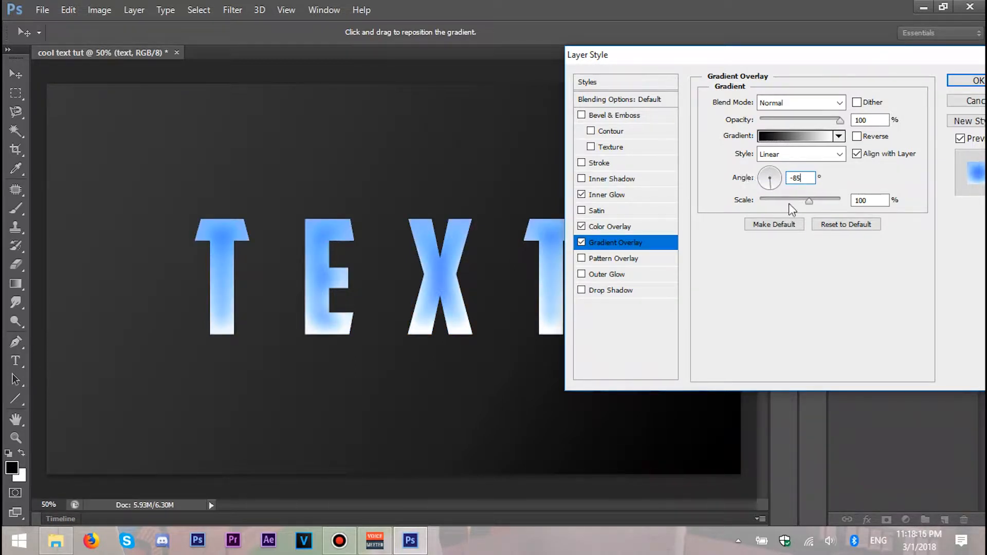
drag(802, 178, 759, 166)
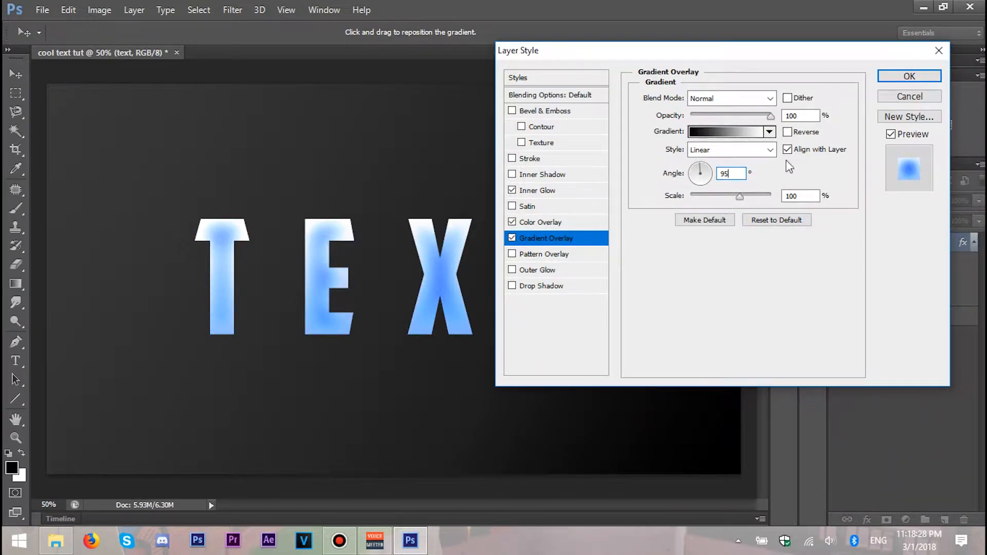
Step: Try the Spectrum preset on the Gradient Overlay, and apply the black-to-white Foreground to Background preset instead
click(721, 135)
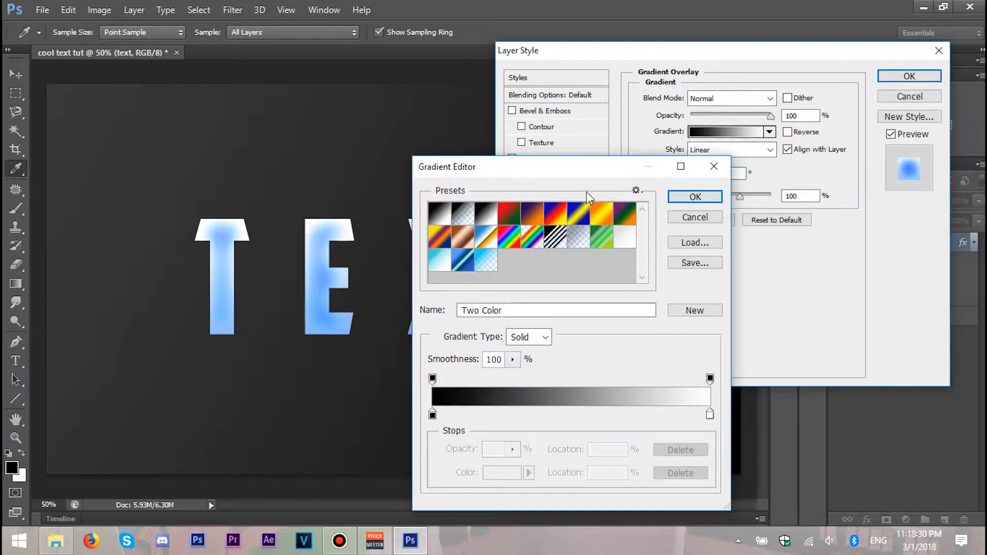
drag(551, 173, 722, 91)
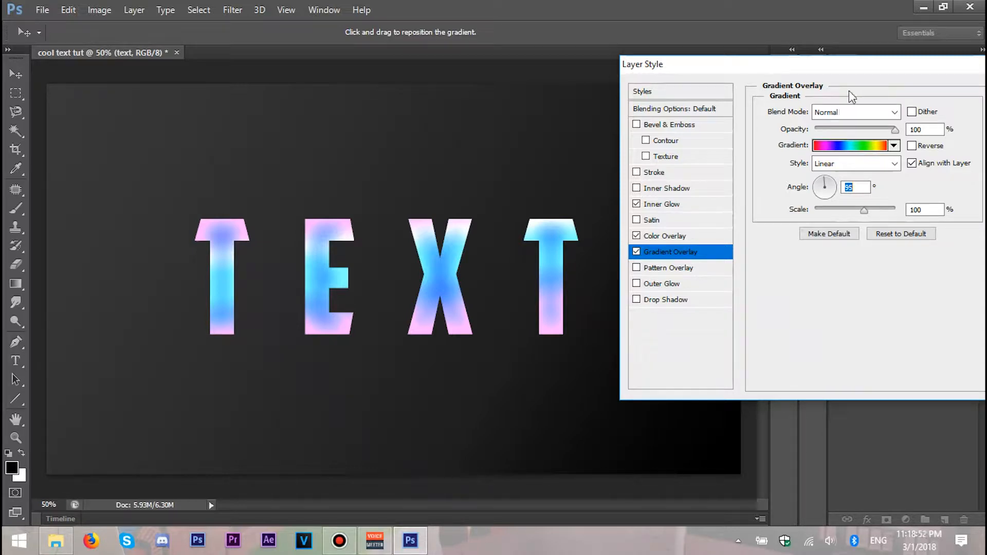
click(851, 148)
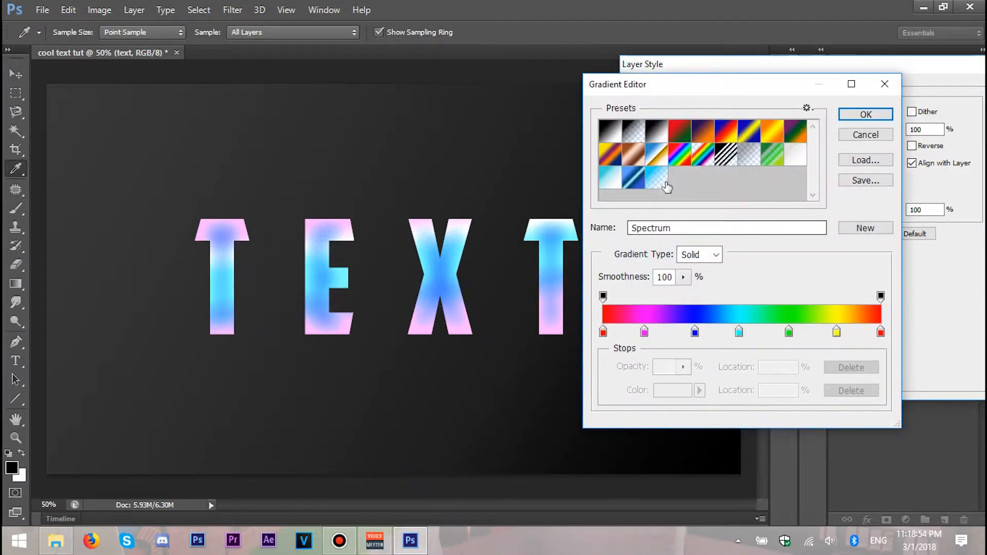
click(612, 133)
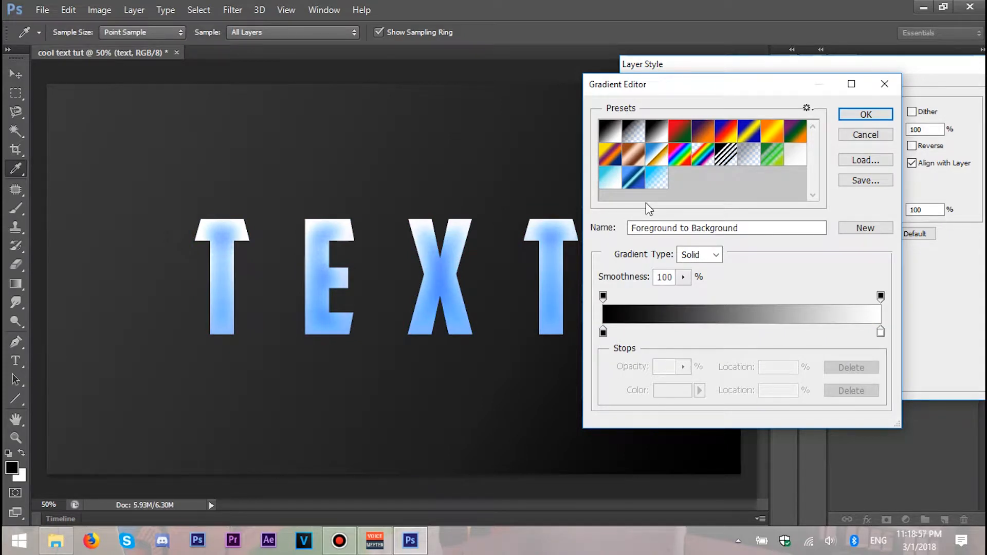
click(866, 115)
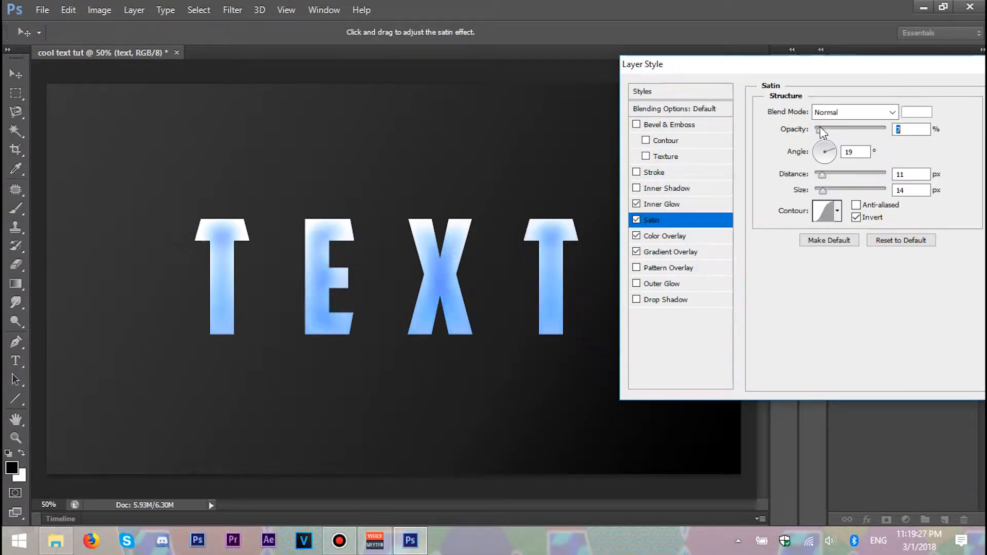
Step: Set the Satin effect's opacity to 21% and its blend mode to Color Dodge
drag(819, 127, 827, 128)
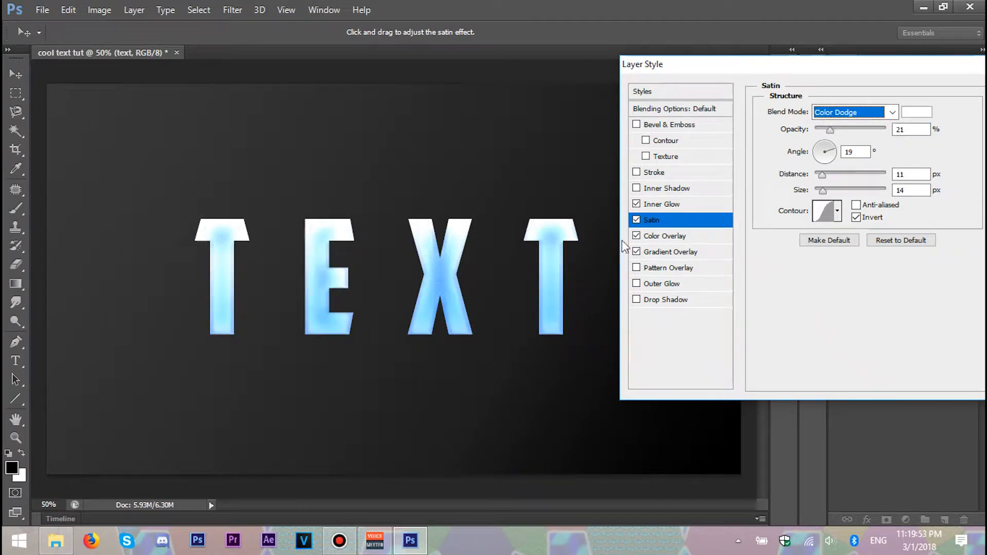
drag(766, 86, 749, 110)
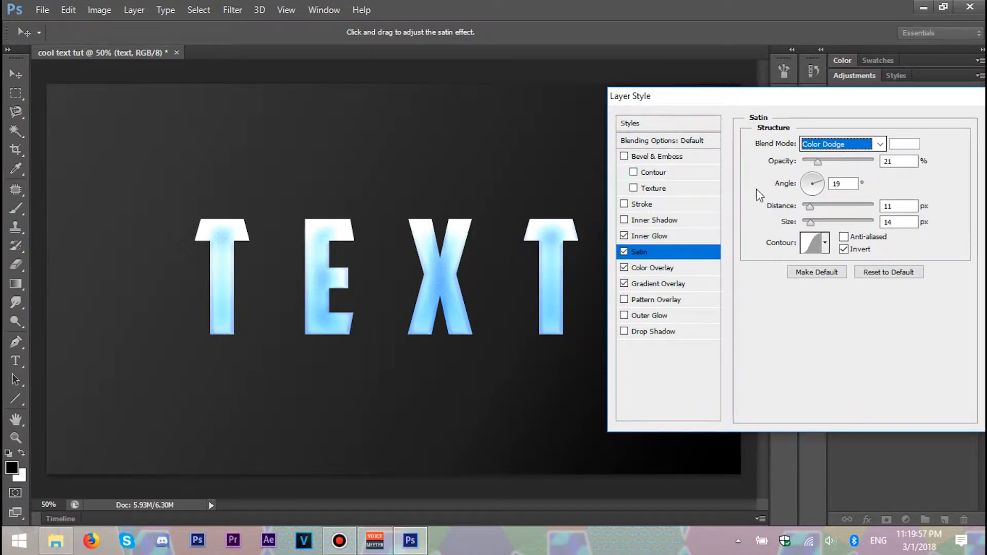
click(809, 143)
click(810, 145)
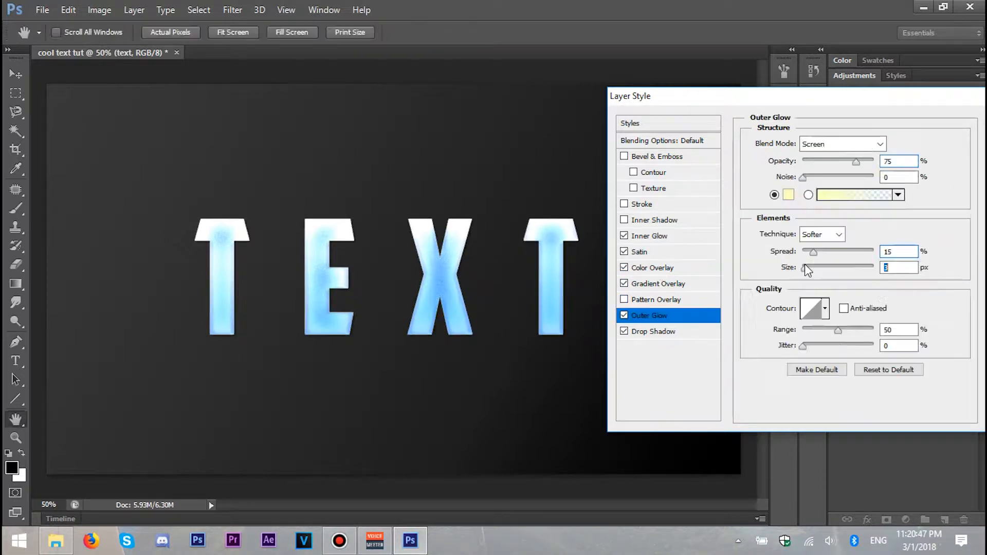
Step: Try the Outer Glow with 0% spread and 0 px size, and turn the effect off
mouse_move(805, 266)
mouse_down()
mouse_move(822, 268)
mouse_move(803, 269)
mouse_up()
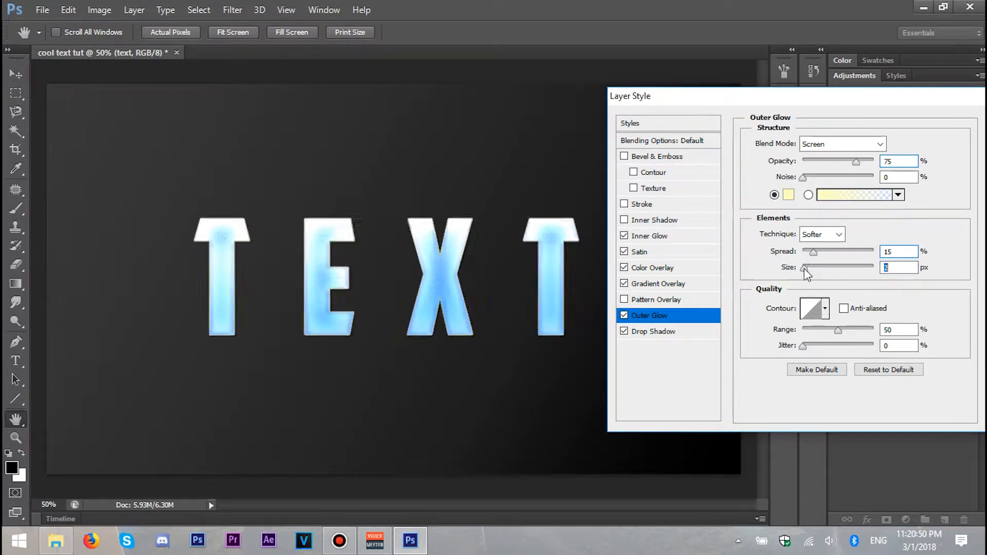
drag(803, 270, 789, 294)
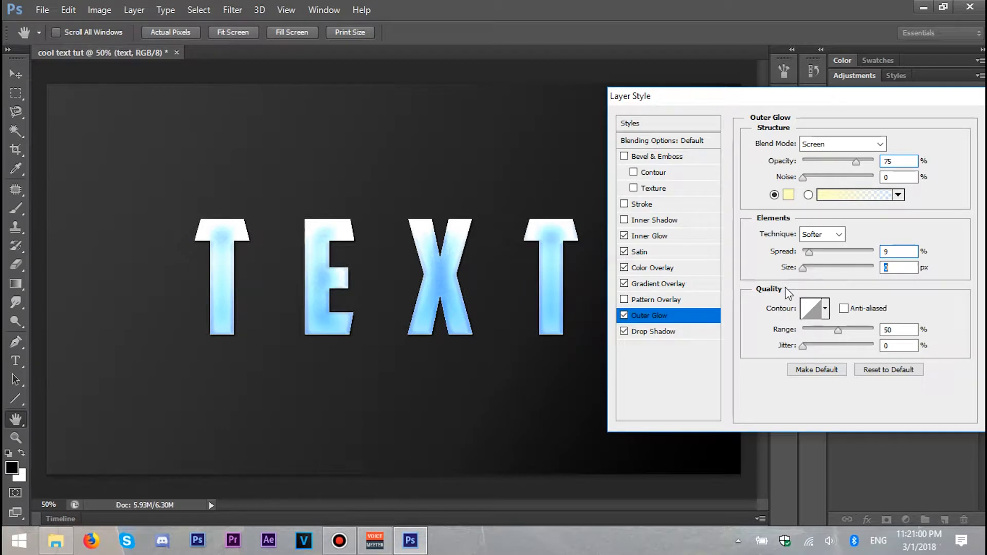
drag(810, 253, 782, 256)
drag(747, 106, 790, 82)
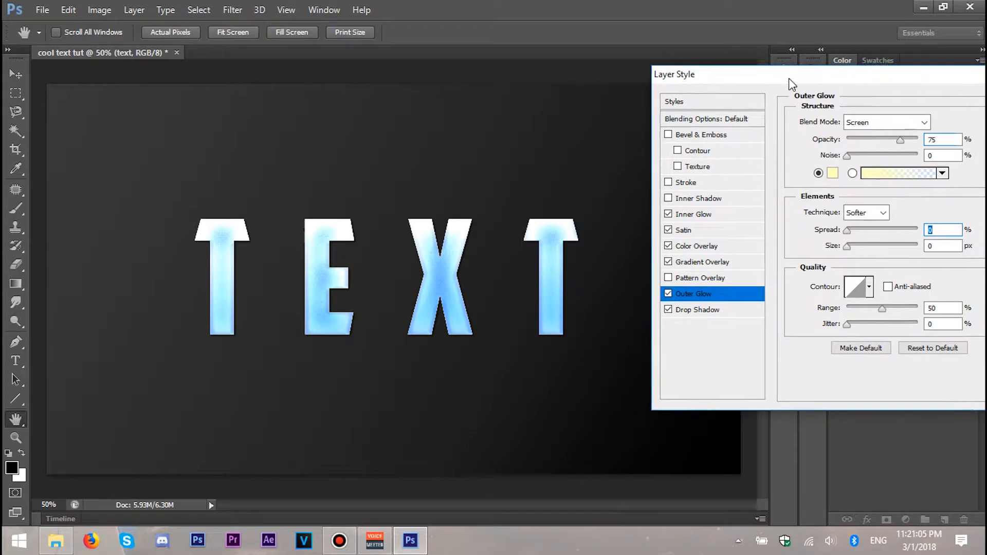
click(671, 293)
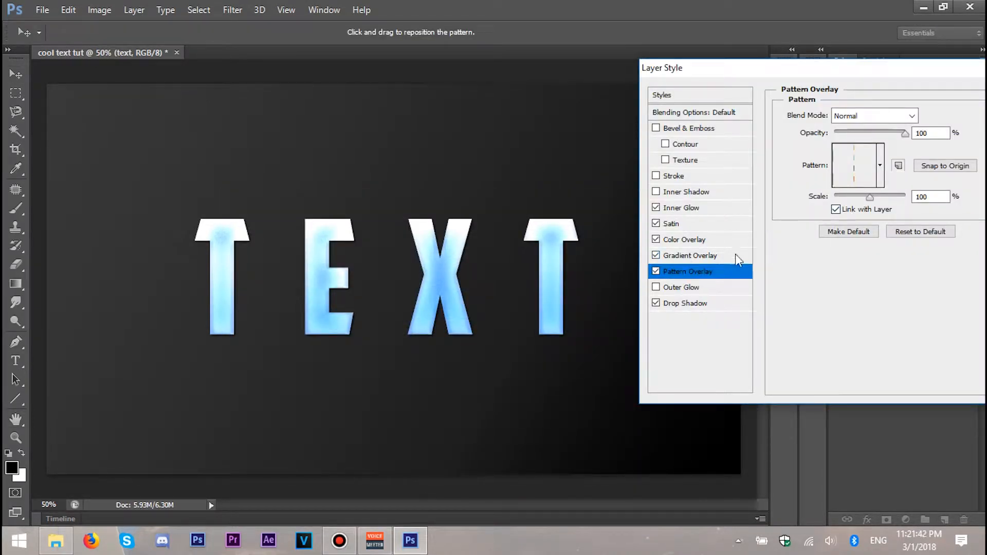
Step: Check the reference image TEXT.png again in Photos, and set the Gradient Overlay's blend mode to Screen
click(707, 273)
click(685, 256)
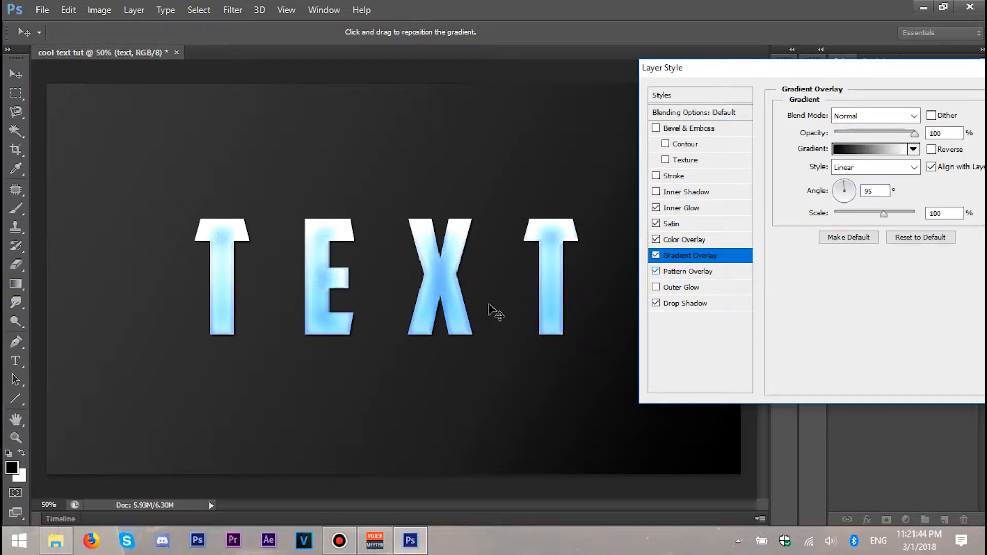
click(56, 539)
double_click(235, 242)
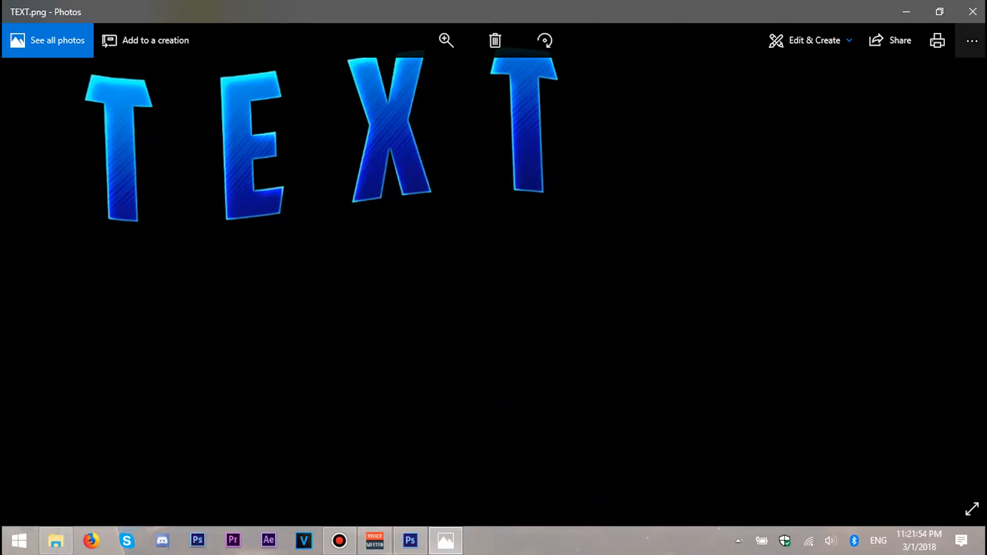
click(972, 11)
click(974, 5)
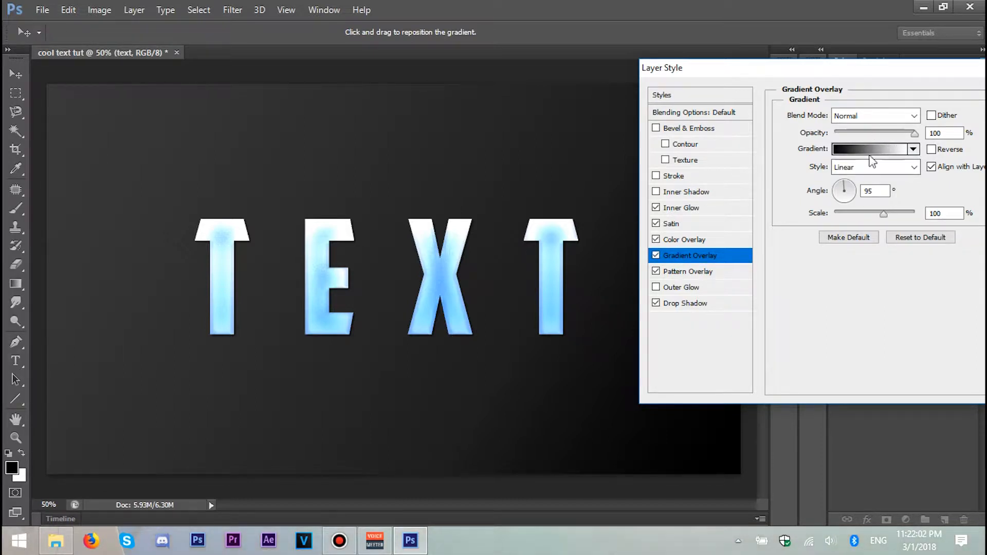
click(850, 116)
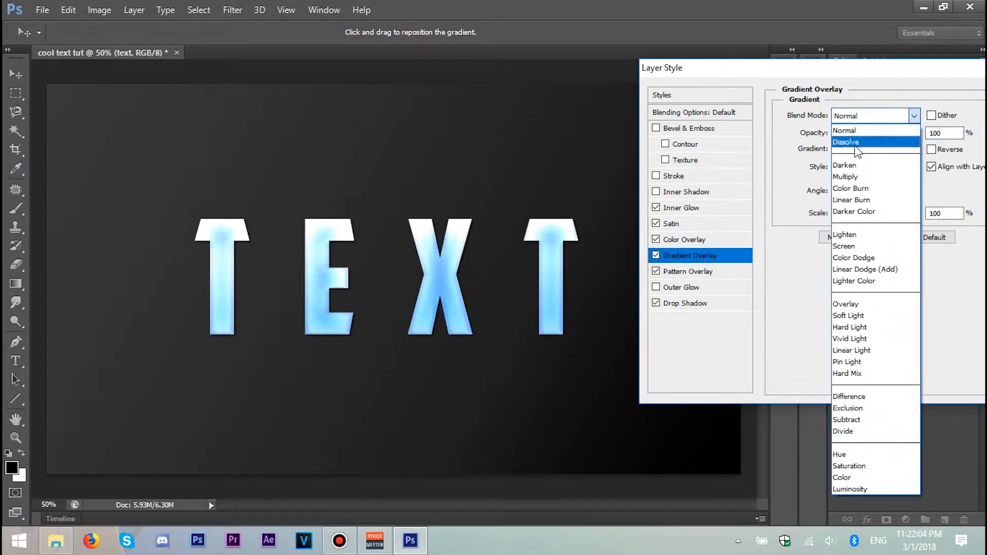
click(847, 246)
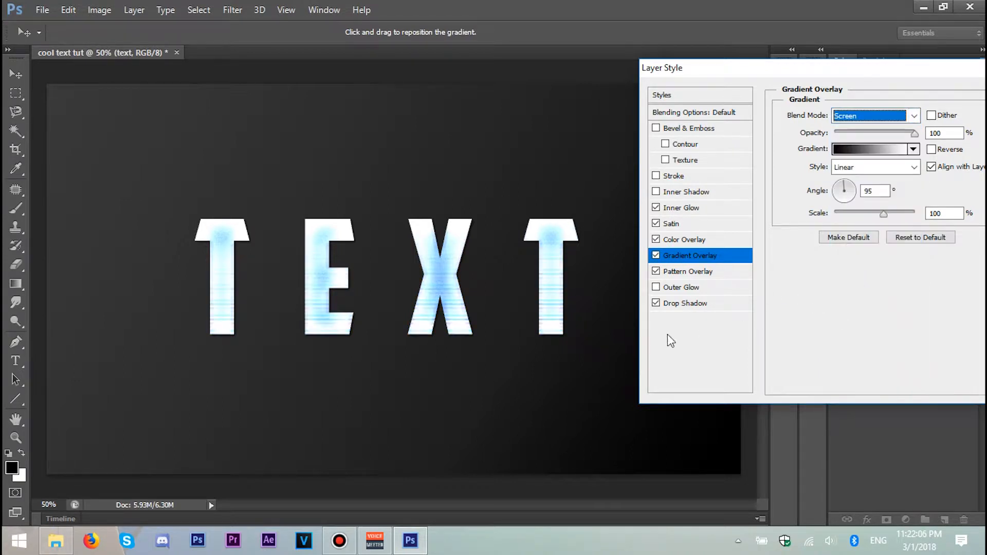
Step: Open the Pattern Overlay settings and look through the pattern library for a suitable pattern
click(689, 275)
click(849, 158)
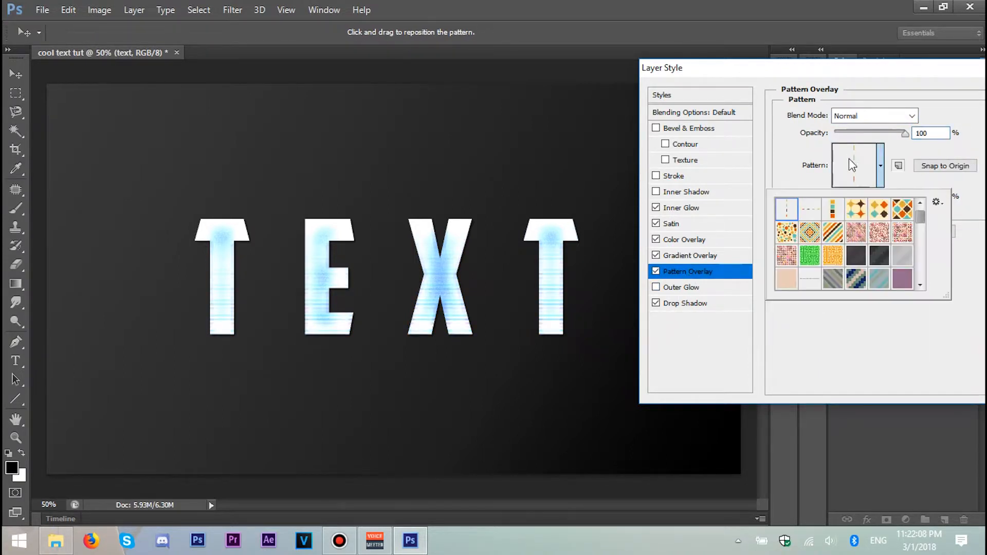
scroll(871, 253, down, 5)
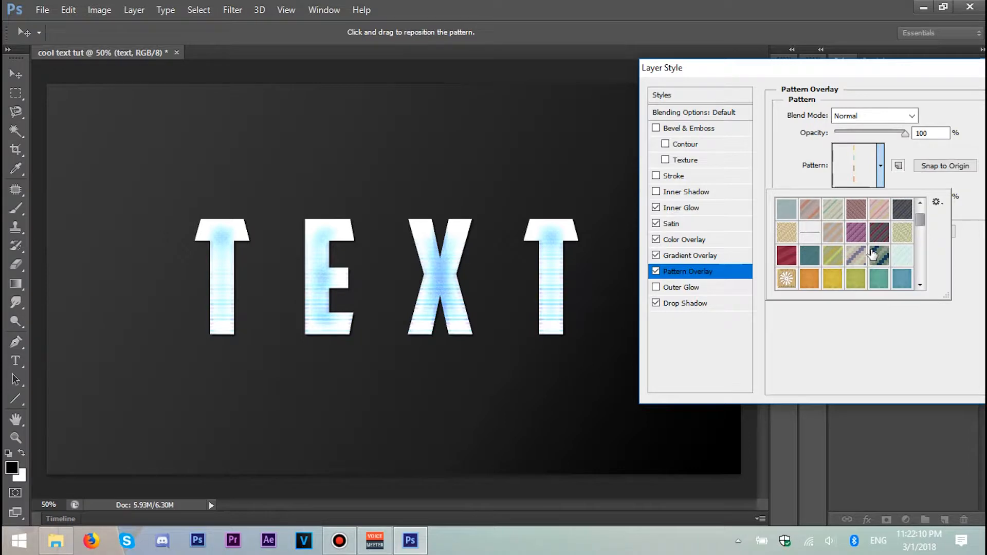
scroll(872, 252, up, 3)
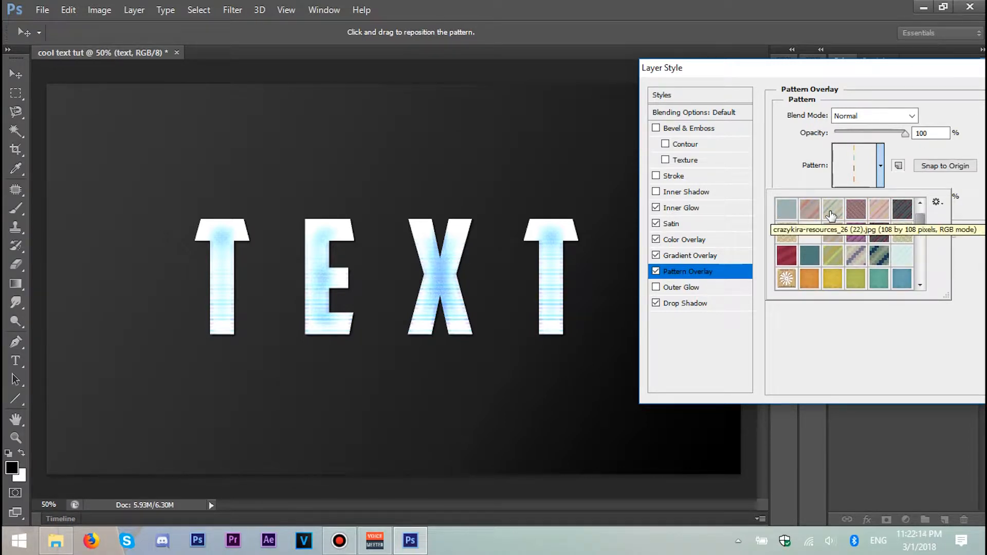
scroll(831, 215, up, 1)
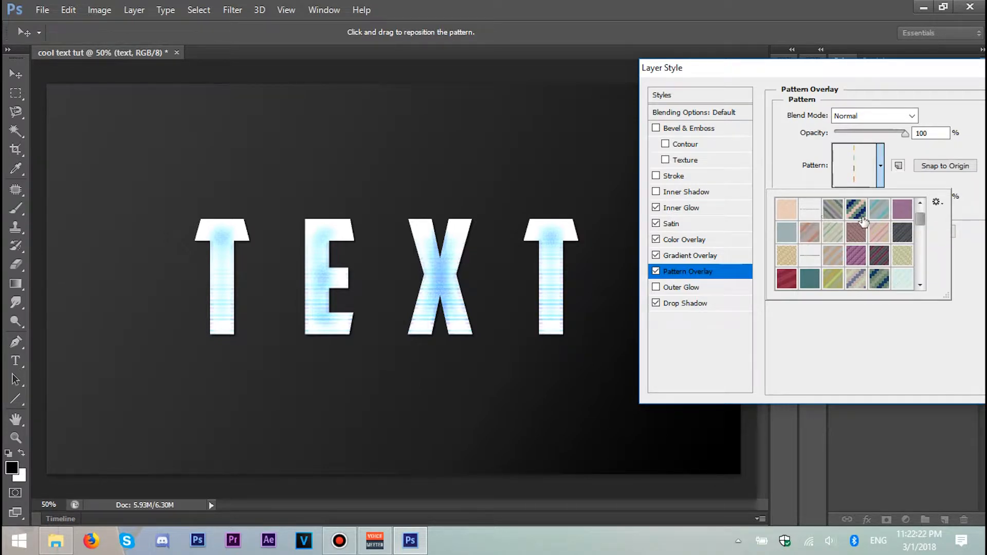
scroll(864, 223, up, 1)
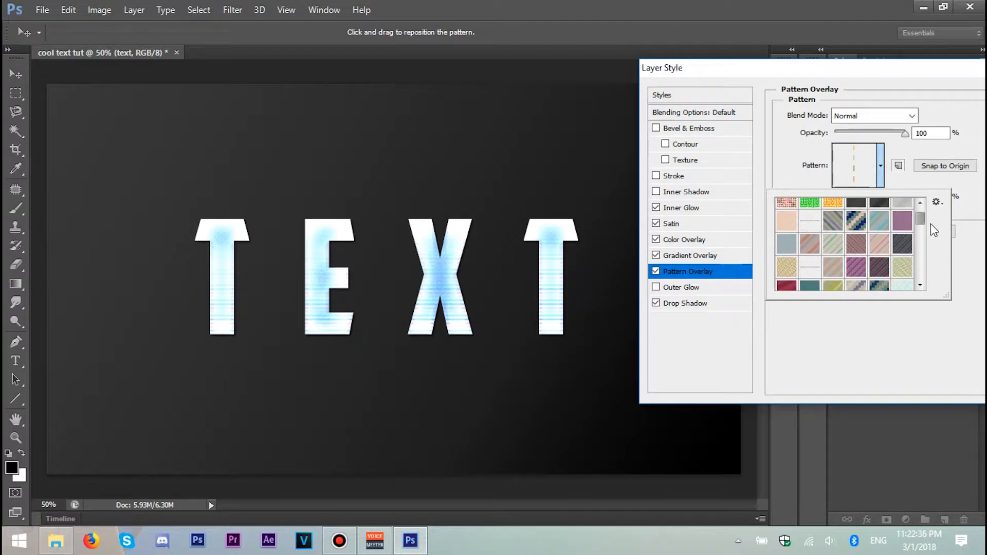
scroll(926, 232, up, 2)
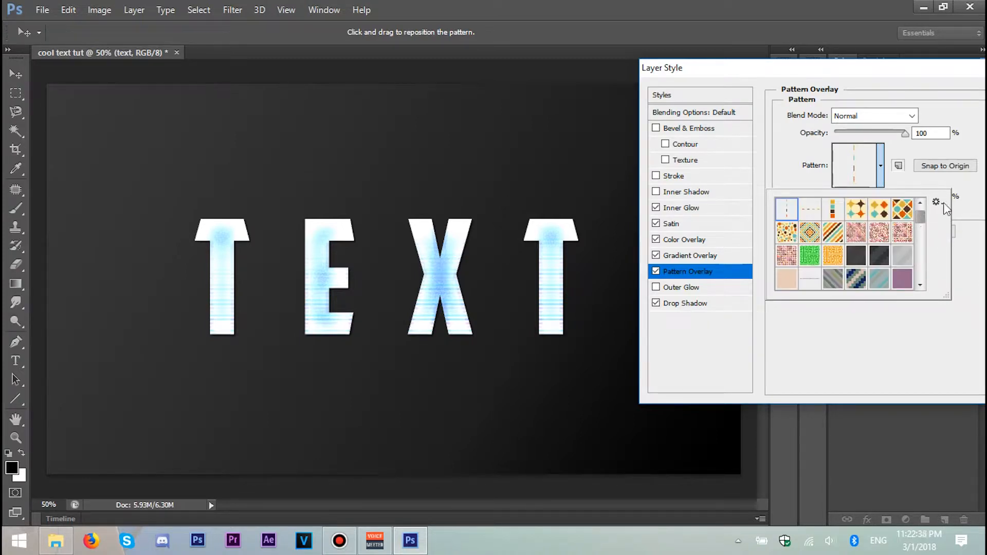
scroll(848, 246, down, 8)
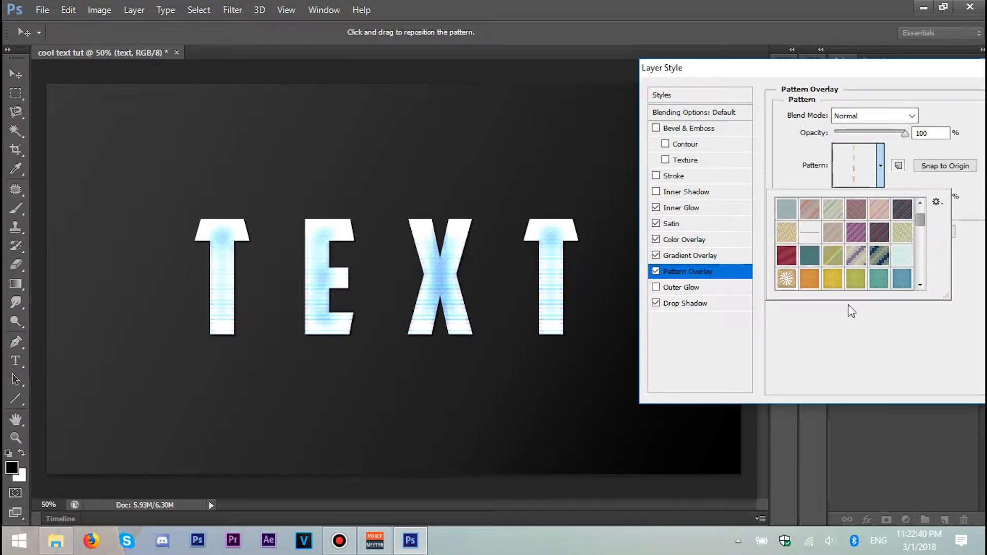
scroll(893, 255, down, 1)
scroll(893, 256, up, 2)
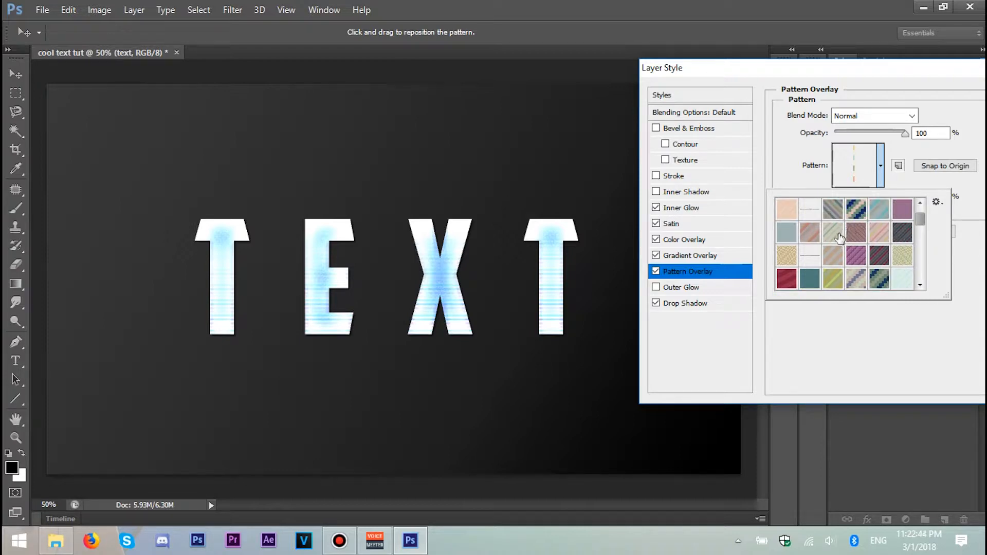
scroll(841, 239, up, 1)
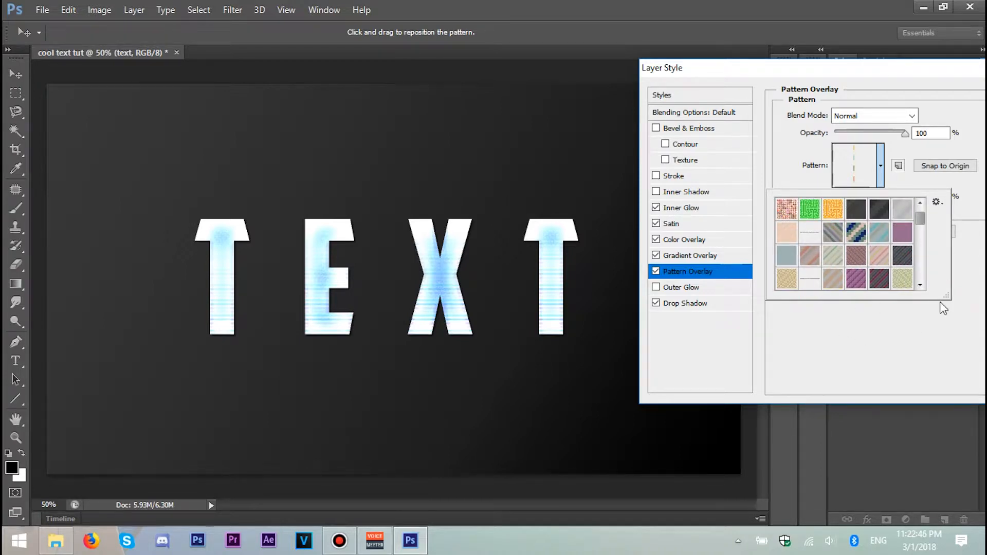
scroll(842, 222, down, 2)
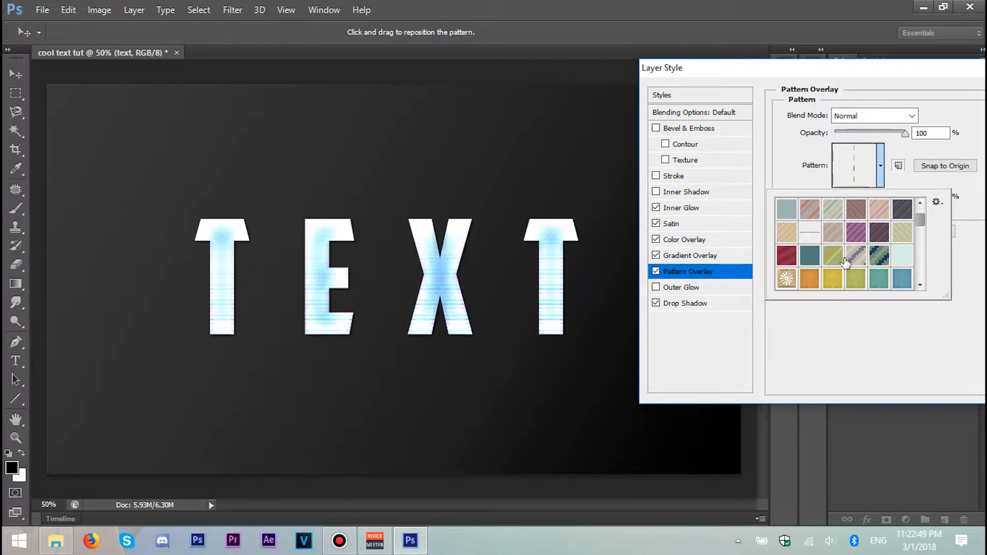
Step: Try the red striped, the navy-and-beige stepped and the teal textured patterns on the Pattern Overlay
click(786, 255)
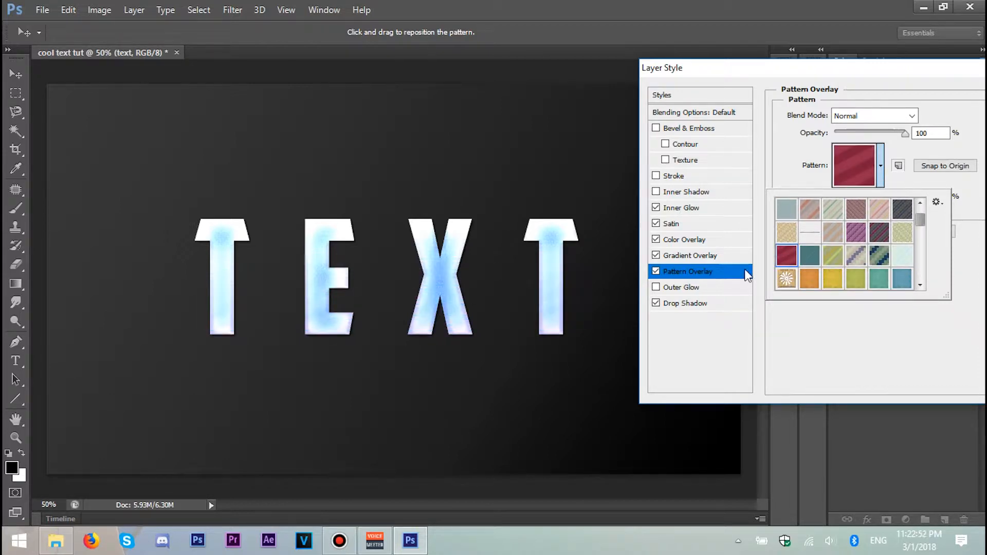
scroll(833, 257, up, 2)
scroll(888, 241, up, 1)
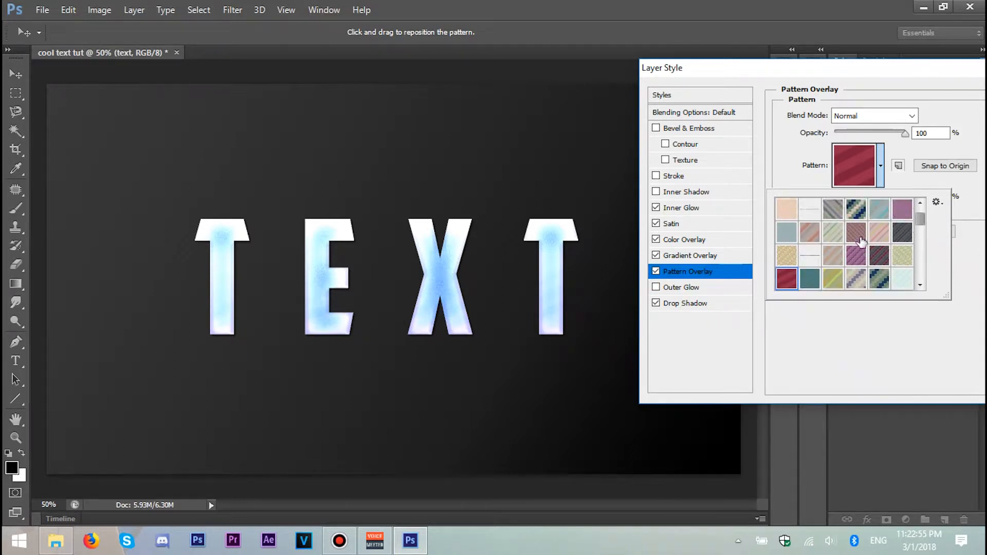
click(856, 208)
scroll(883, 249, down, 3)
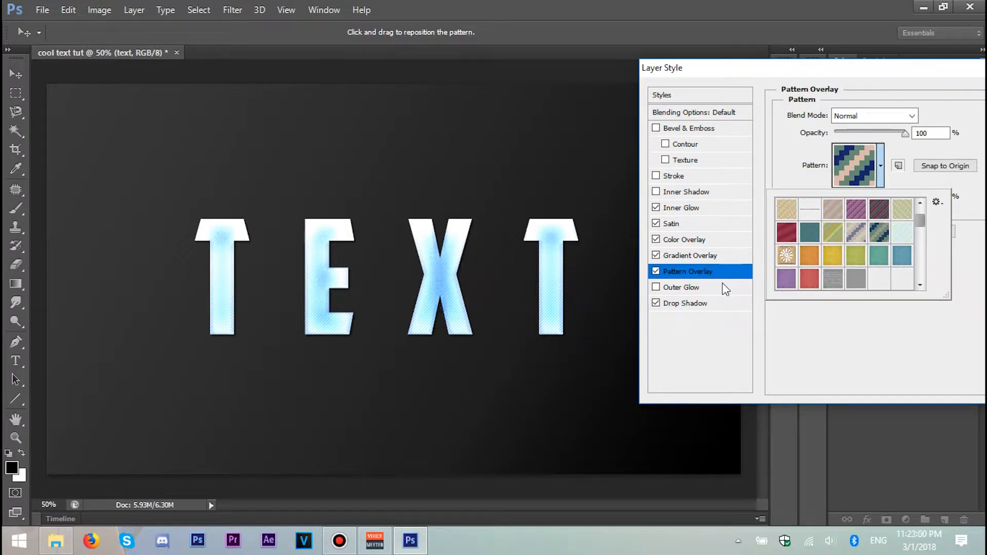
scroll(891, 266, down, 1)
click(904, 231)
scroll(838, 231, down, 2)
scroll(839, 232, down, 2)
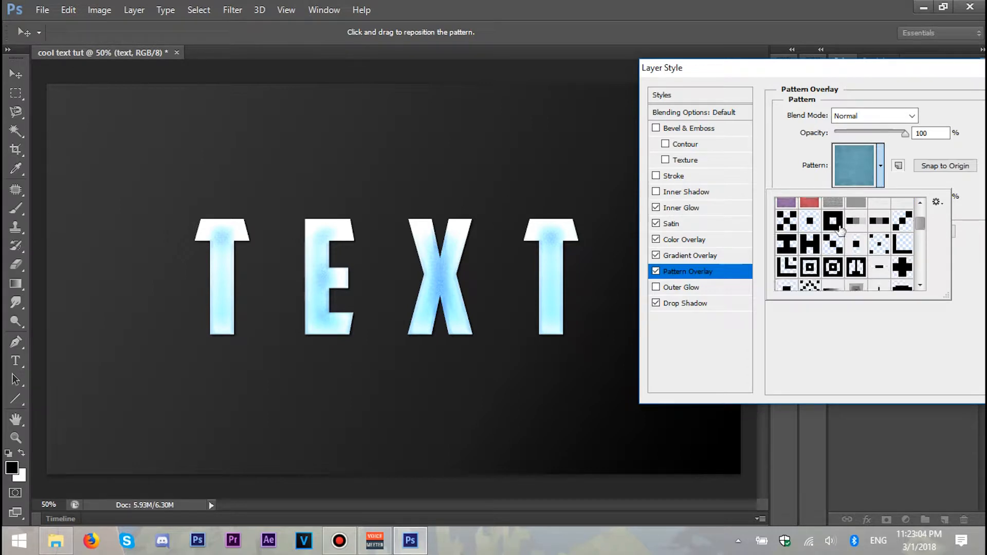
Step: Try the black dotted chevron pattern and the thin wavy line pattern from the Simple_Elements set on the Pattern Overlay
scroll(823, 250, up, 1)
scroll(810, 266, down, 3)
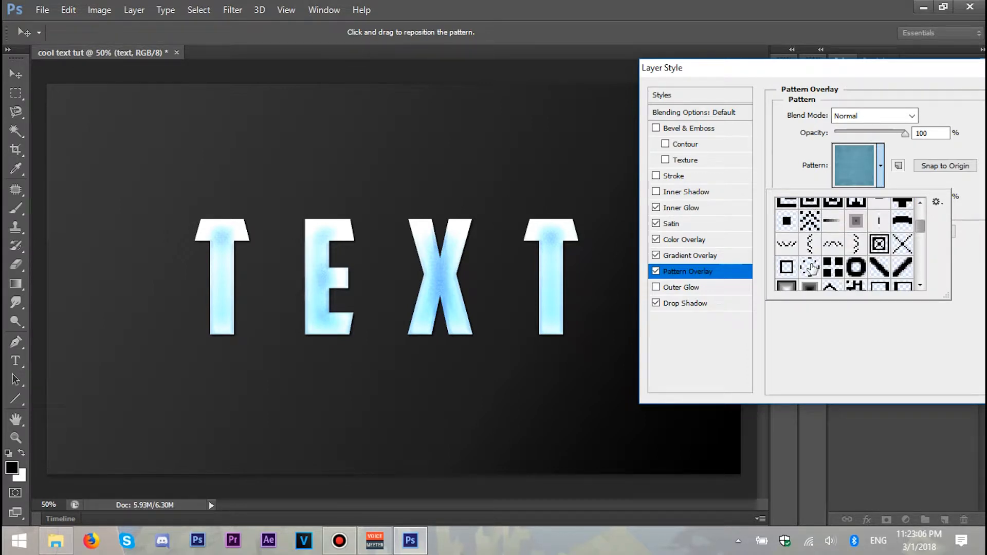
scroll(825, 251, up, 2)
click(809, 248)
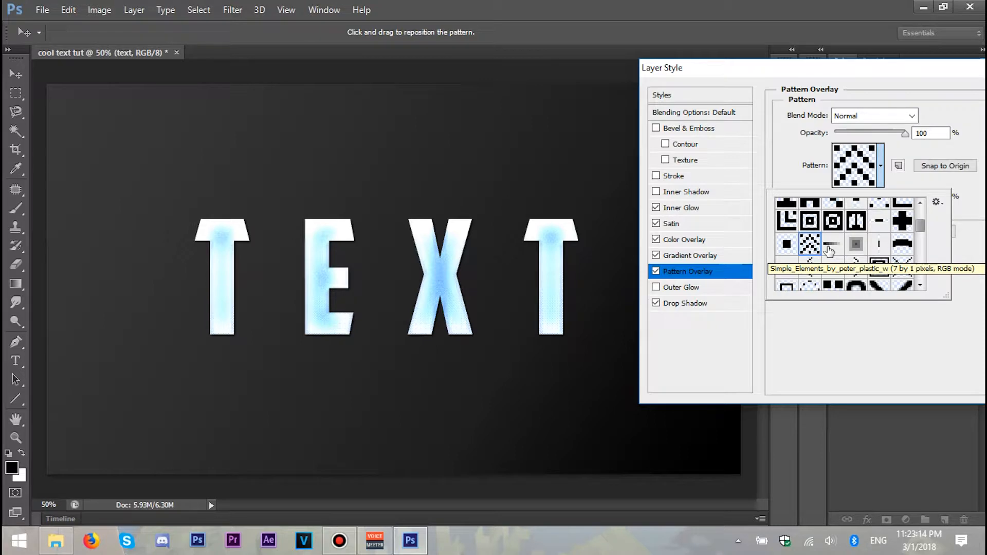
scroll(828, 250, down, 3)
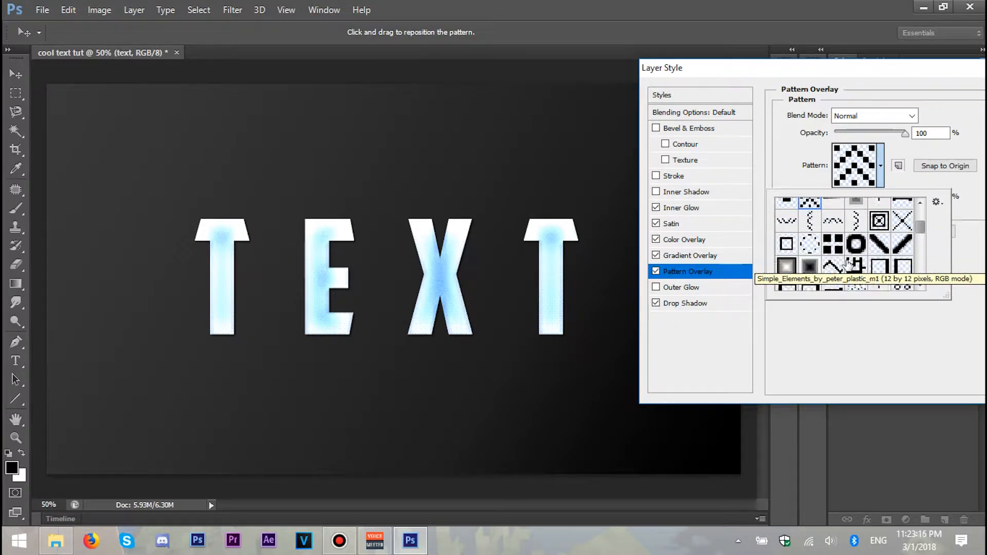
scroll(847, 265, down, 3)
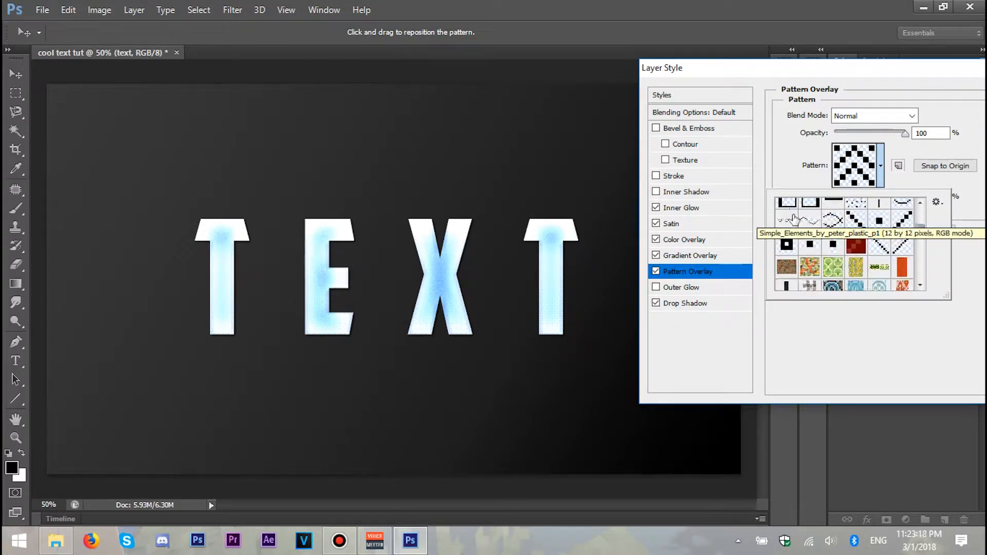
click(794, 218)
scroll(827, 257, down, 3)
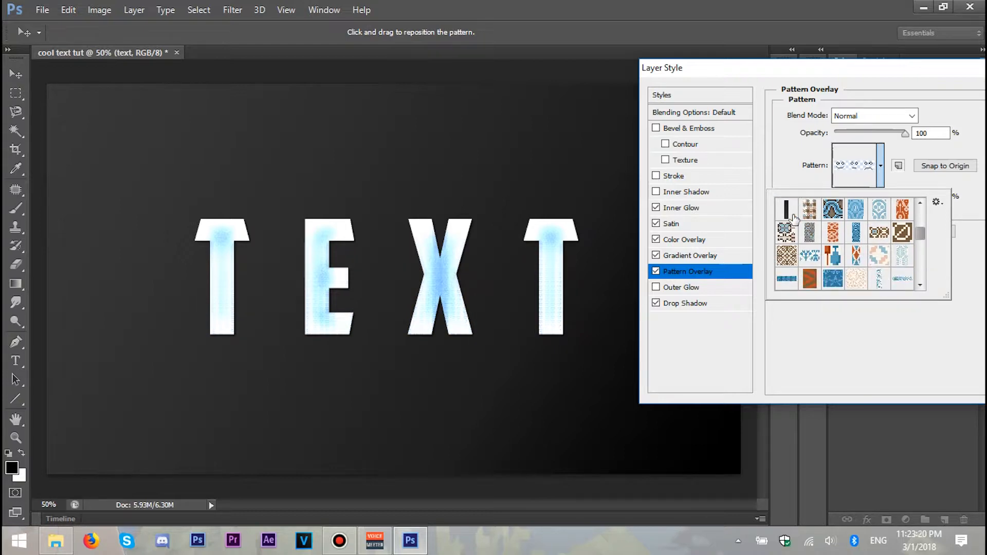
Step: Try the blue-and-brown arch pattern and two light-blue ornamental patterns on the Pattern Overlay
click(833, 214)
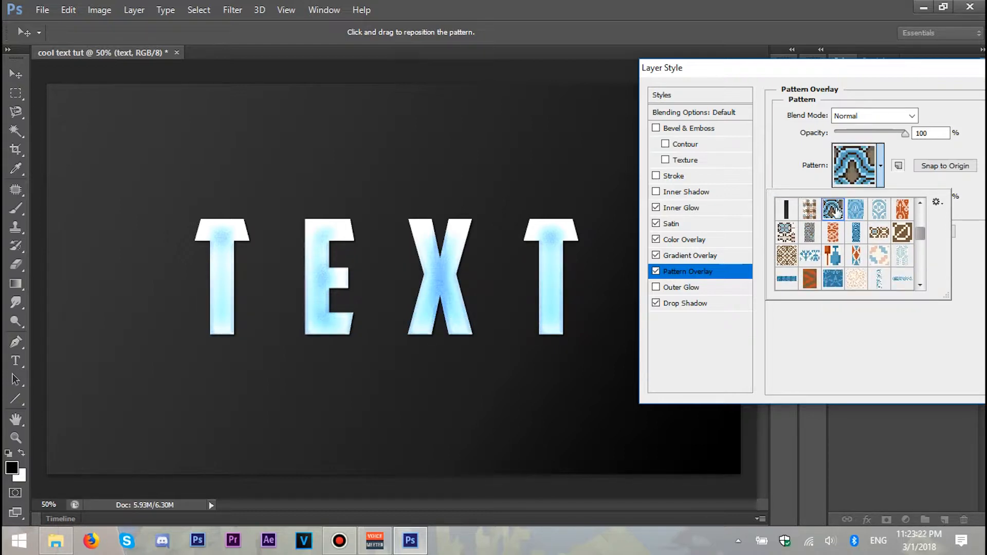
scroll(834, 218, down, 1)
scroll(835, 217, down, 2)
click(810, 247)
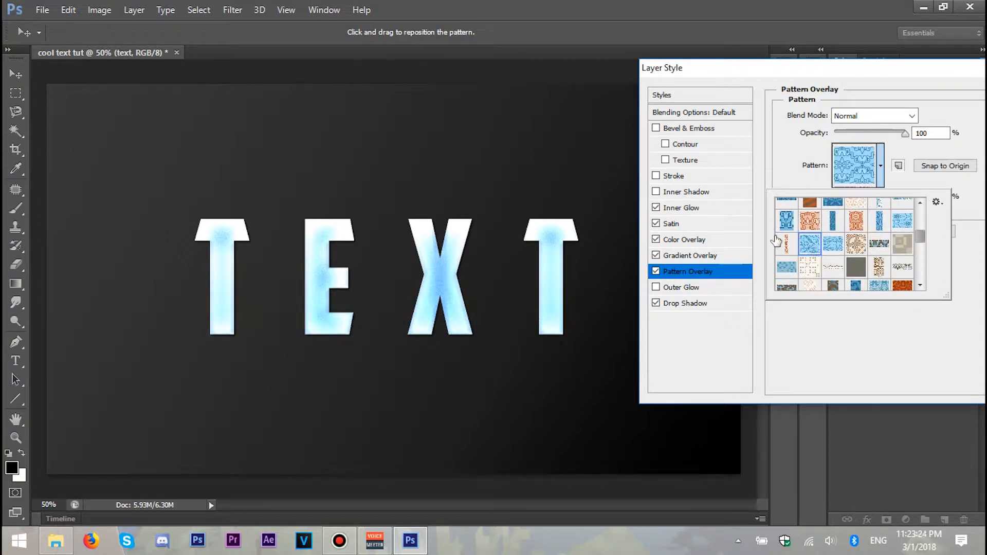
click(786, 221)
scroll(802, 219, down, 5)
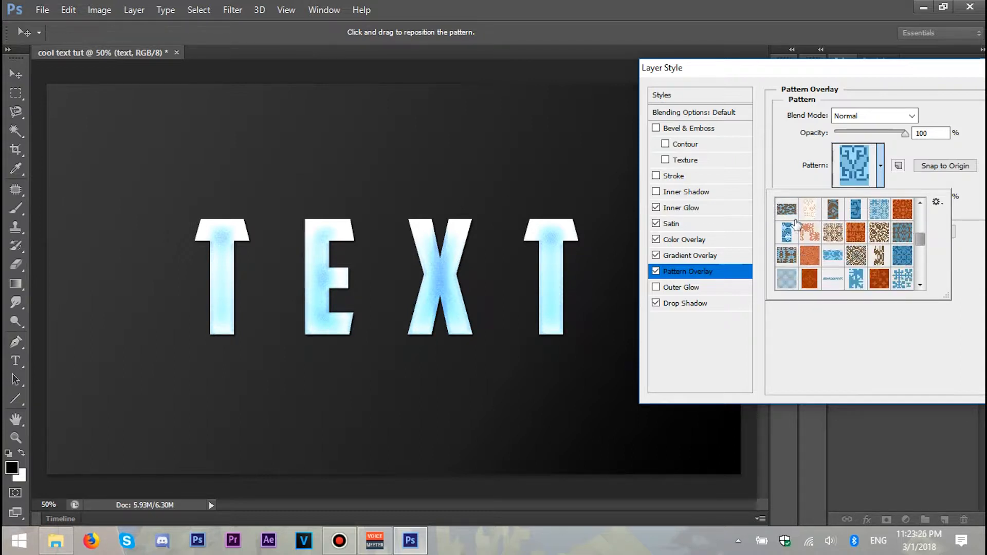
Step: Try the narrow blue vertical pattern, the green-and-blue ornament and the dark stone texture on the Pattern Overlay
scroll(816, 212, down, 3)
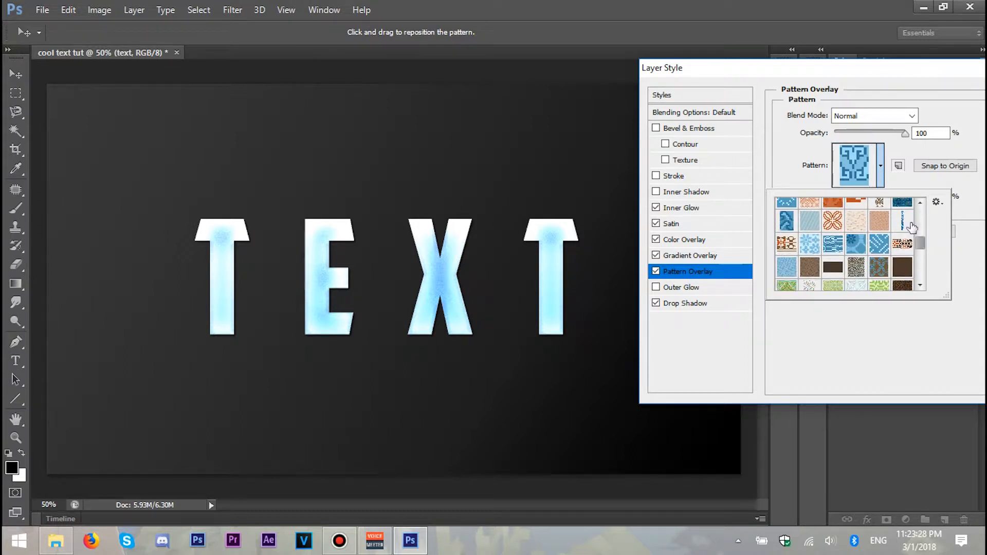
click(903, 221)
scroll(886, 235, down, 2)
scroll(887, 237, down, 1)
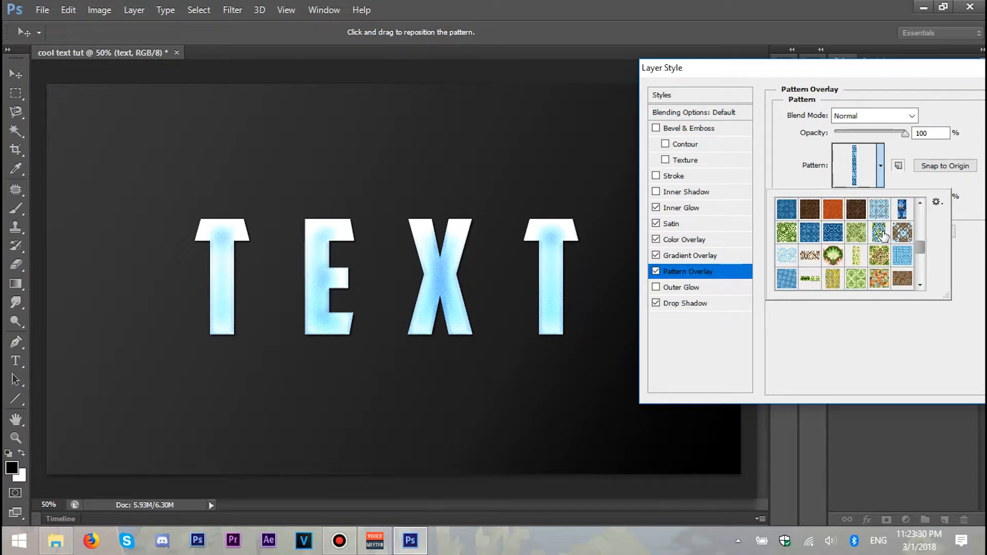
click(880, 235)
scroll(863, 232, down, 2)
scroll(858, 230, down, 2)
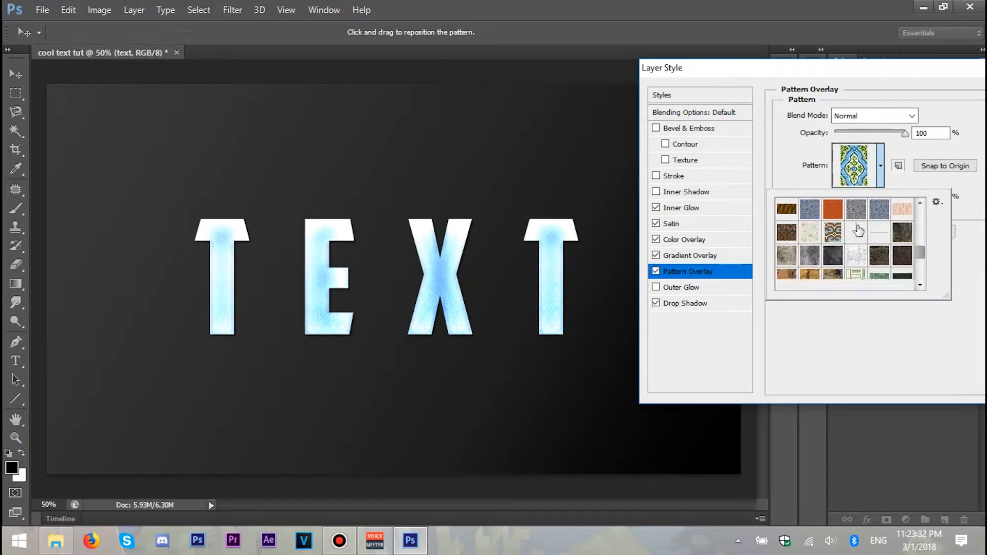
click(810, 243)
click(833, 244)
scroll(834, 245, down, 1)
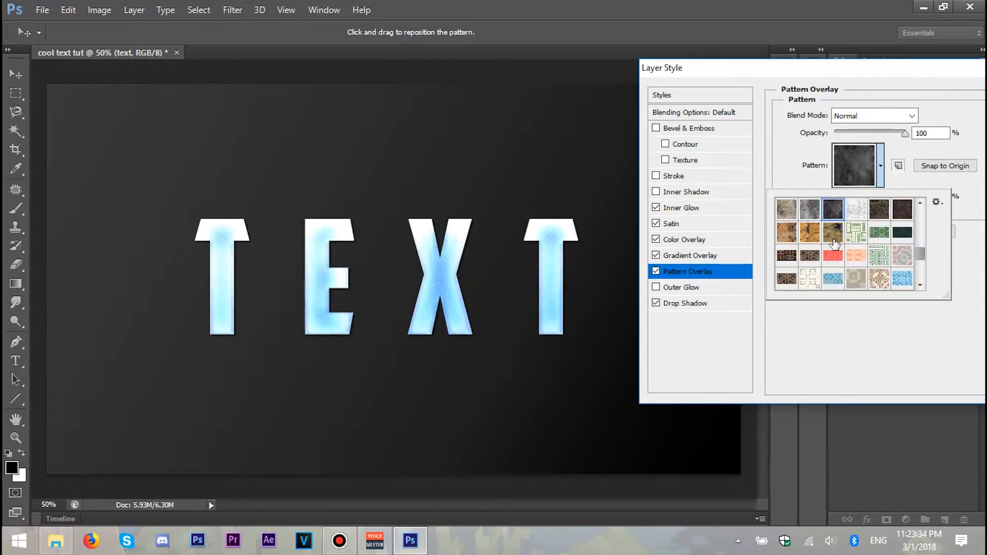
Step: Apply the teal textured pattern to the Pattern Overlay at 100% scale and accept the layer styles
scroll(868, 231, up, 6)
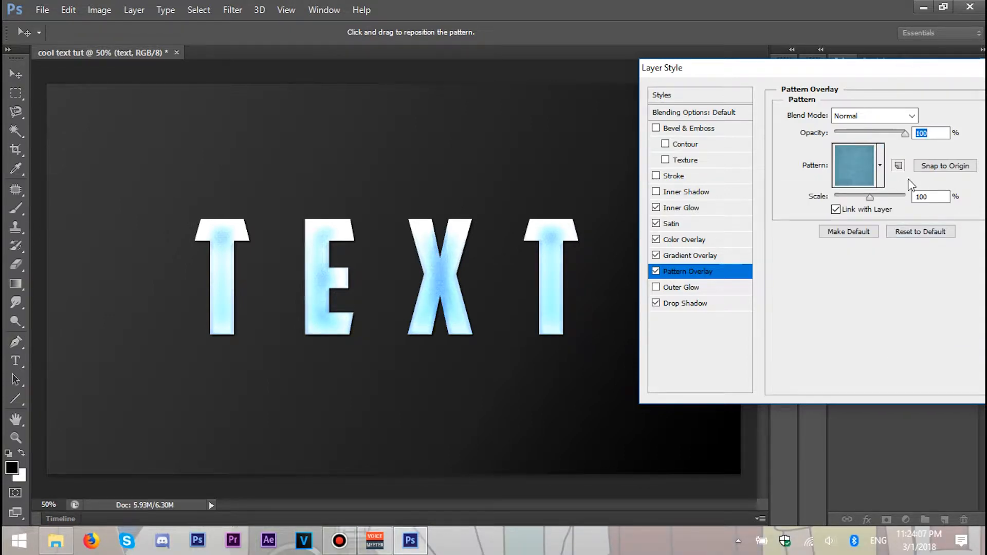
drag(884, 197, 831, 198)
drag(898, 214, 979, 211)
drag(890, 193, 872, 197)
text(100)
click(853, 145)
click(866, 133)
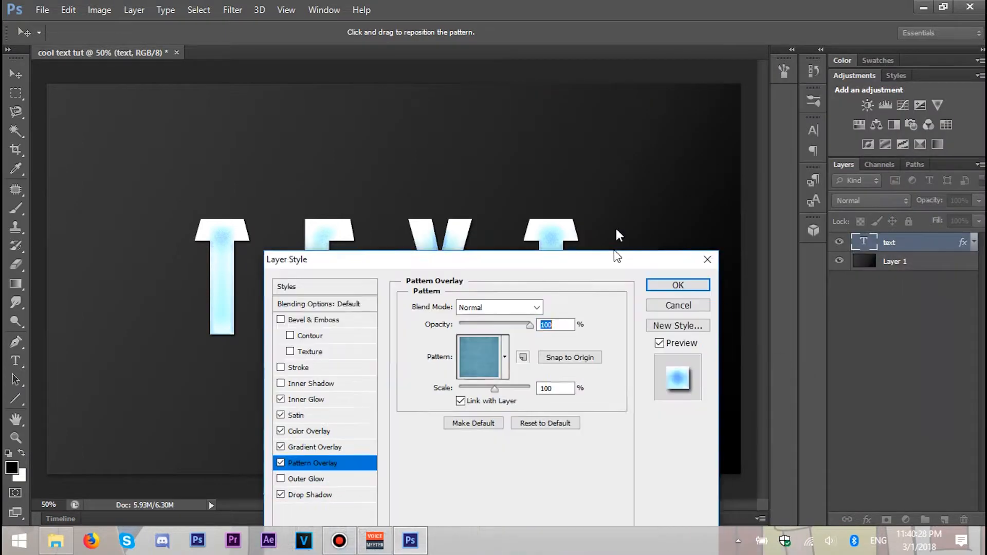
drag(615, 253, 915, 72)
click(590, 155)
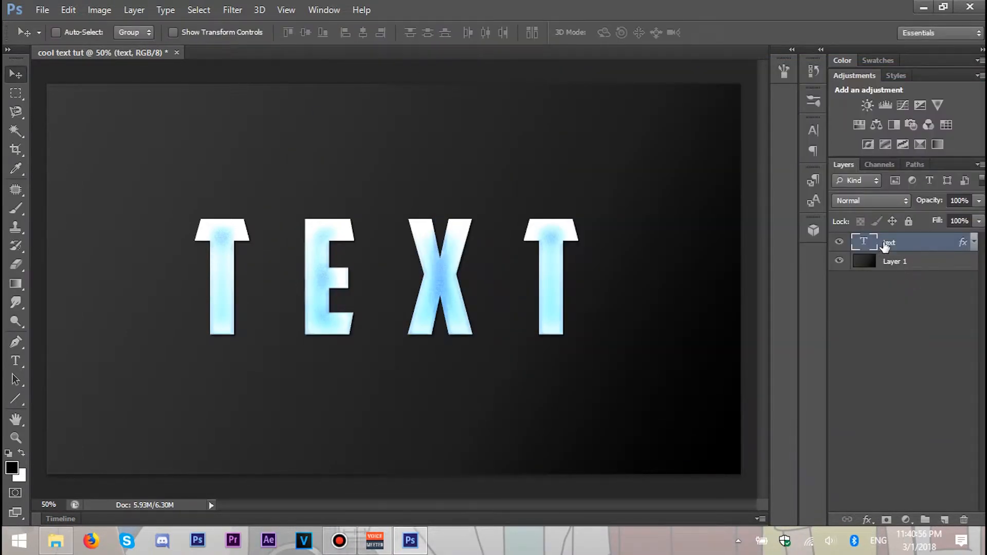
right_click(881, 244)
click(661, 84)
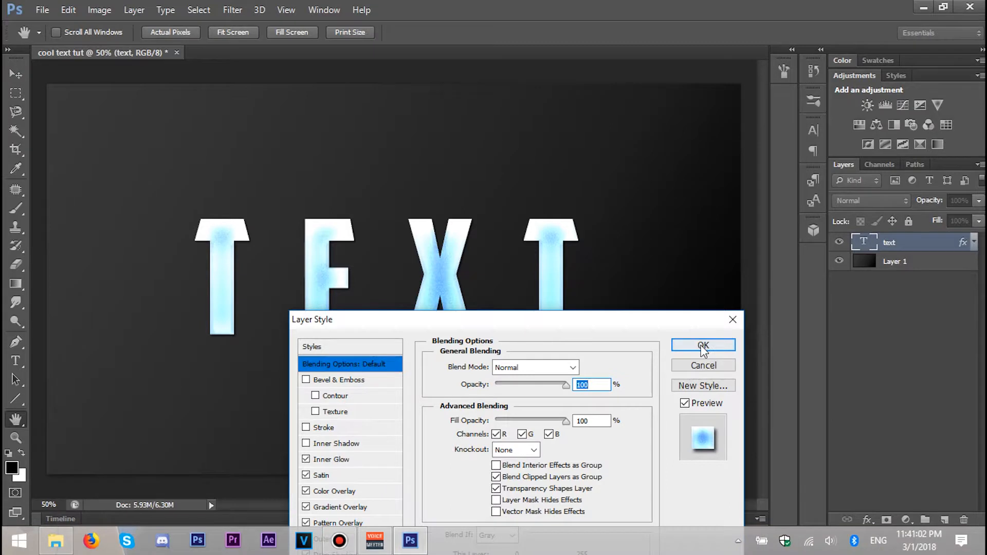
click(700, 344)
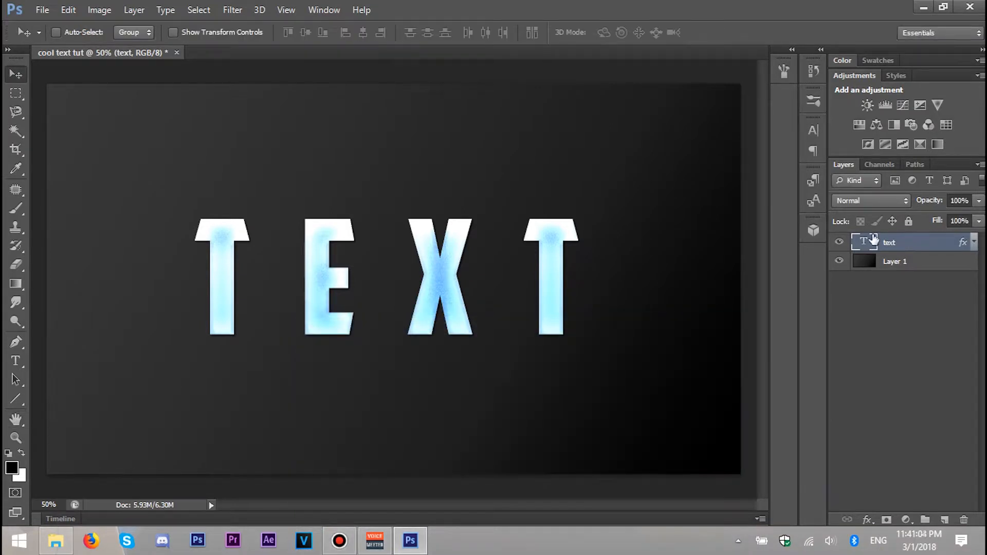
right_click(497, 309)
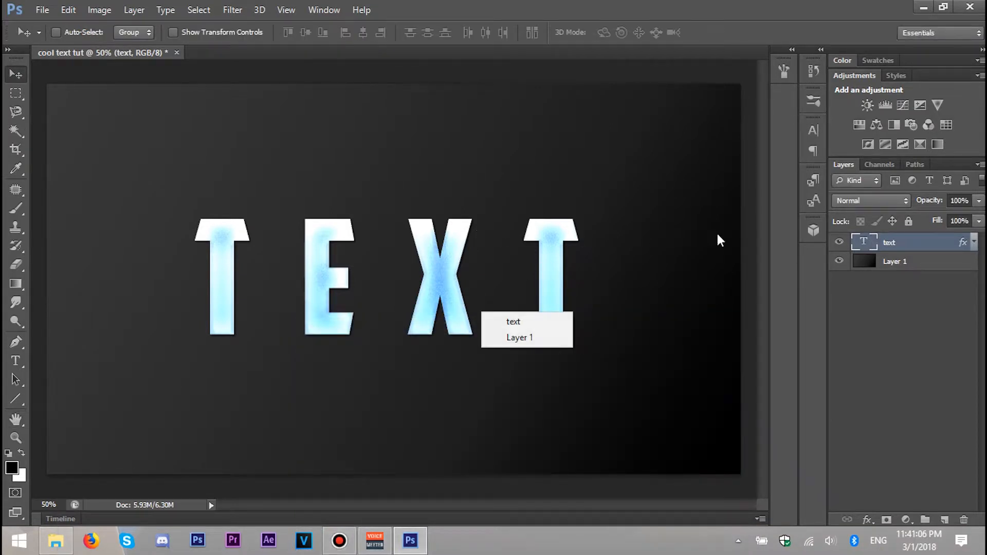
click(941, 296)
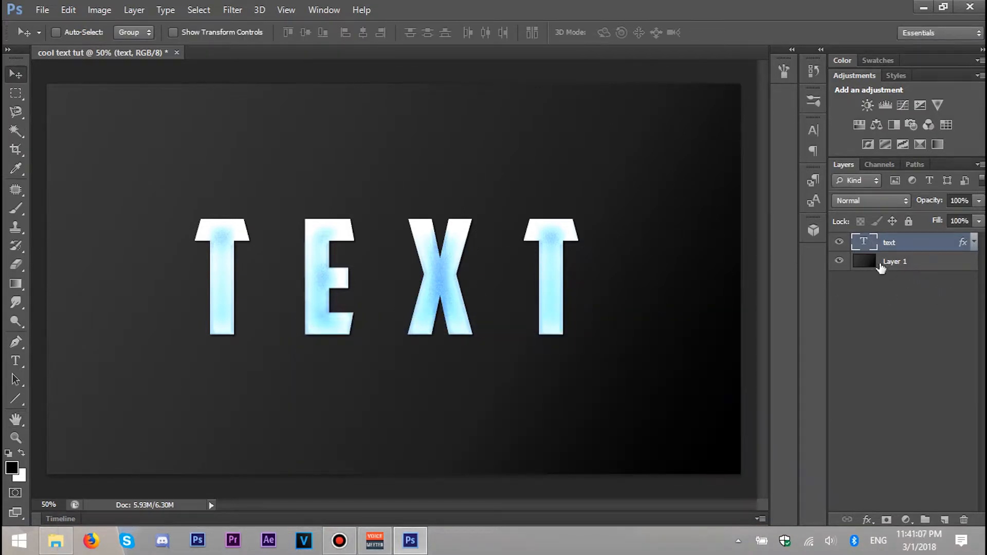
Step: Convert the styled text layer to a Smart Object and open its contents for editing
right_click(908, 249)
click(655, 136)
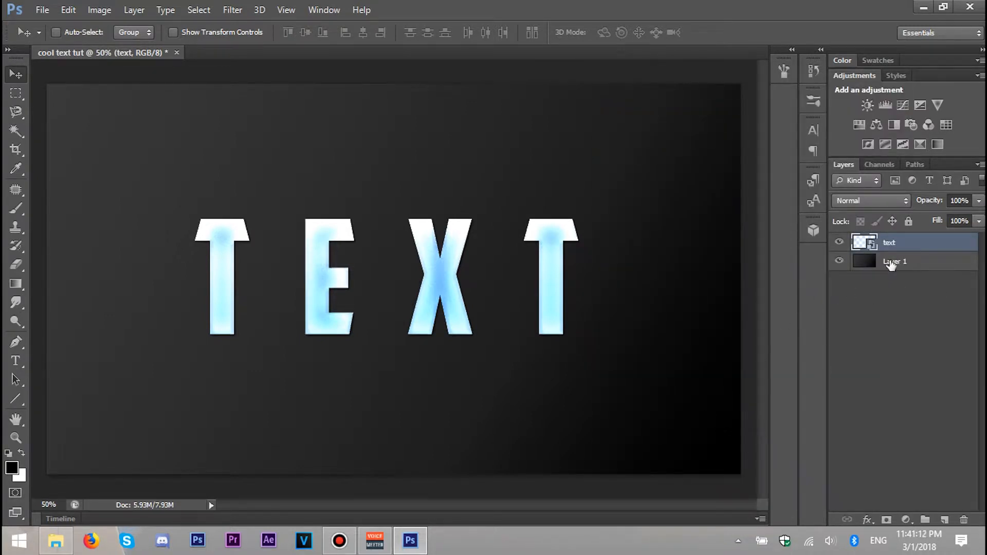
double_click(867, 245)
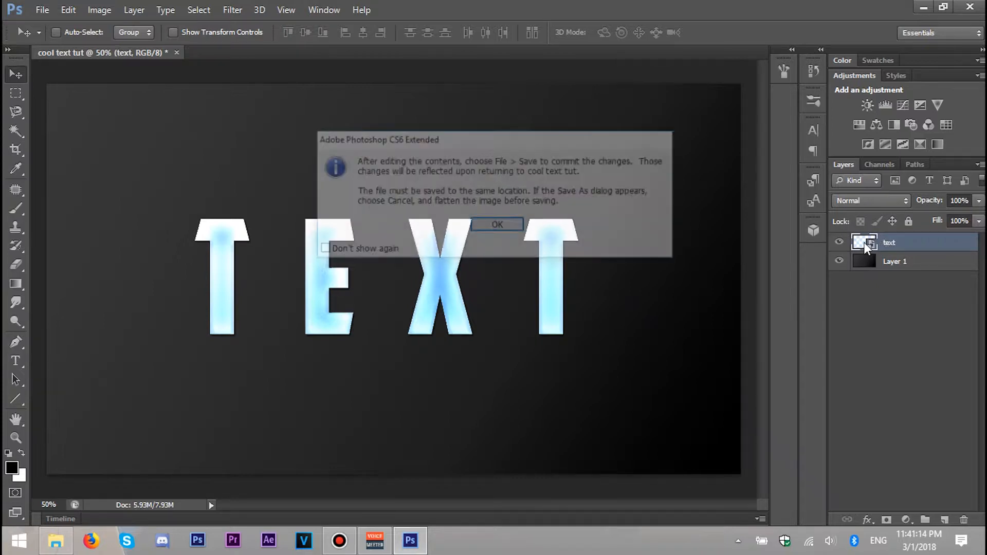
click(502, 226)
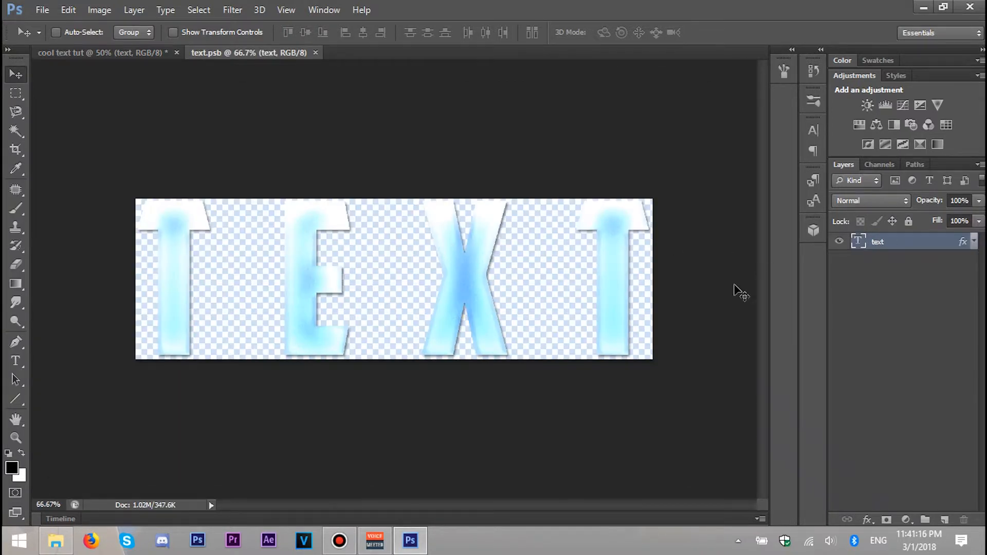
Step: Replace the Smart Object's wording with "Cool" and set its font size to 431.37 pt
click(16, 361)
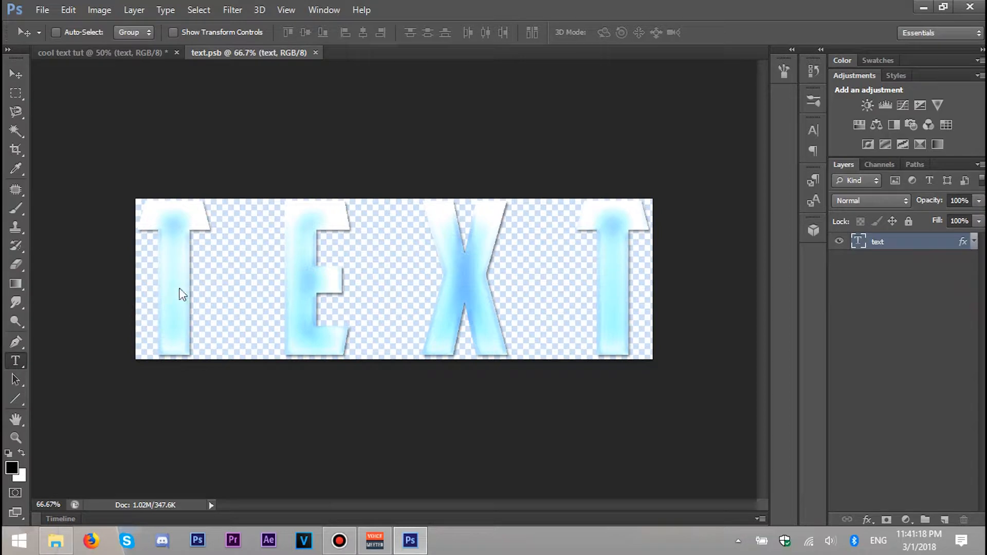
drag(650, 275, 61, 304)
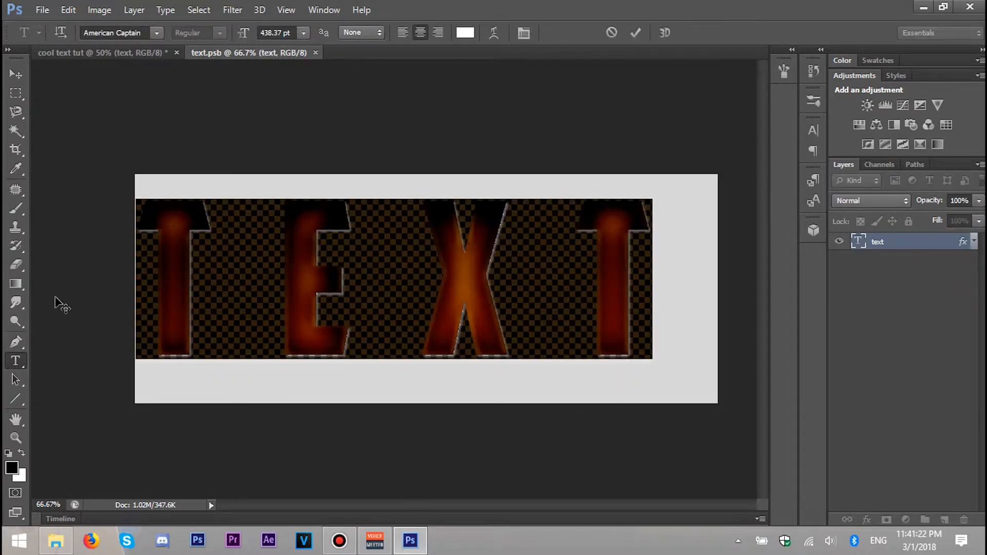
text(COOL)
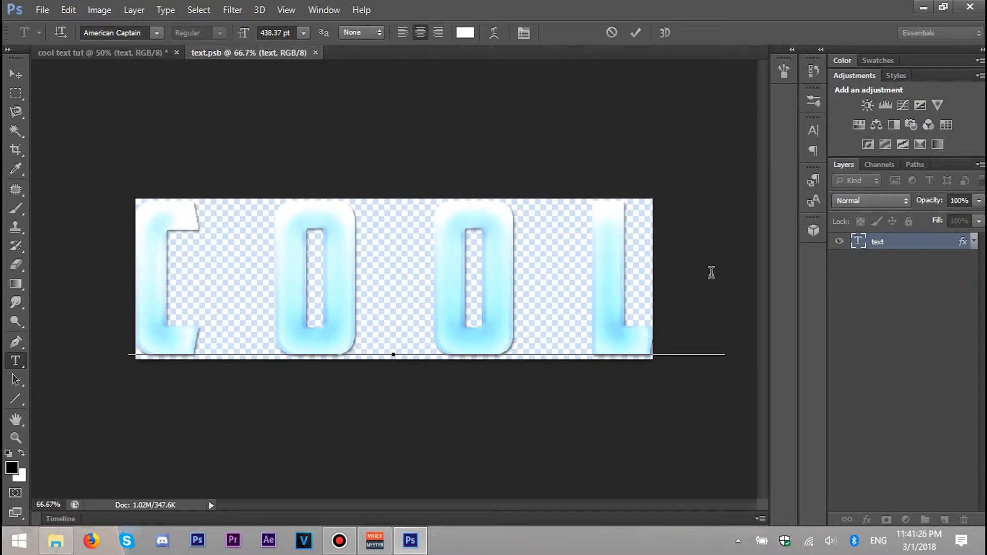
key(ctrl+a)
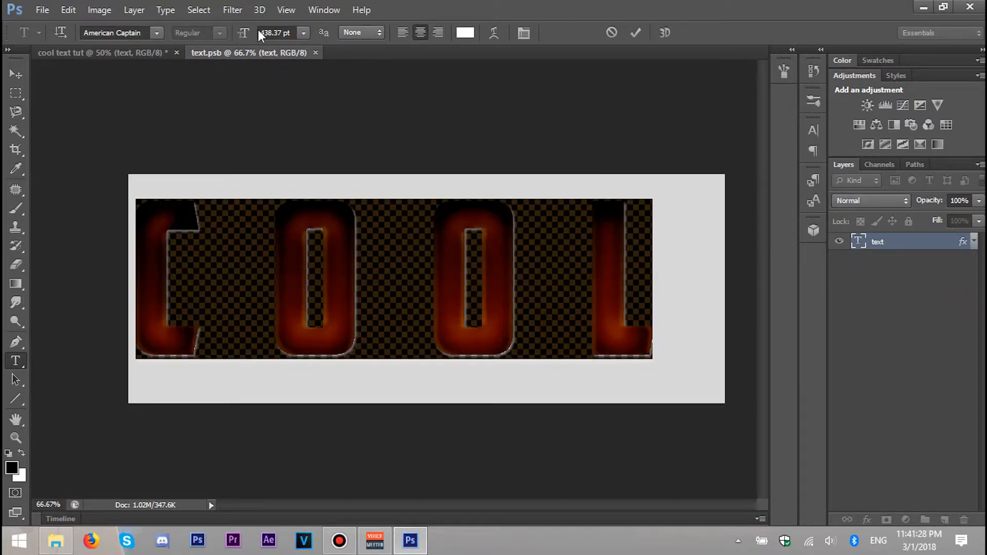
drag(246, 33, 233, 34)
click(635, 33)
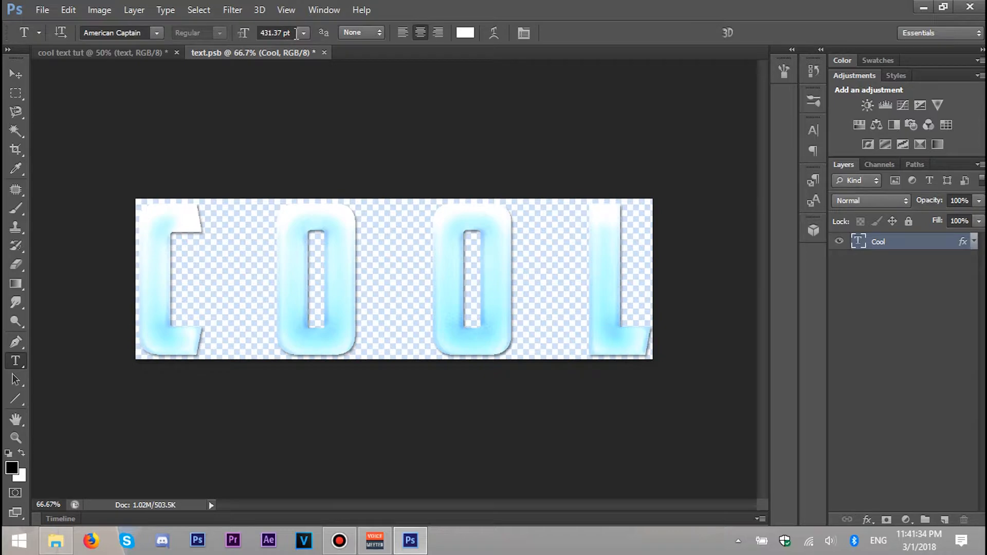
Step: Save the edited text.psb contents, compare them with the cool text tut document and close text.psb
click(42, 10)
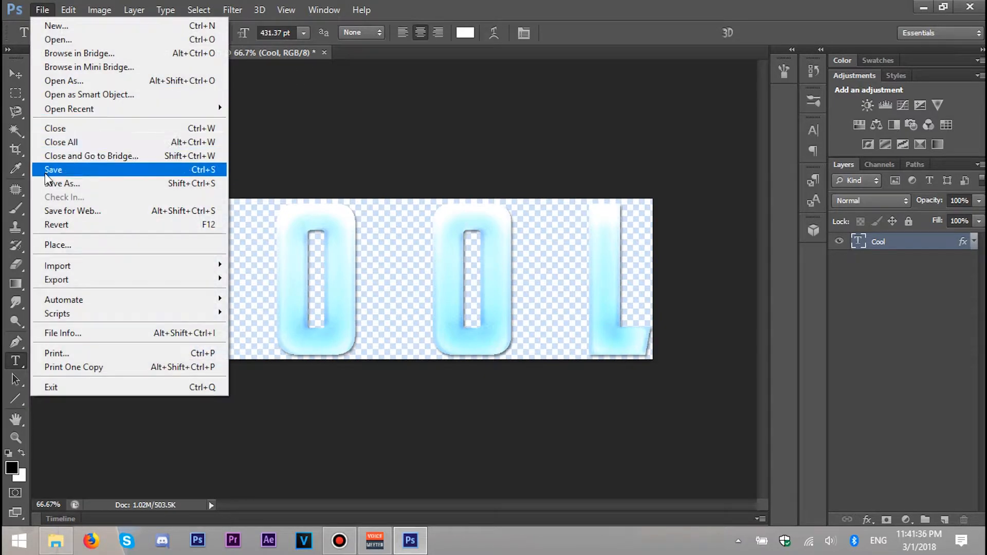
click(87, 166)
click(90, 52)
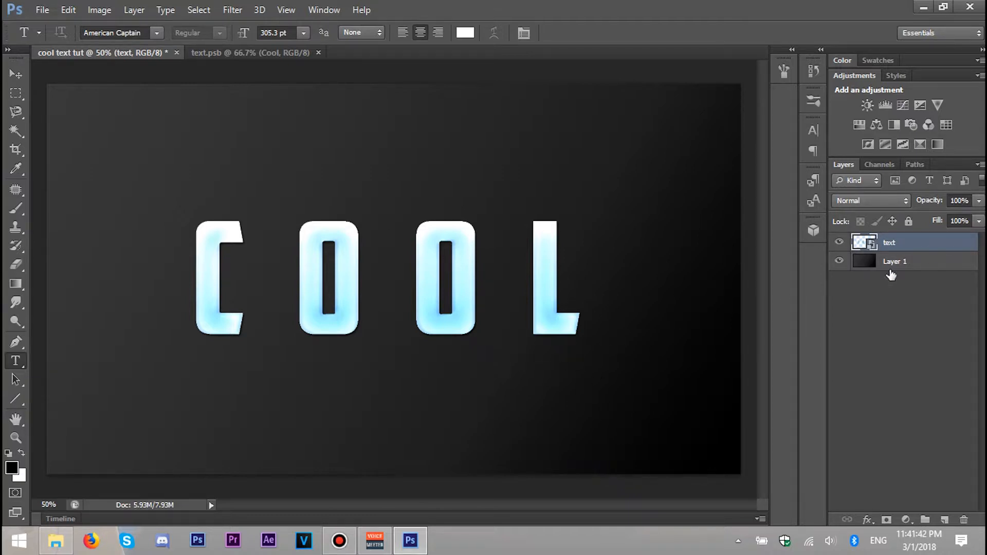
click(245, 52)
click(155, 51)
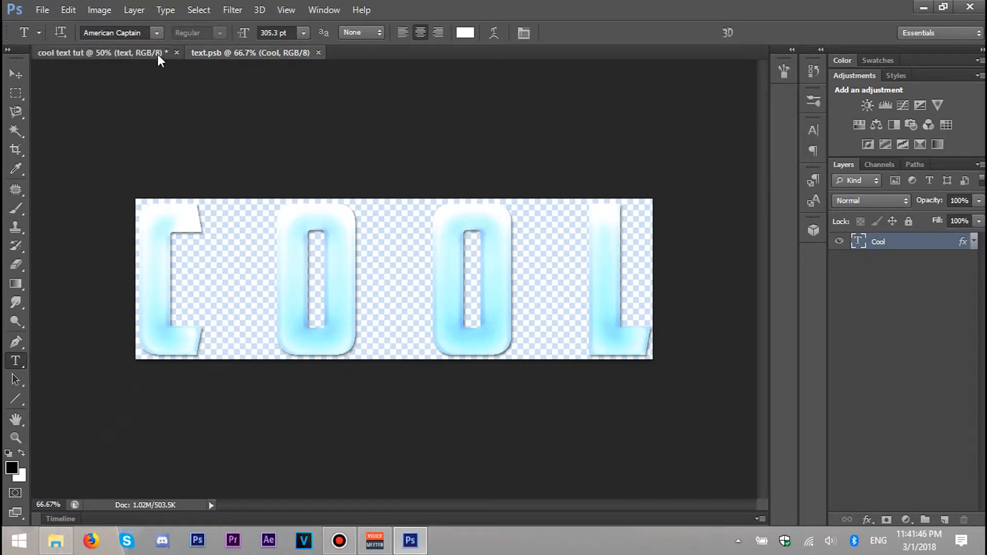
click(269, 51)
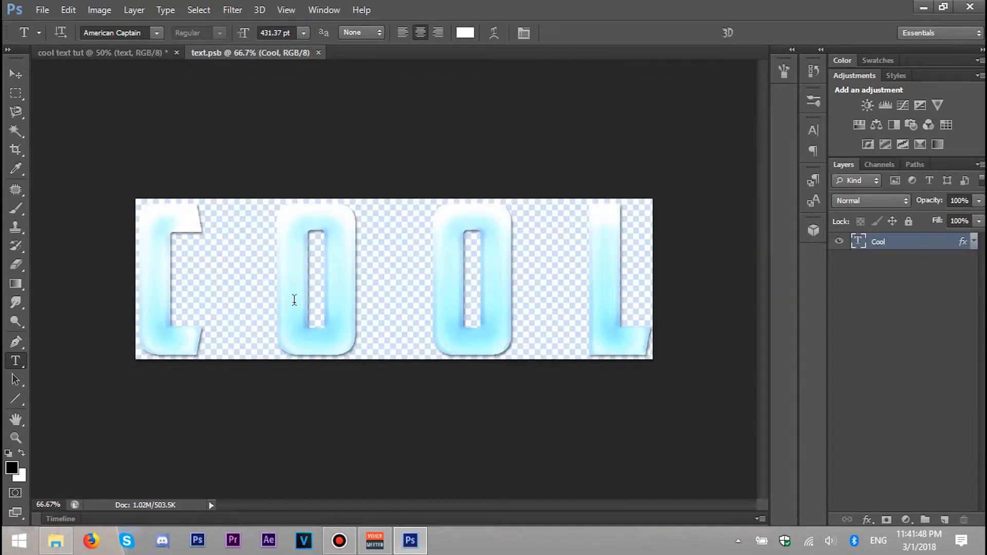
click(61, 52)
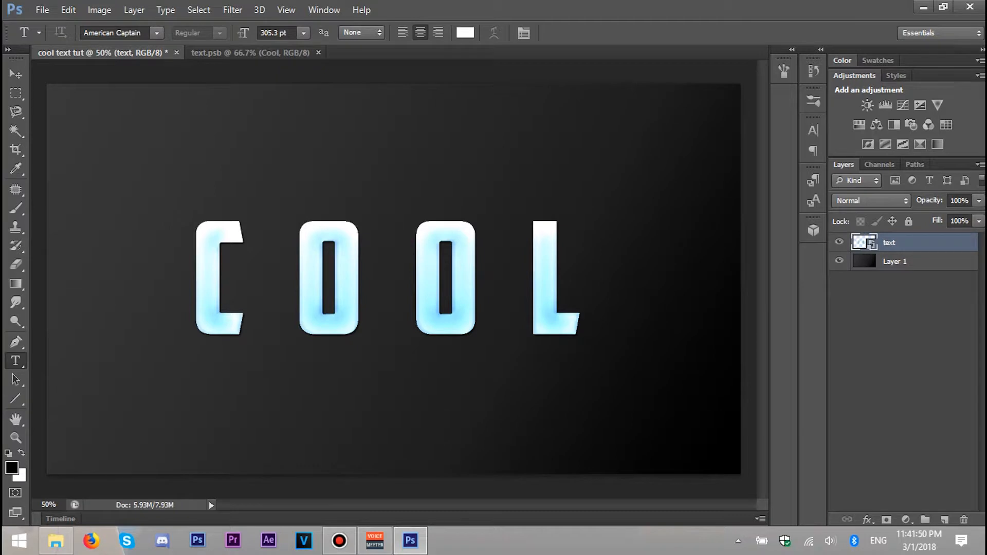
click(318, 52)
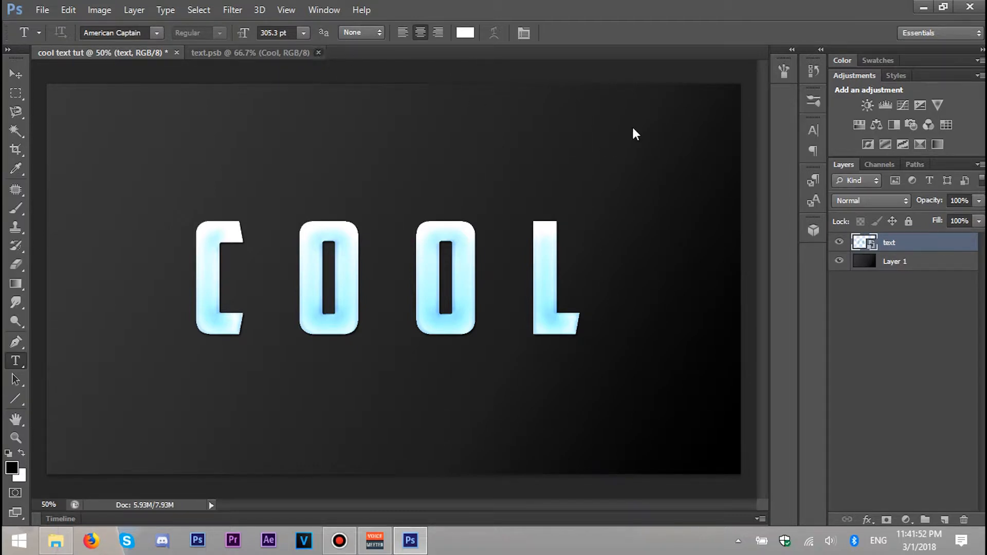
Step: Reopen the contents of the text Smart Object
double_click(867, 245)
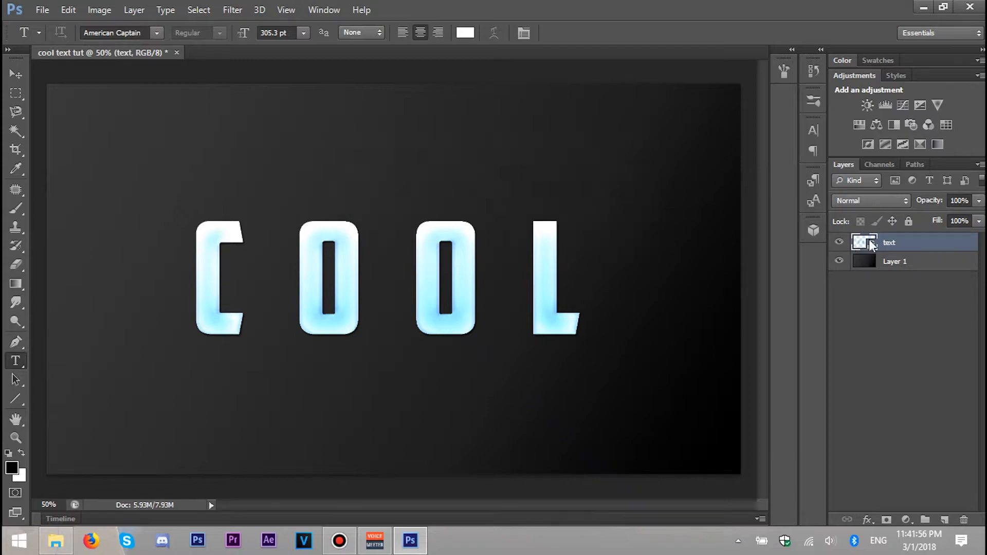
click(504, 225)
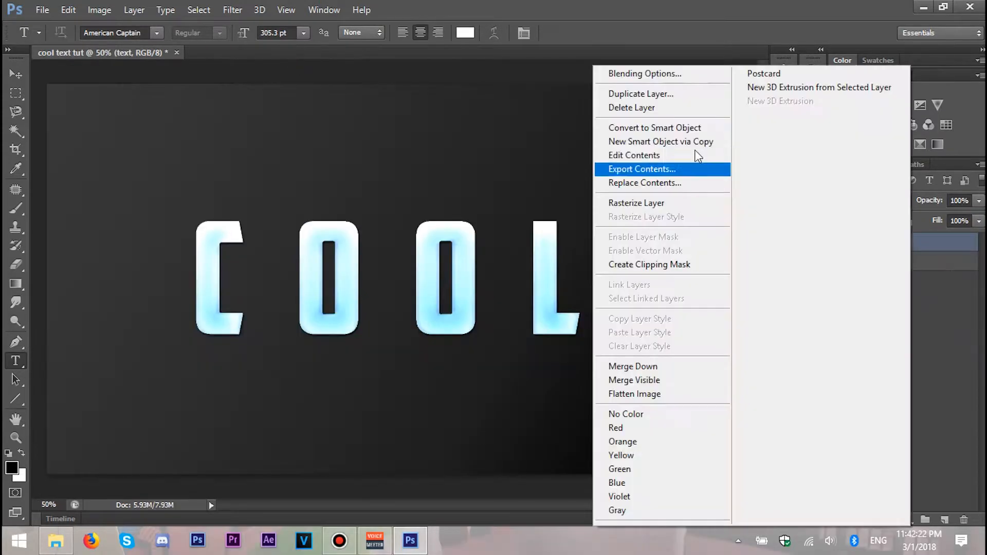
Step: Enable an Inner Shadow on the text Smart Object with white (ffffff) as its colour and 100% opacity
click(661, 72)
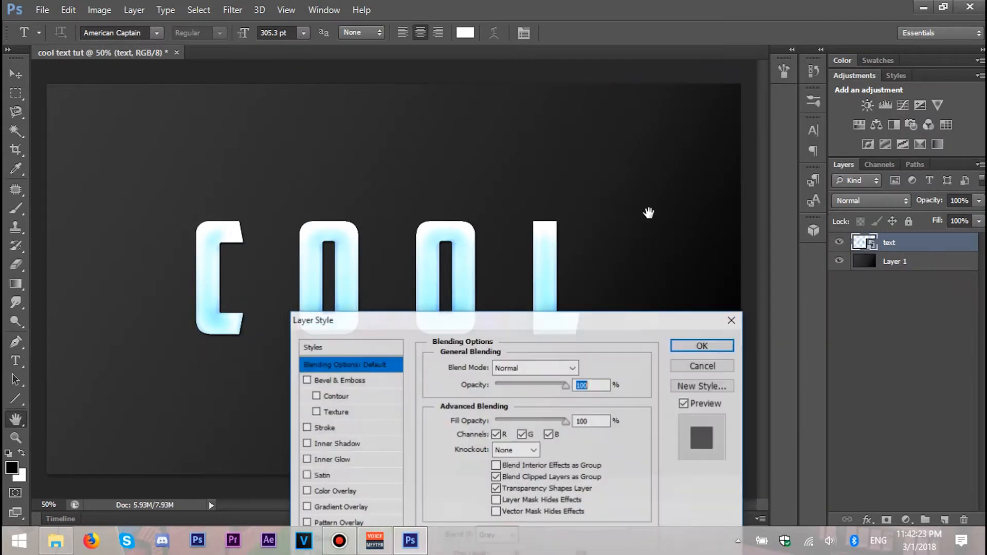
drag(383, 323, 700, 85)
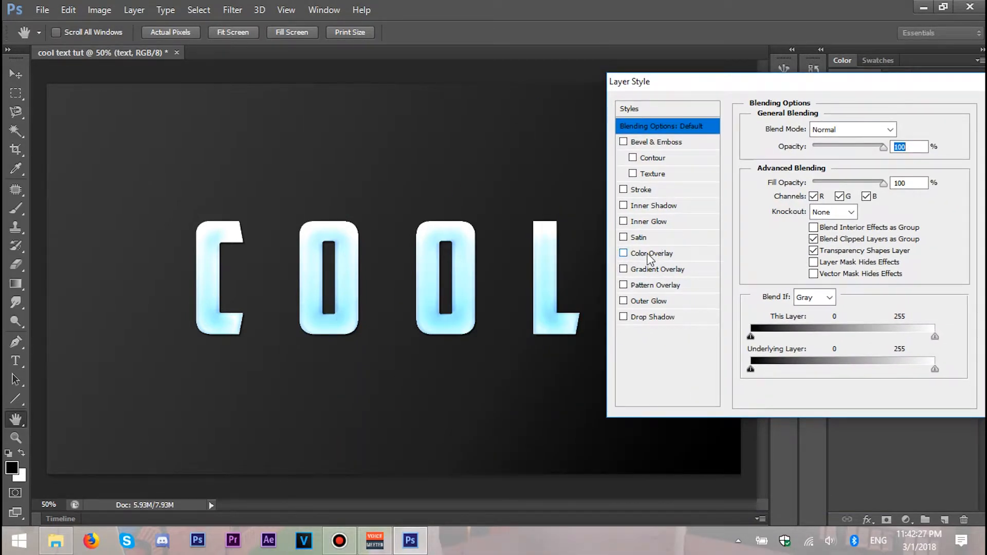
click(636, 207)
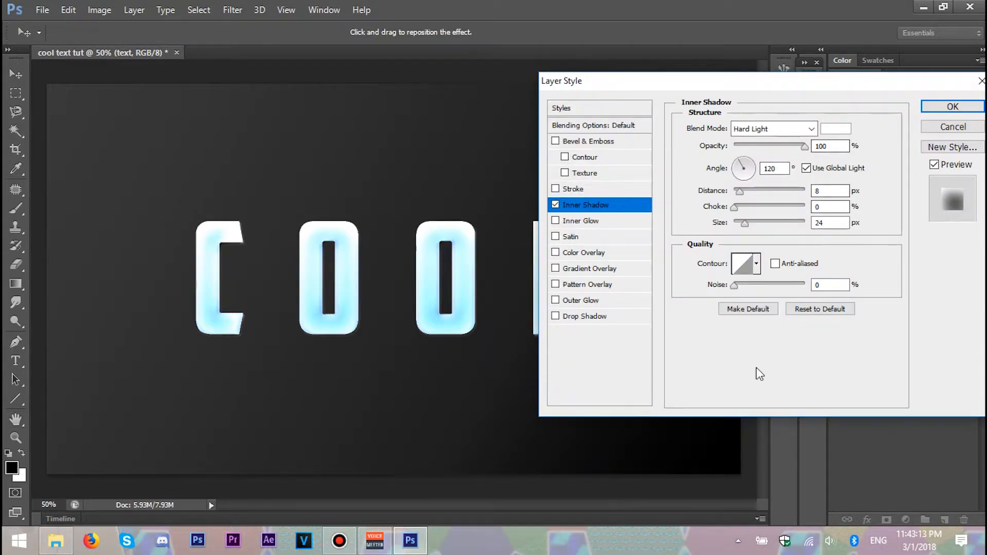
double_click(821, 146)
click(829, 129)
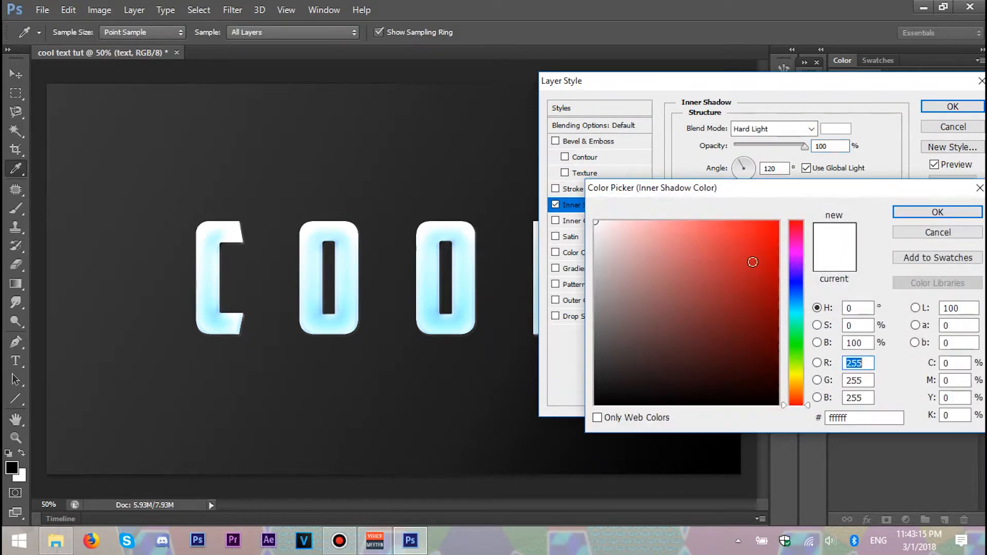
click(961, 213)
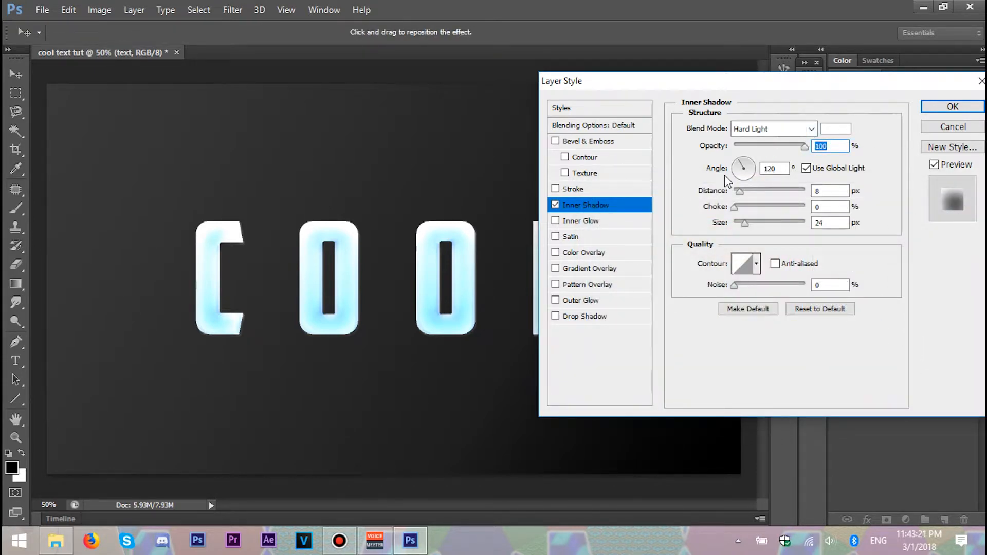
Step: Keep the Inner Shadow's blend mode at Hard Light and reduce its size to 3 px
click(806, 131)
click(795, 129)
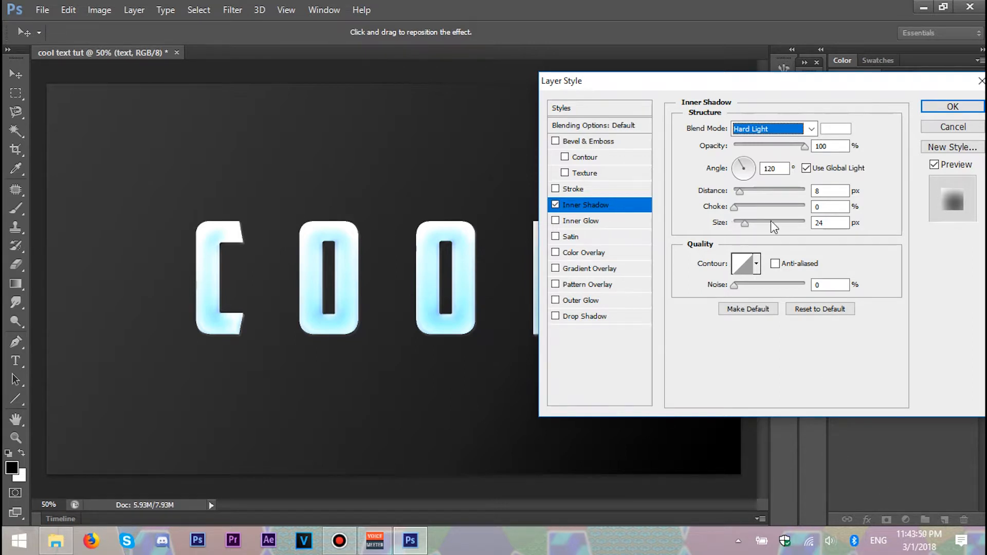
drag(747, 219, 736, 220)
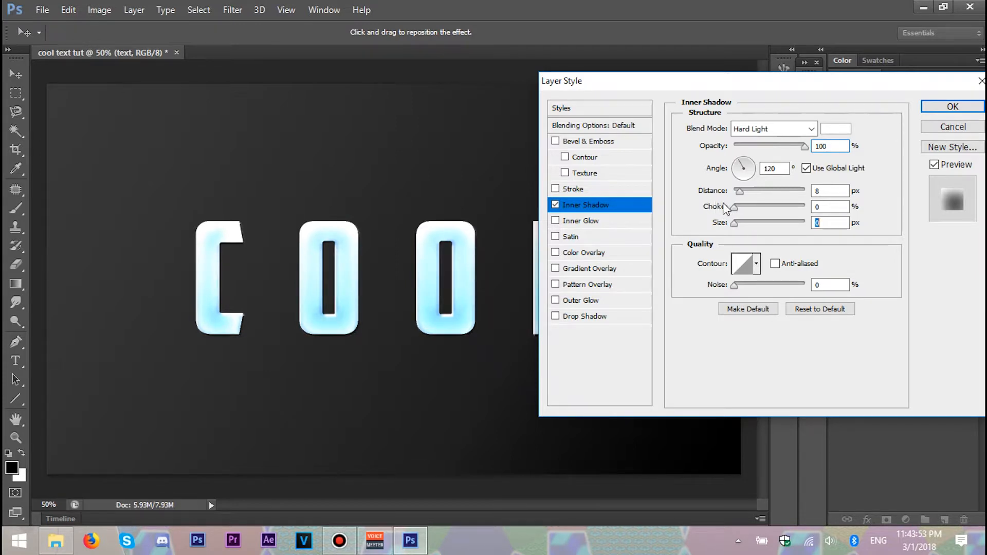
drag(735, 222, 738, 220)
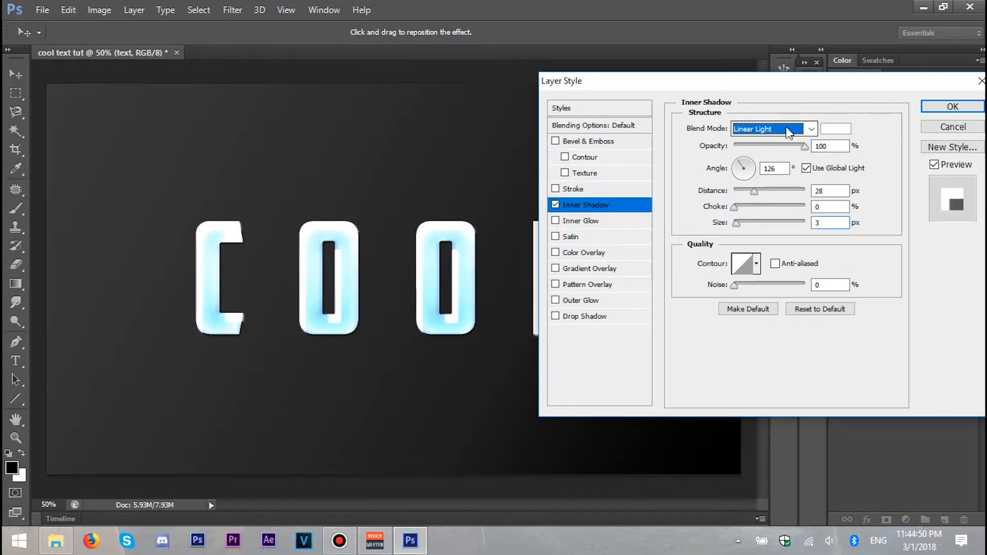
Step: Try other blend modes on the Inner Shadow, including Difference, Linear Burn and Normal
scroll(789, 133, down, 4)
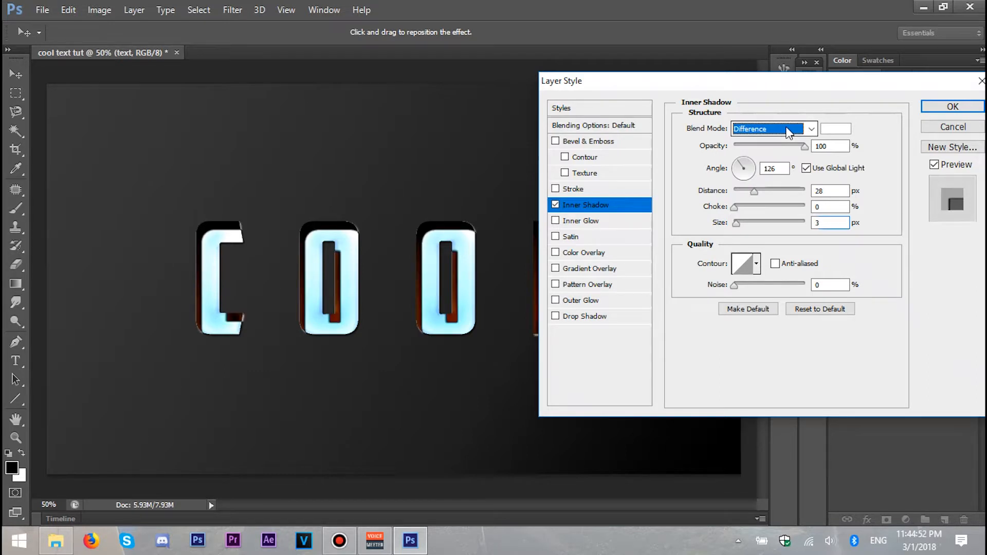
scroll(789, 132, up, 6)
key(Up)
key(Up)
key(Up)
key(Up)
key(Up)
key(Up)
key(Up)
key(Up)
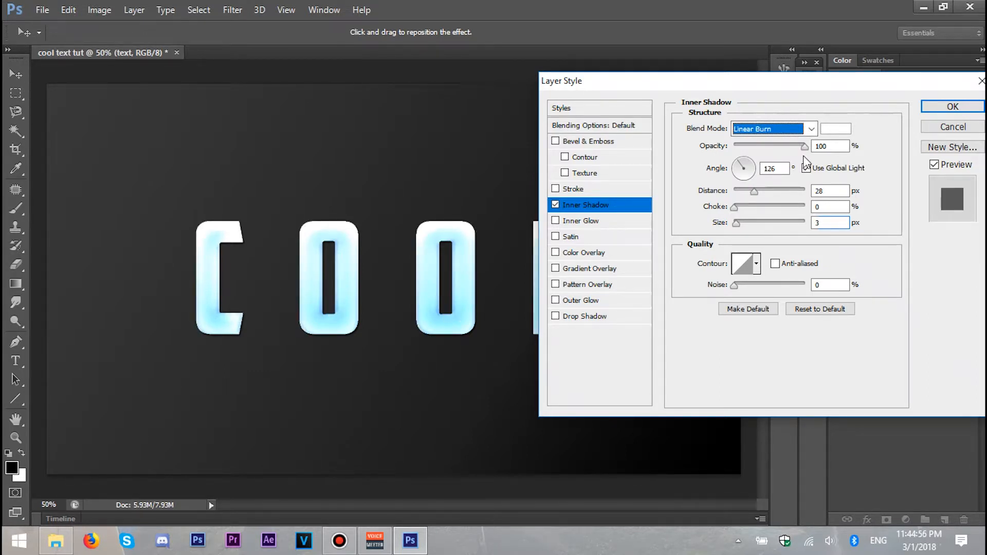
key(Up)
key(Up)
key(Up)
key(Up)
key(Up)
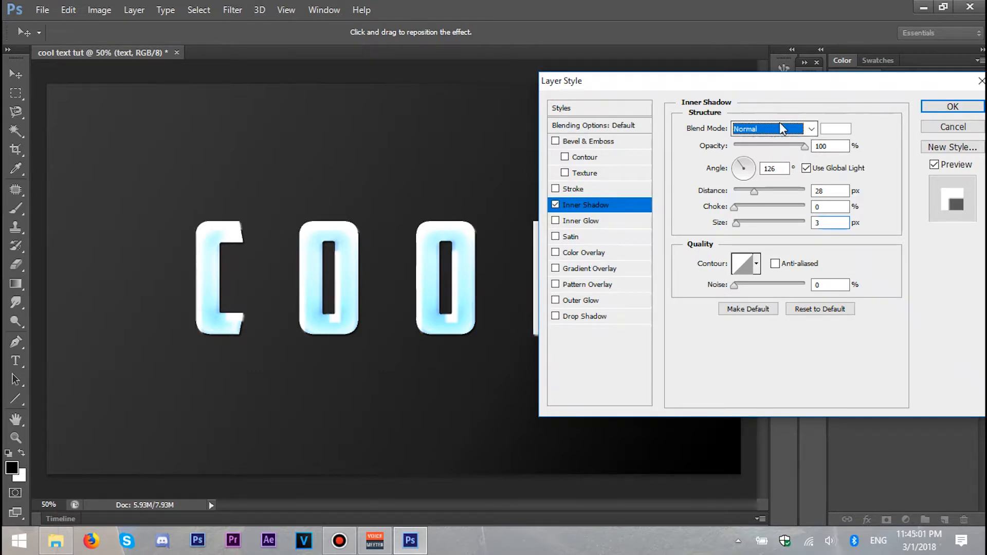
Step: Set the Inner Shadow's blend mode to Soft Light
click(780, 124)
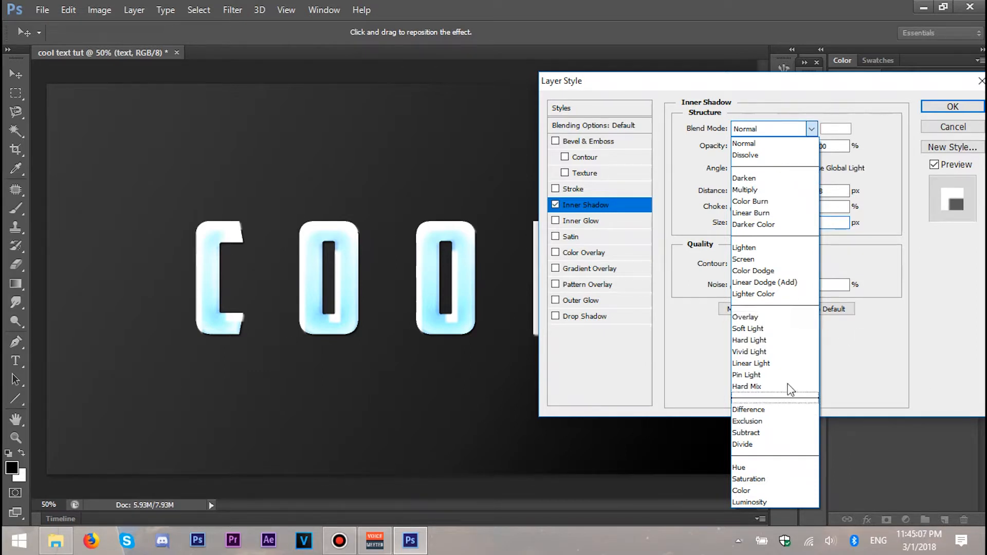
click(748, 328)
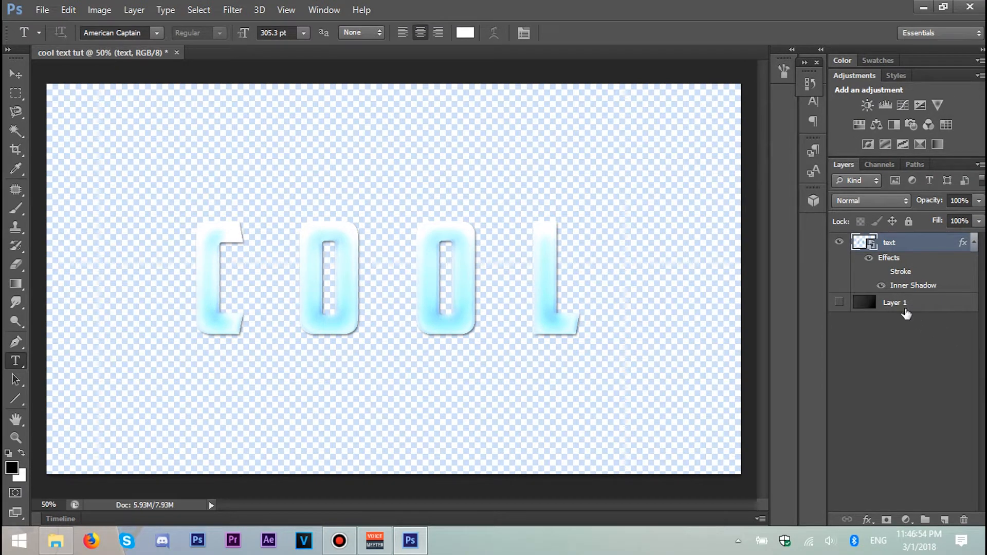
Step: Hide the dark gradient background on Layer 1 so only the text layer shows
click(839, 303)
click(903, 409)
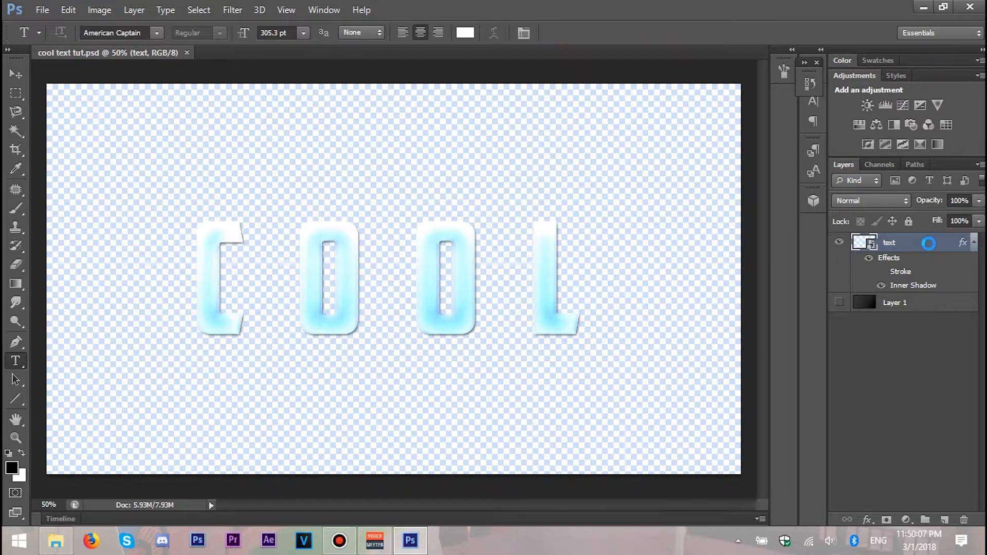
Step: Warp the text layer with the Flag style and reduce the bend to a gentler wave
key(ctrl+t)
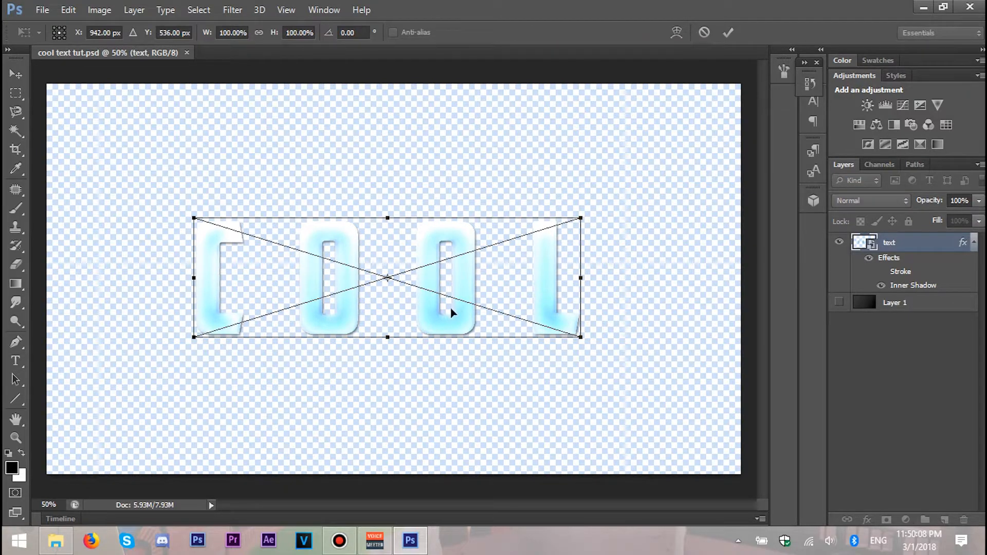
right_click(510, 274)
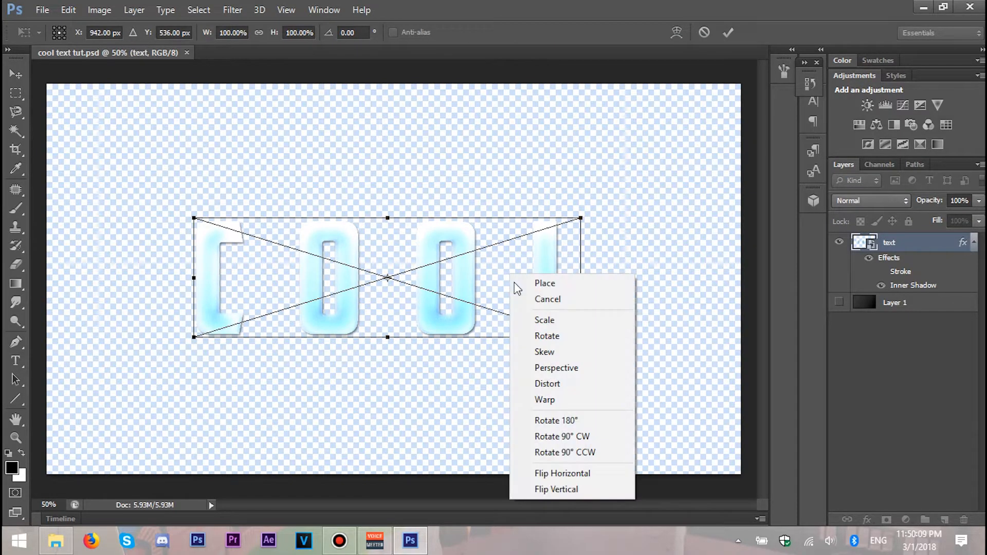
click(565, 400)
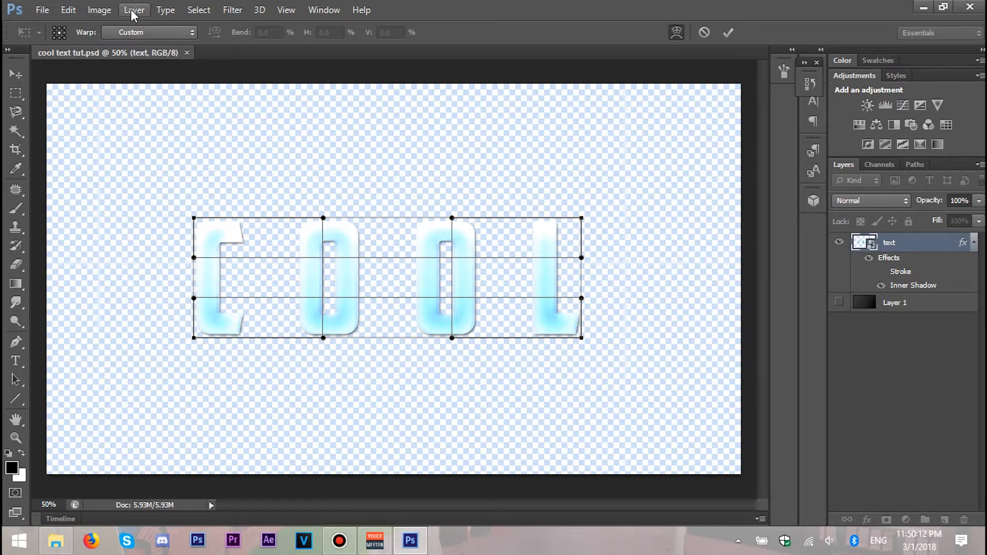
click(174, 34)
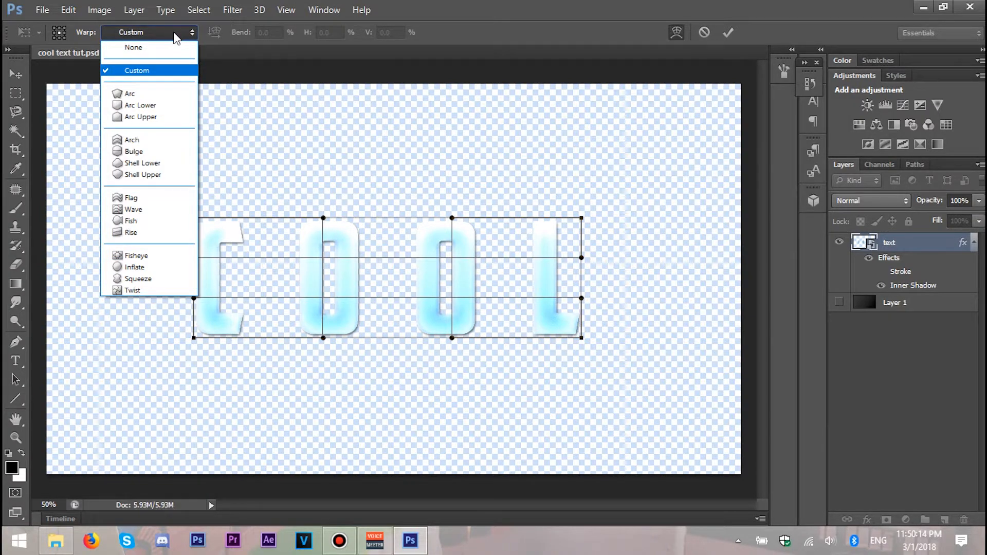
click(133, 197)
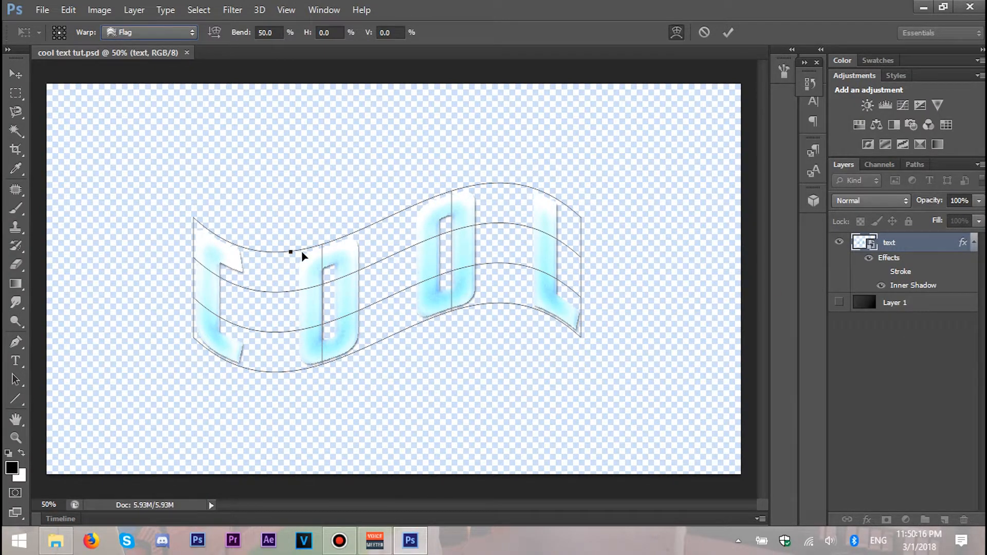
drag(289, 254, 291, 225)
Step: Move the warped text to the canvas's upper-left area, apply the transform, and collapse the text layer's effects list
drag(430, 276, 535, 189)
drag(595, 207, 306, 165)
click(728, 32)
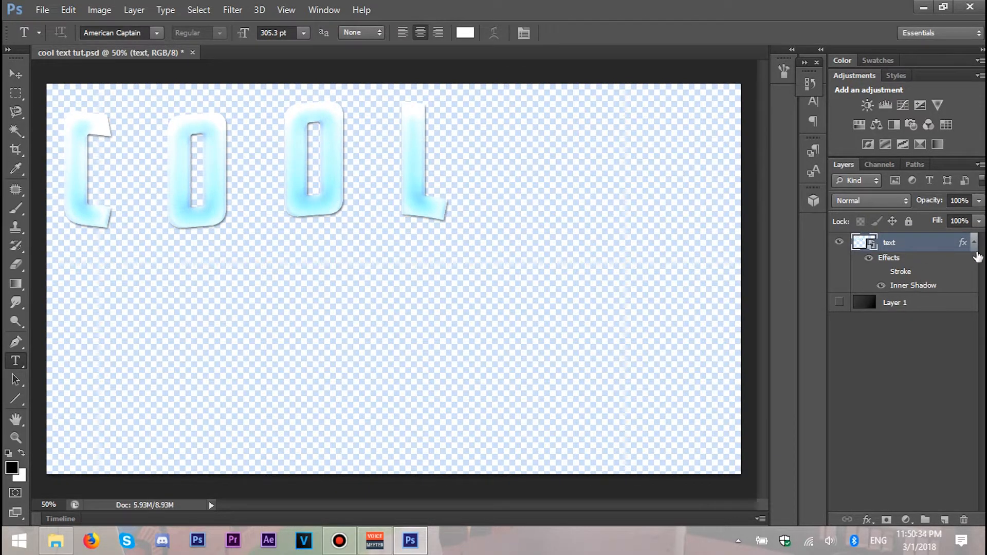
click(974, 251)
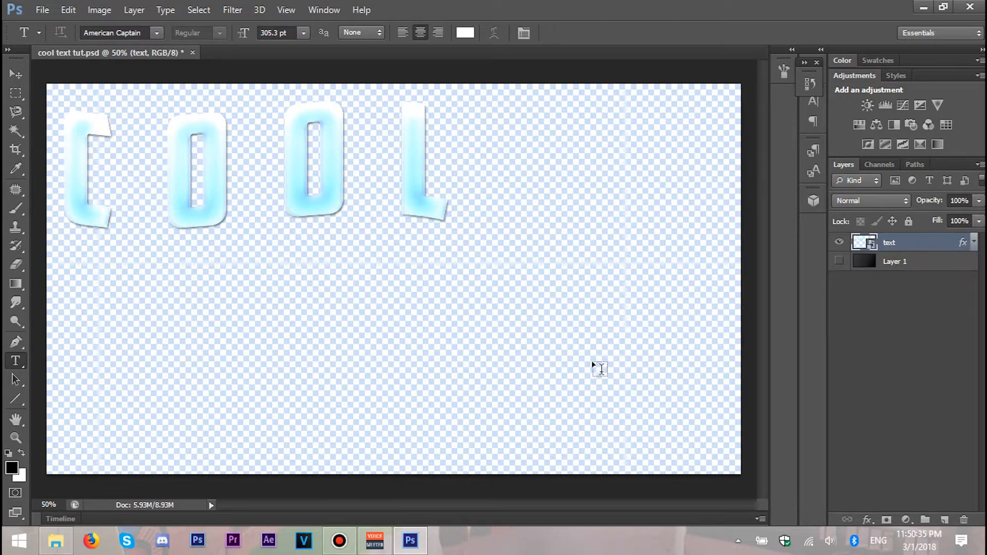
click(897, 376)
Step: Save the document as a PNG in the Pictures folder with Smallest / Slow compression and no interlacing
click(31, 8)
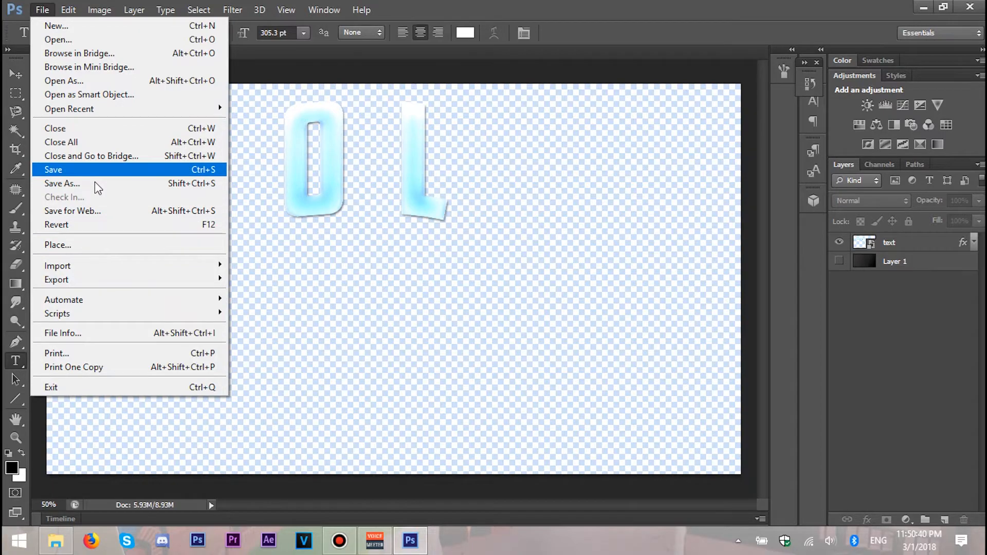
click(79, 183)
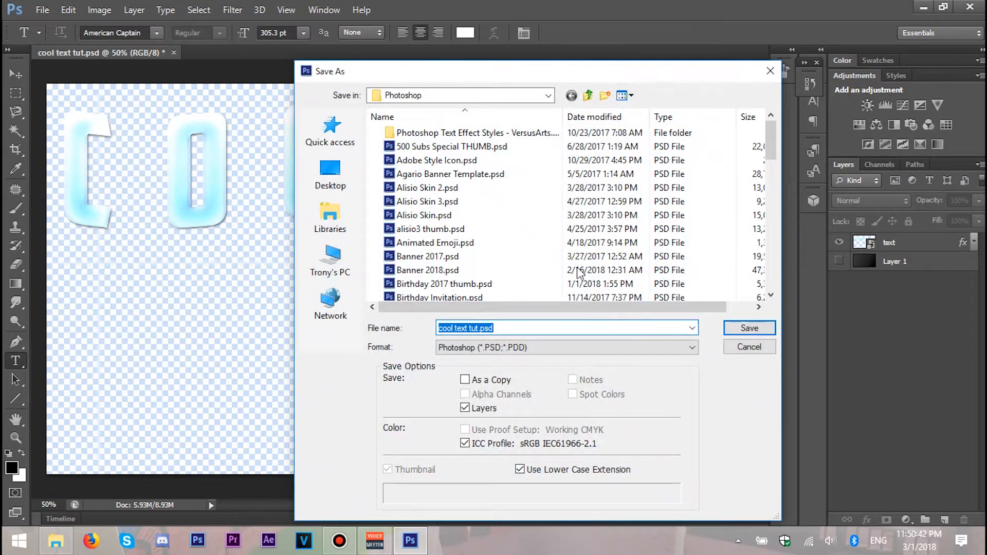
click(353, 232)
double_click(585, 159)
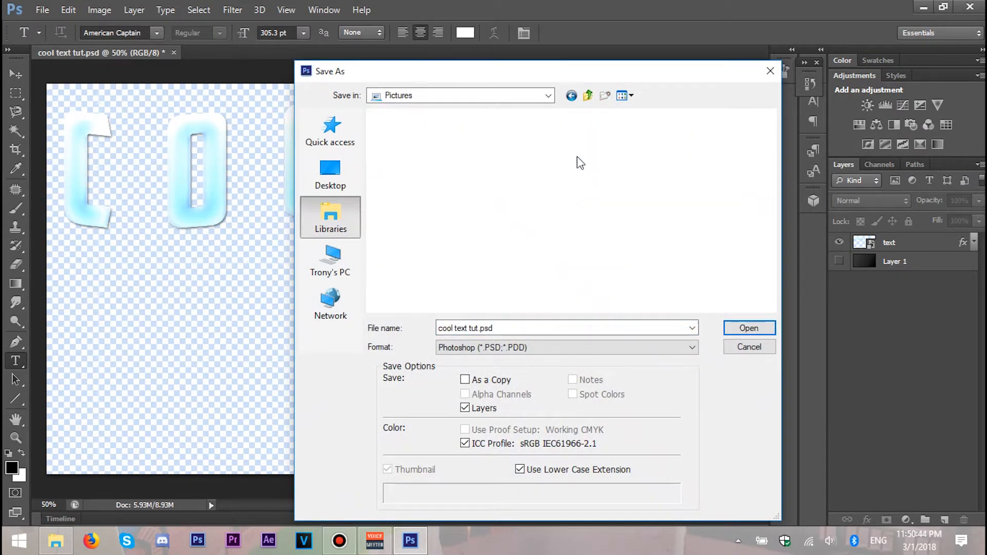
click(469, 353)
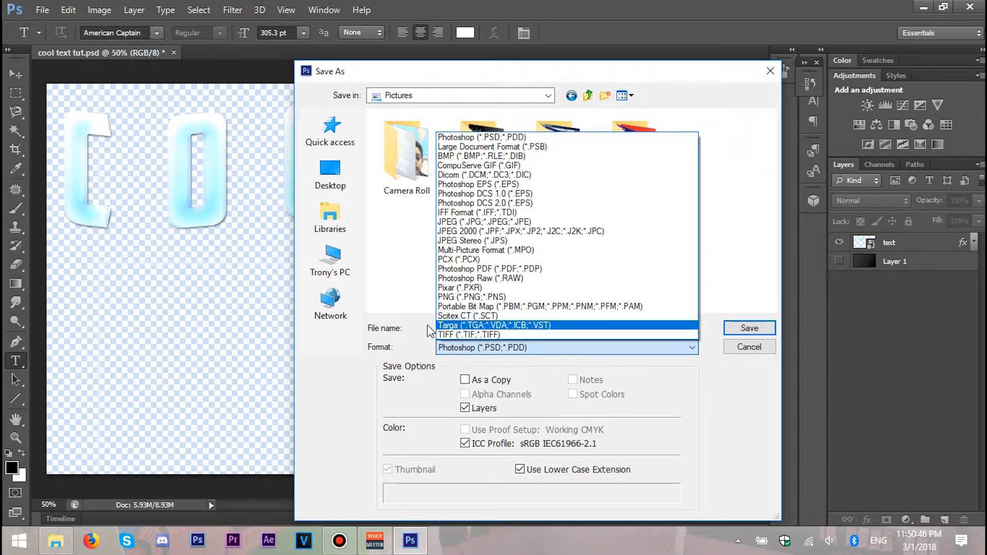
click(463, 288)
click(452, 343)
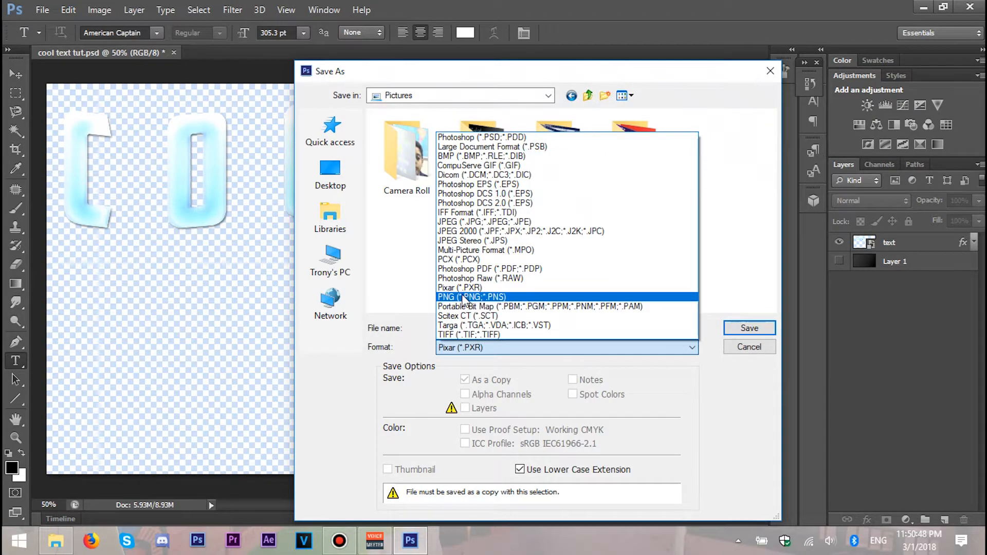
click(463, 297)
click(749, 328)
click(468, 214)
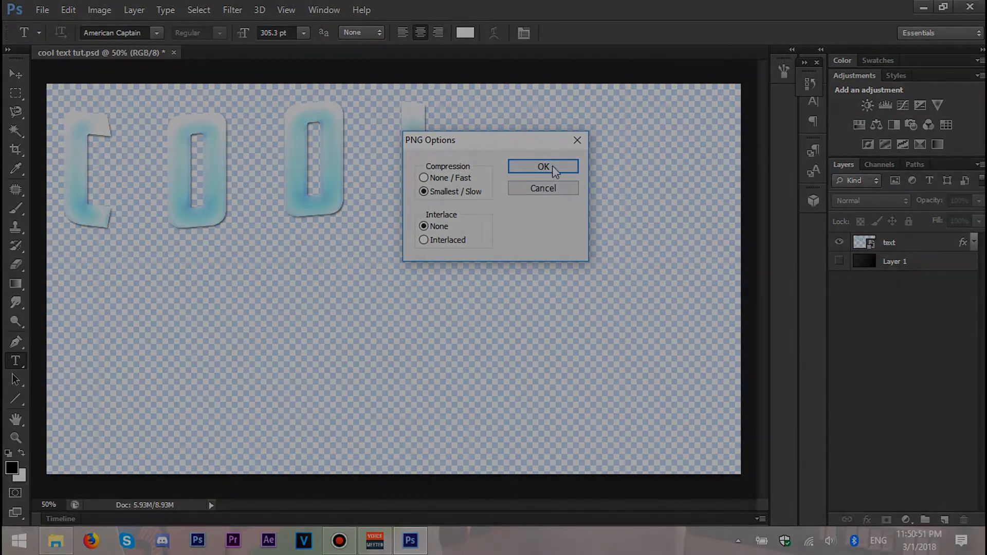
click(551, 166)
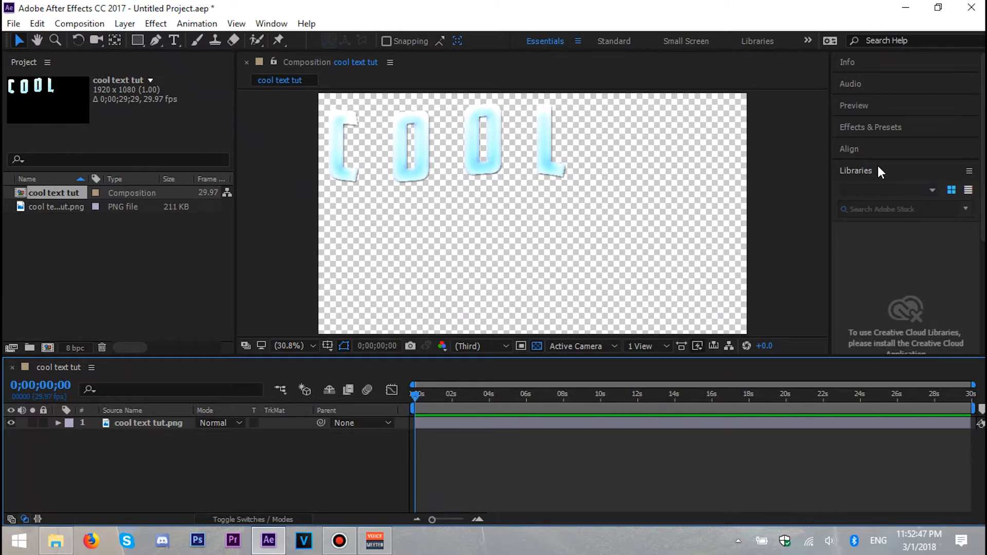
Step: In After Effects, add a 1920 x 1080 px dark gray solid to the composition and apply the Saber effect to it
click(850, 126)
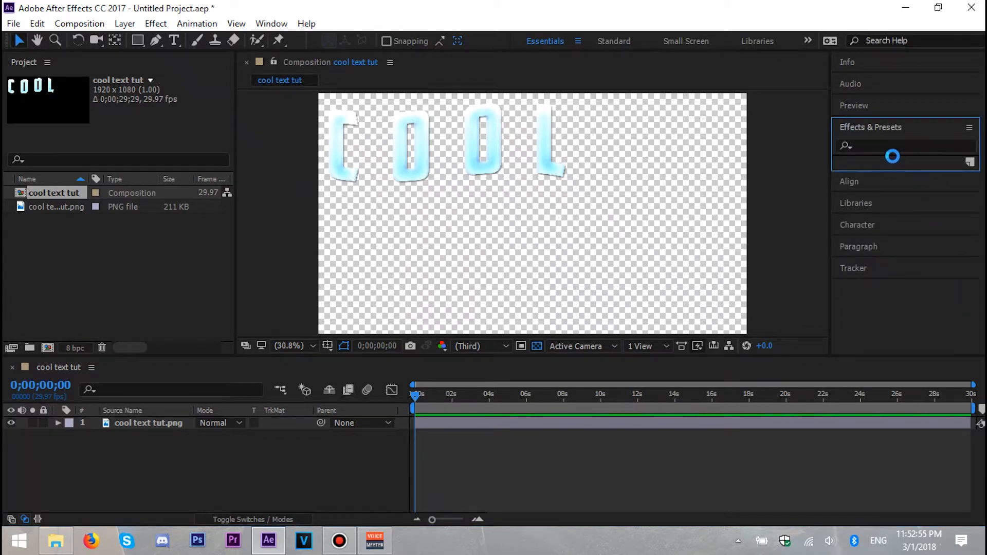
text(saber)
right_click(137, 450)
mouse_move(192, 313)
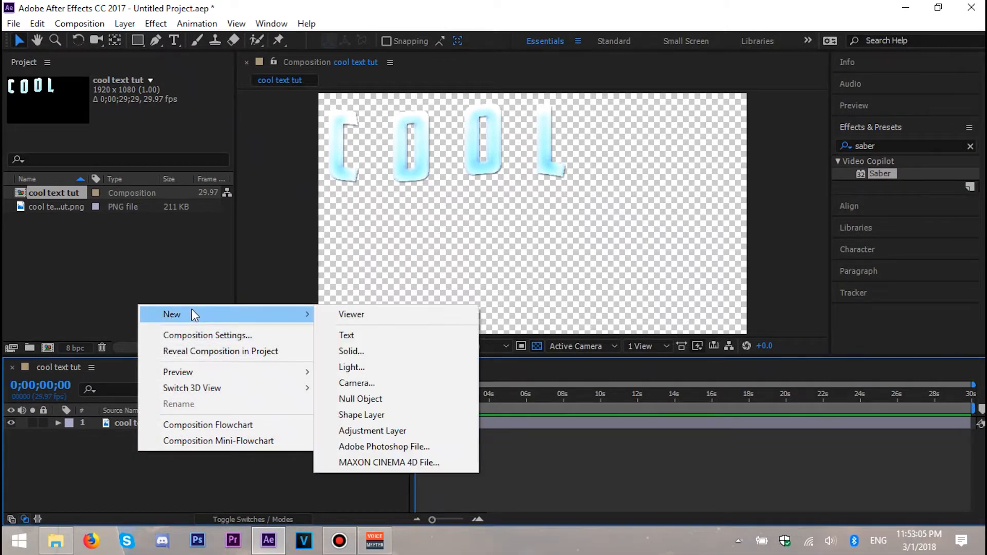
click(373, 350)
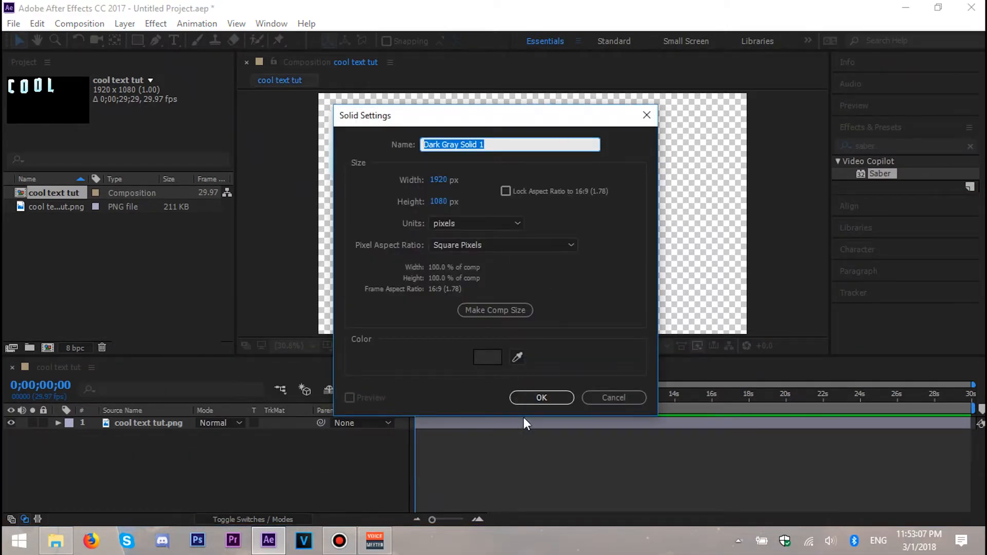
click(547, 399)
drag(894, 167, 609, 217)
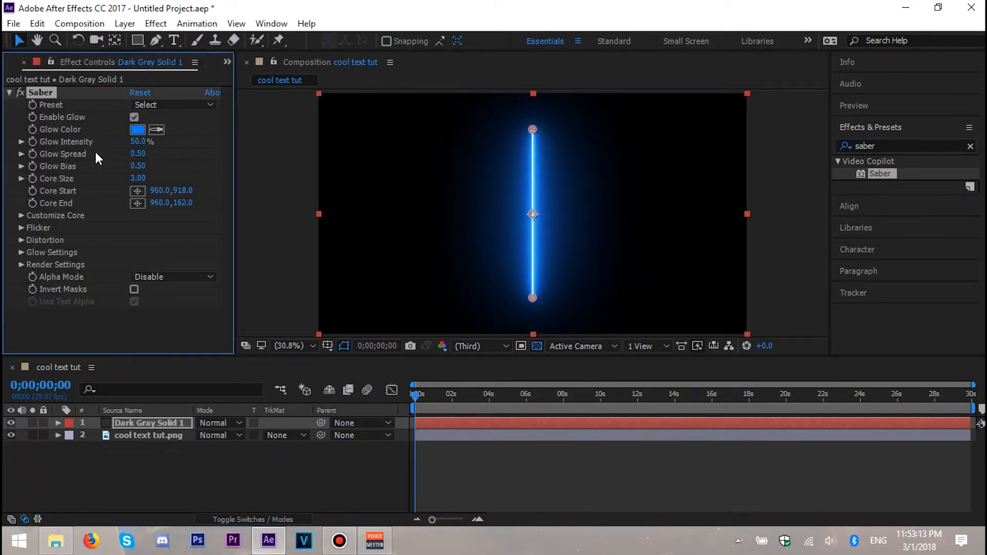
Step: Set Saber's core type to Layer Masks and move the cool text tut.png layer above the solid
click(18, 216)
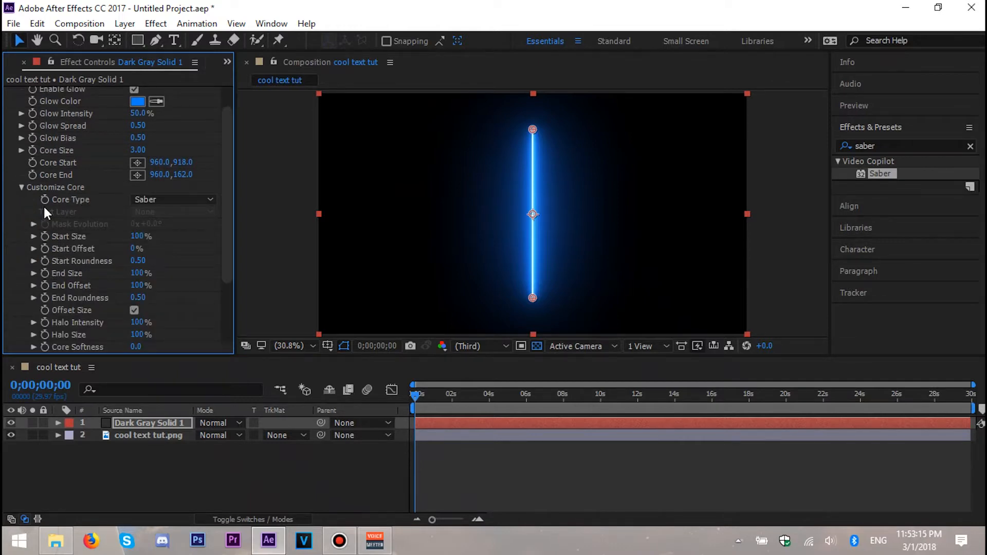
click(169, 200)
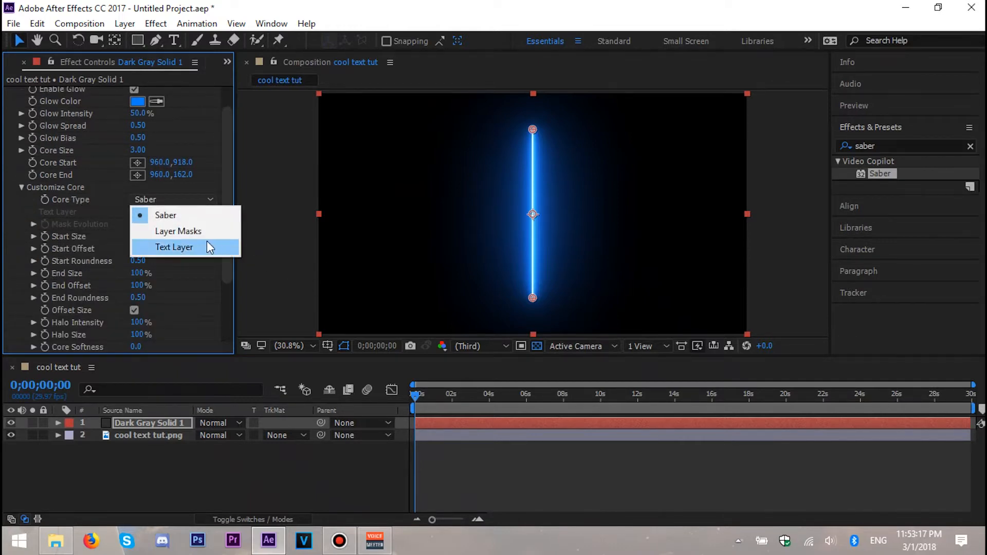
click(174, 230)
drag(124, 440, 126, 417)
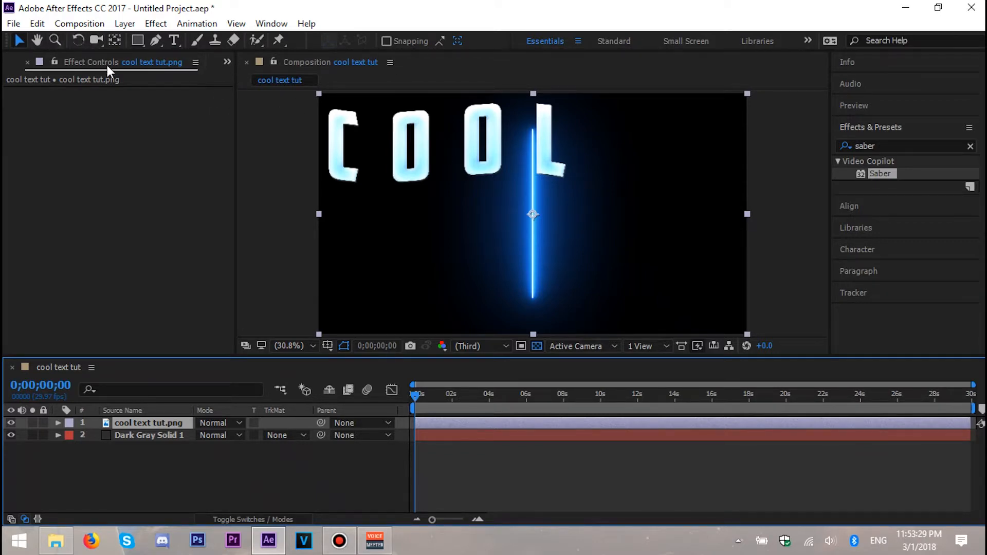
Step: Frame the COOL lettering in the composition view at 50% magnification
click(37, 41)
drag(252, 168, 341, 214)
scroll(464, 177, up, 1)
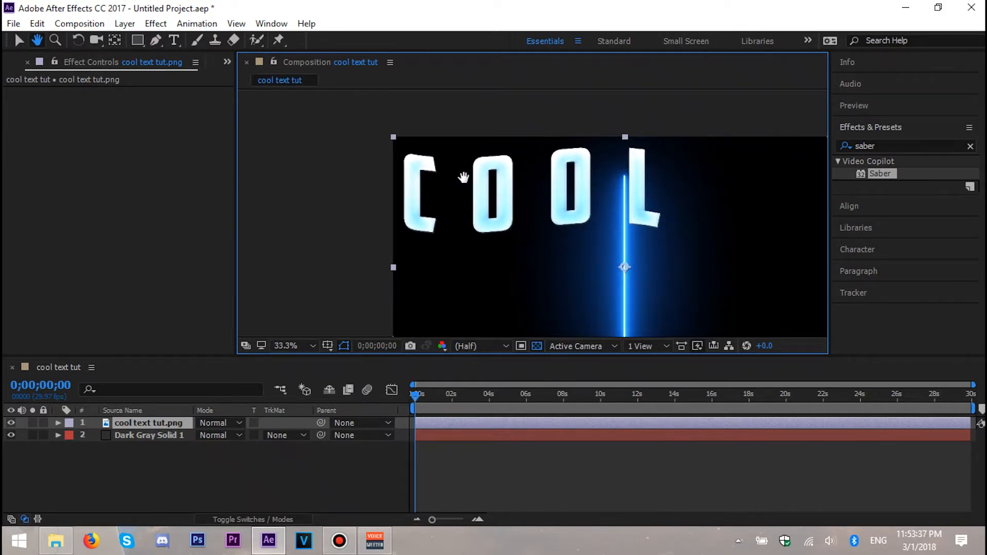
scroll(425, 165, up, 3)
scroll(426, 159, down, 4)
scroll(425, 165, up, 2)
drag(390, 151, 411, 159)
scroll(446, 172, down, 2)
scroll(447, 172, up, 2)
mouse_move(447, 173)
mouse_down()
mouse_move(428, 184)
mouse_move(442, 178)
mouse_up()
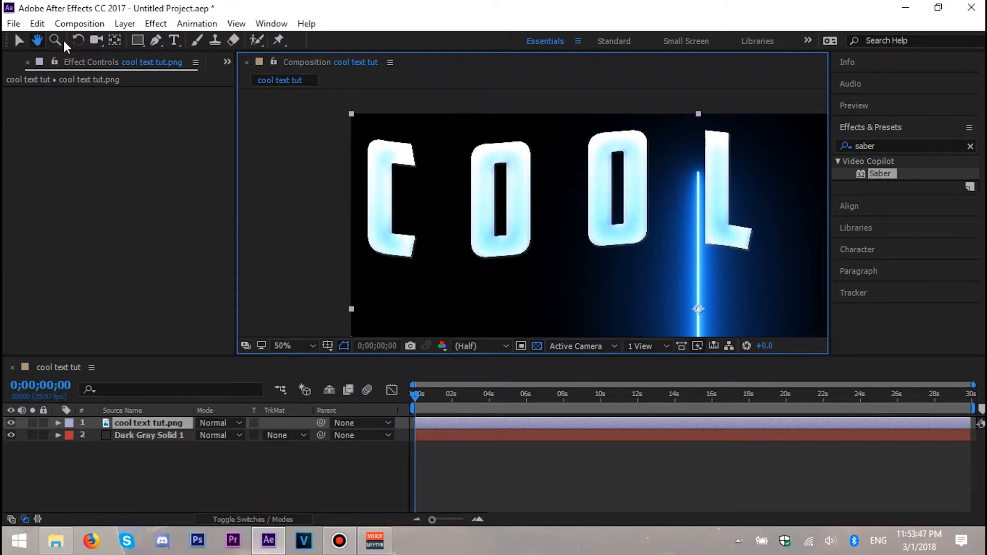
Step: Draw a closed Pen tool mask on the dark gray solid, tracing the outline of the letter C
click(156, 40)
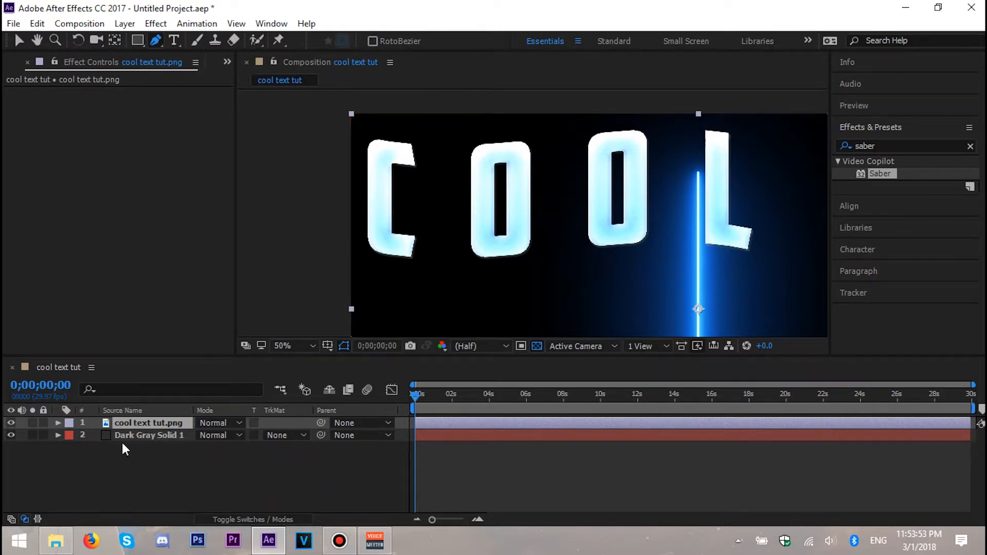
click(142, 435)
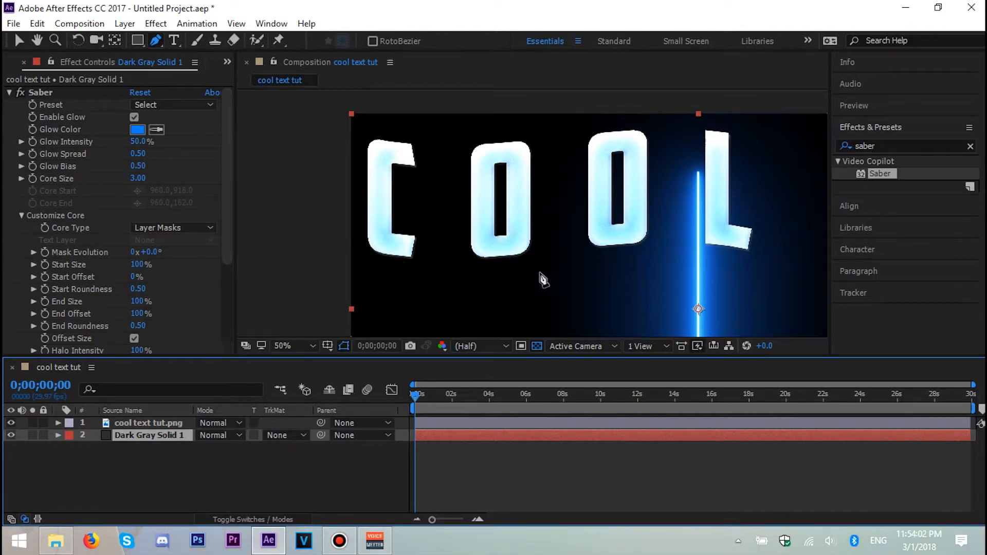
click(411, 257)
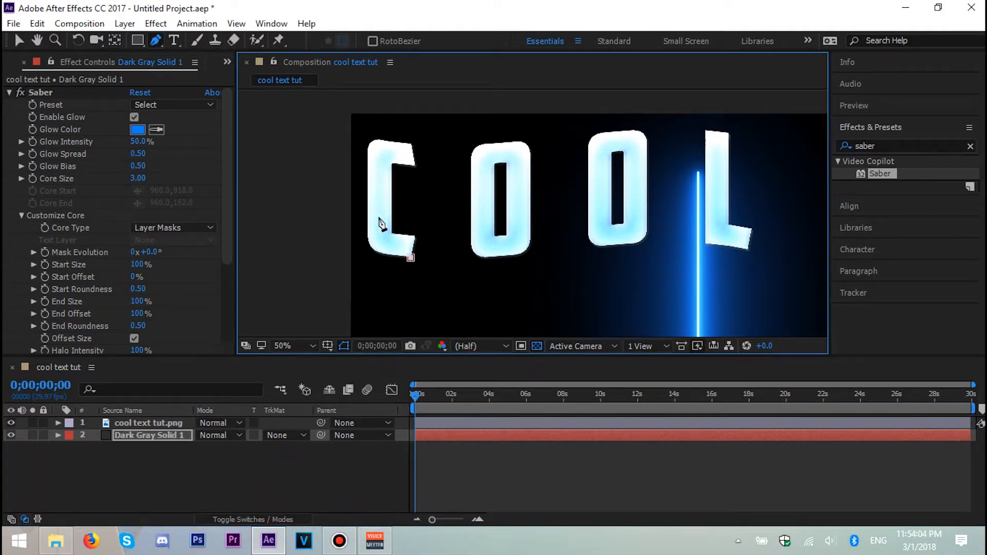
drag(367, 237, 372, 214)
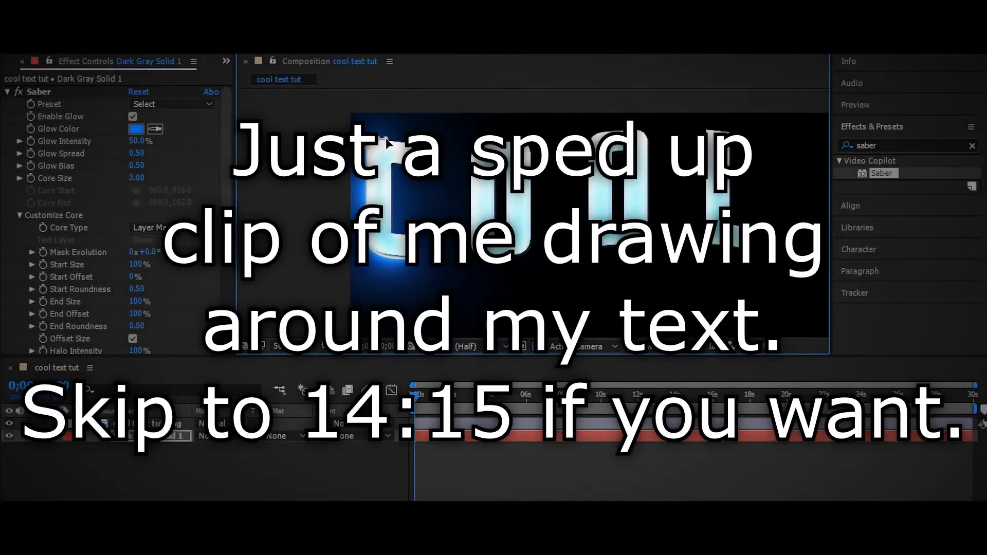
click(406, 140)
click(408, 164)
click(391, 162)
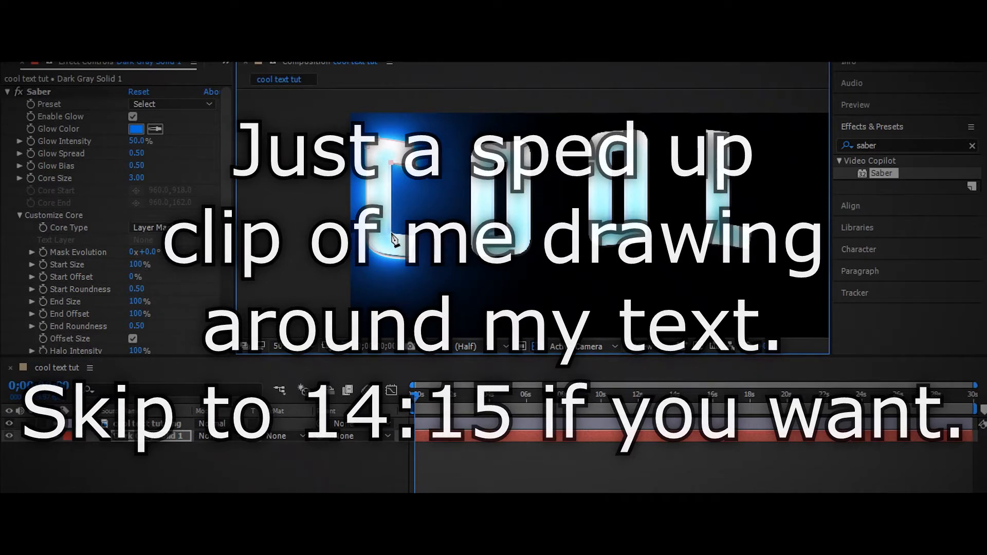
click(391, 234)
click(413, 236)
click(410, 257)
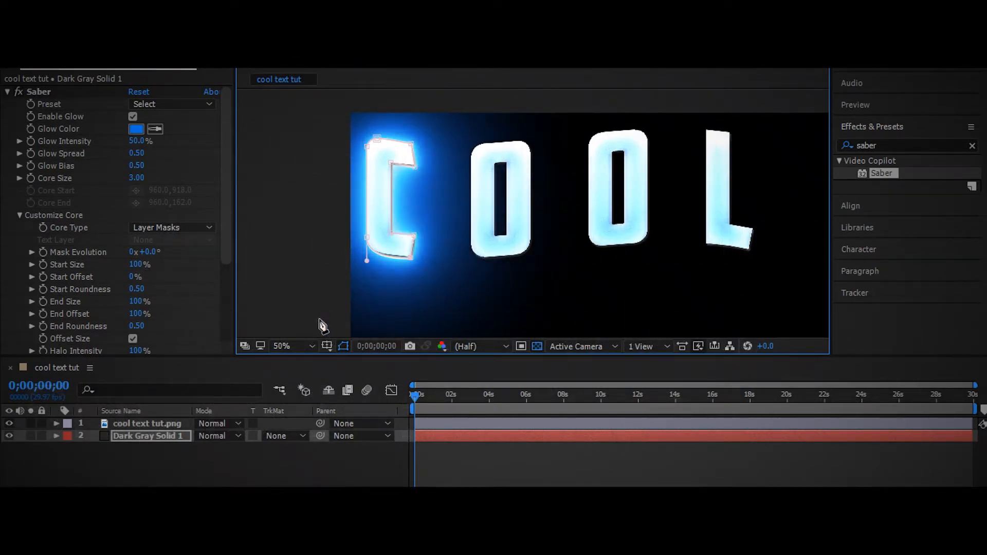
Step: Trace the outer outline of the first O with a closed mask on the solid, curving its rounded corners
click(471, 245)
click(470, 153)
mouse_move(491, 144)
mouse_down()
mouse_move(513, 144)
mouse_move(501, 140)
mouse_up()
click(523, 141)
mouse_move(529, 175)
mouse_down()
mouse_move(529, 200)
mouse_move(528, 190)
mouse_up()
drag(492, 143, 484, 142)
click(528, 175)
drag(527, 250, 515, 252)
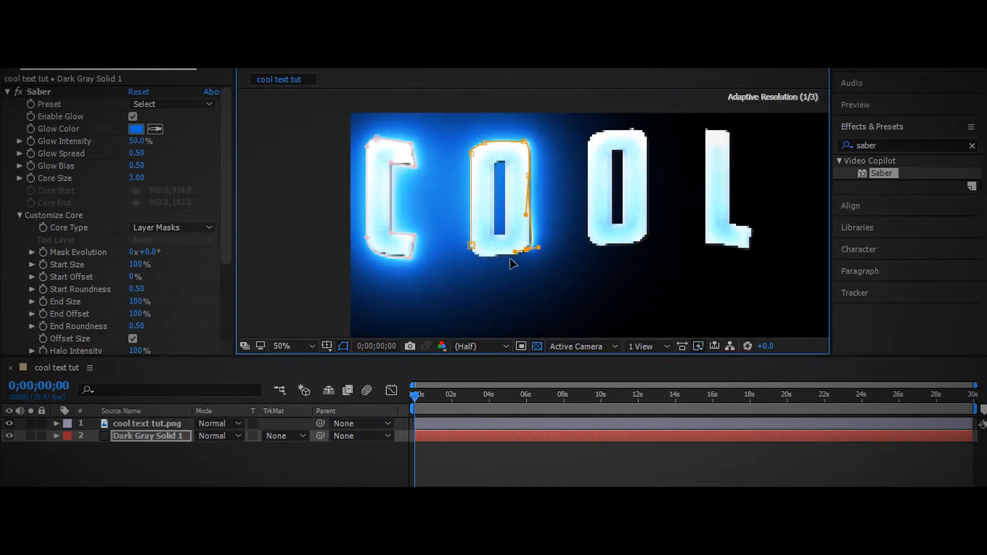
drag(528, 175, 530, 195)
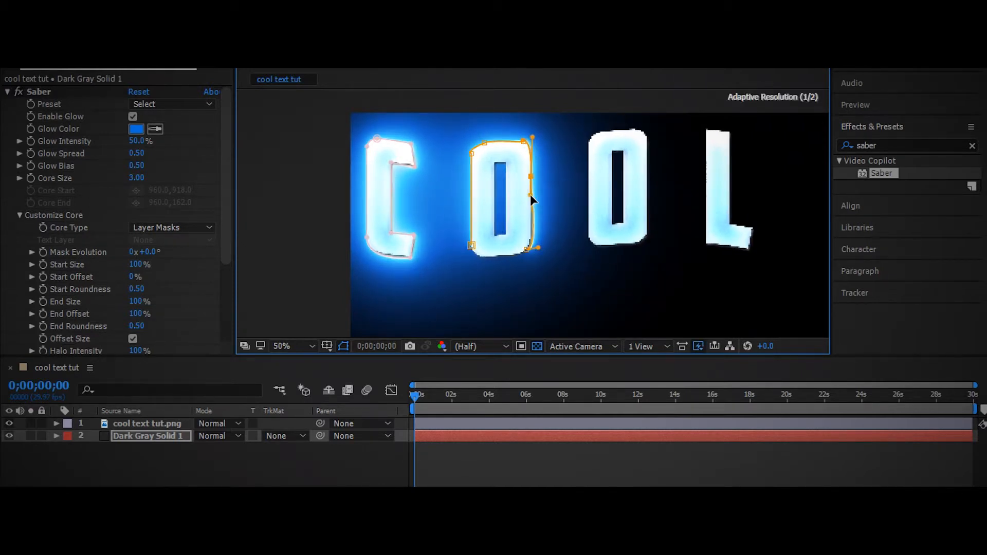
drag(472, 245, 513, 259)
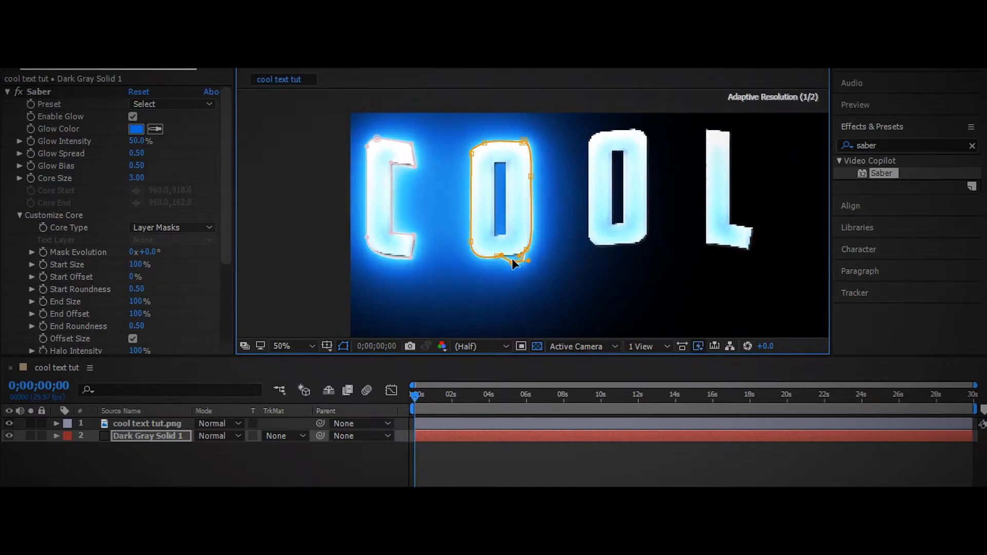
Step: Draw a closed four-point mask on the solid around the first O's inner opening, and return to the Selection tool
click(495, 235)
click(506, 233)
click(505, 161)
click(495, 164)
click(495, 234)
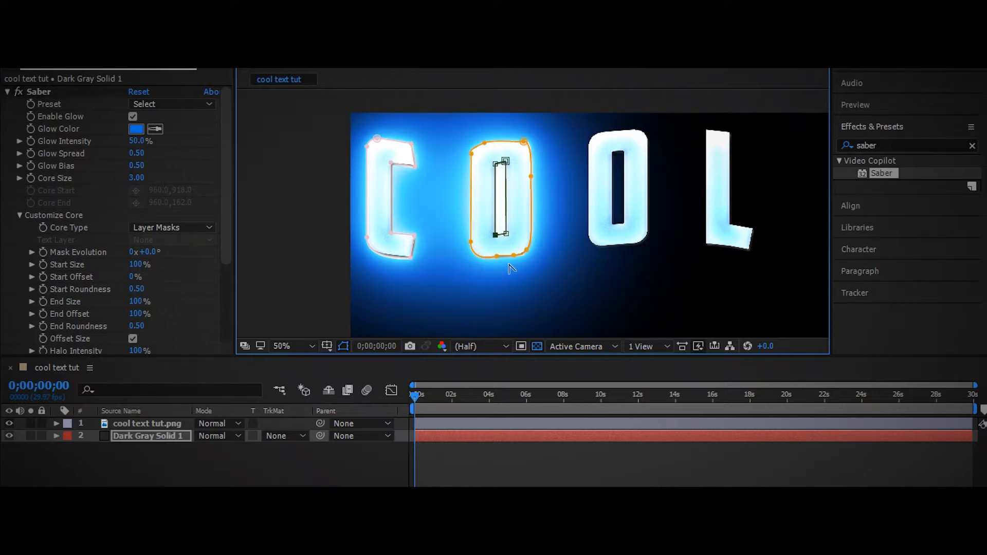
key(v)
click(470, 226)
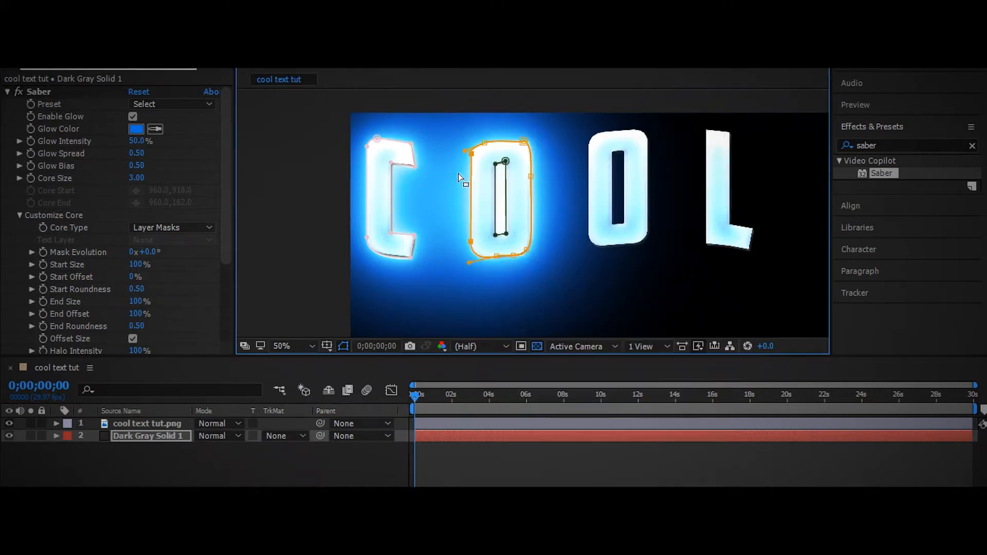
right_click(496, 204)
click(491, 198)
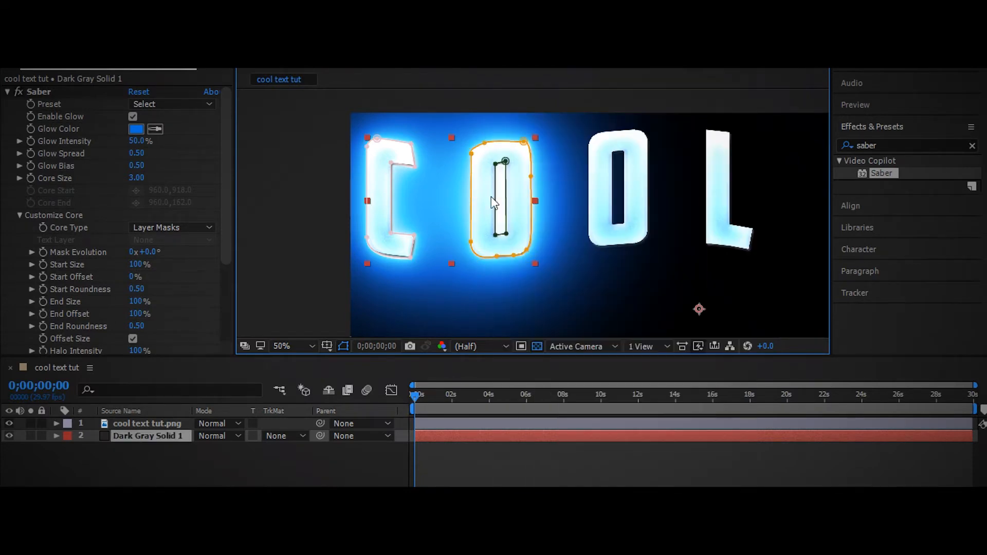
click(524, 229)
click(147, 436)
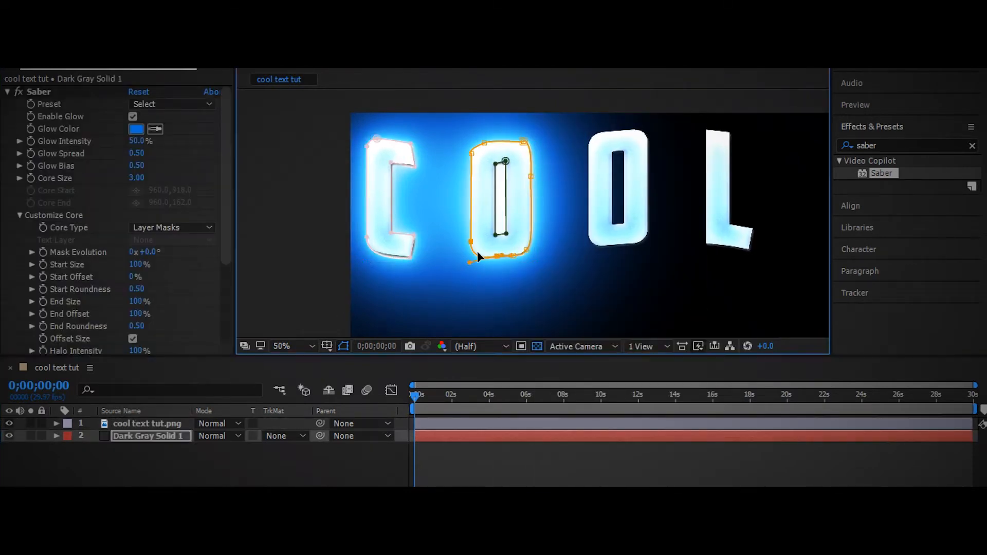
drag(500, 229, 513, 184)
key(ctrl+z)
key(ctrl+z)
right_click(509, 219)
key(Escape)
double_click(485, 172)
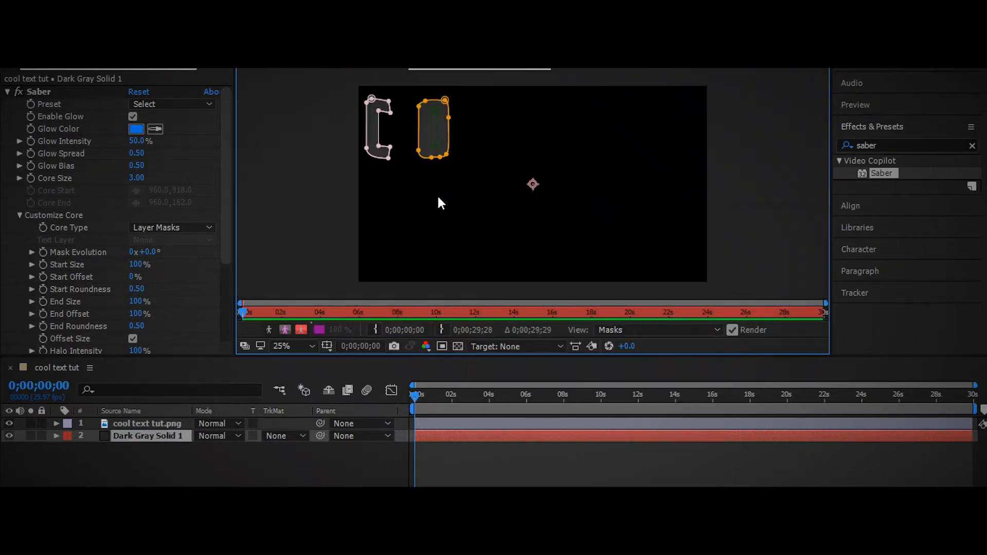
click(434, 125)
click(378, 63)
click(482, 165)
click(496, 176)
key(ctrl+z)
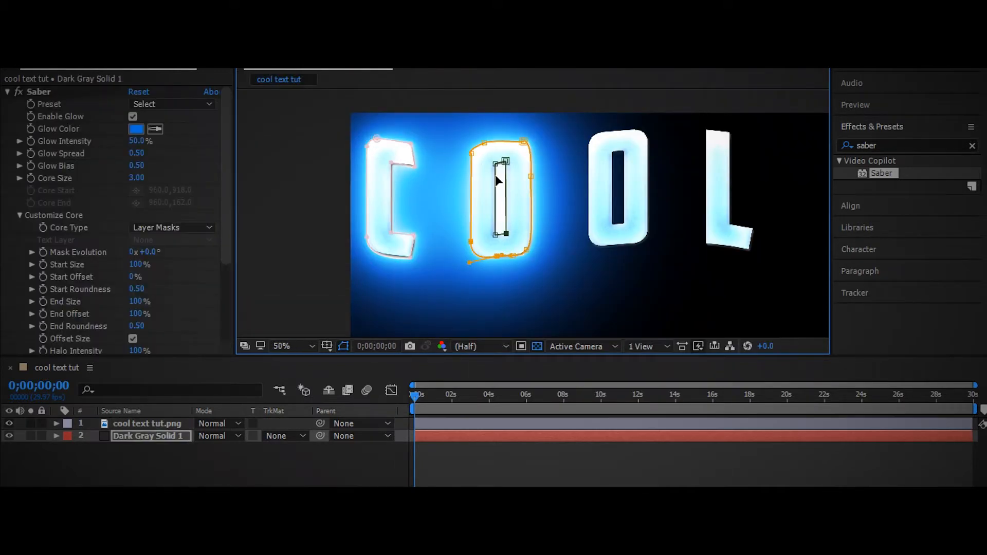
Step: Nudge a corner point of the first O's inner mask, then reselect the dark gray solid with the Pen tool active
mouse_move(495, 164)
mouse_down()
mouse_move(638, 146)
mouse_move(482, 152)
mouse_move(495, 165)
mouse_up()
click(486, 206)
click(496, 216)
click(137, 437)
key(g)
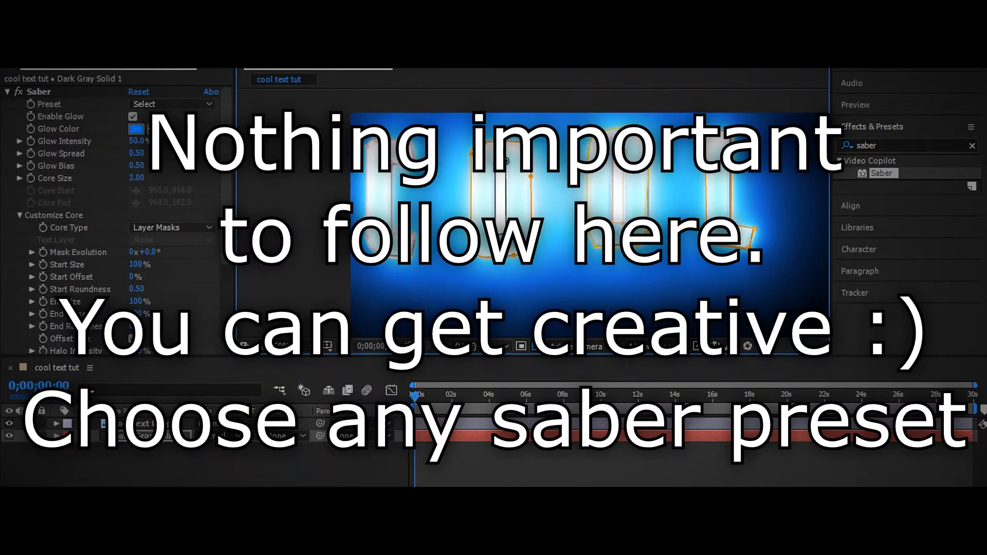
Step: Try the Core preset on the solid's Saber effect
scroll(129, 206, down, 5)
scroll(129, 205, up, 5)
click(140, 101)
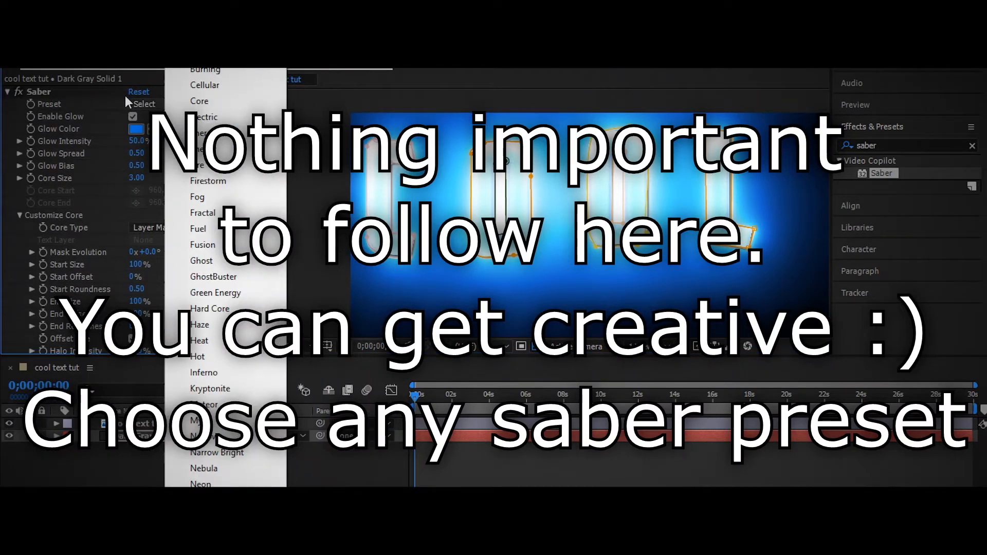
click(199, 100)
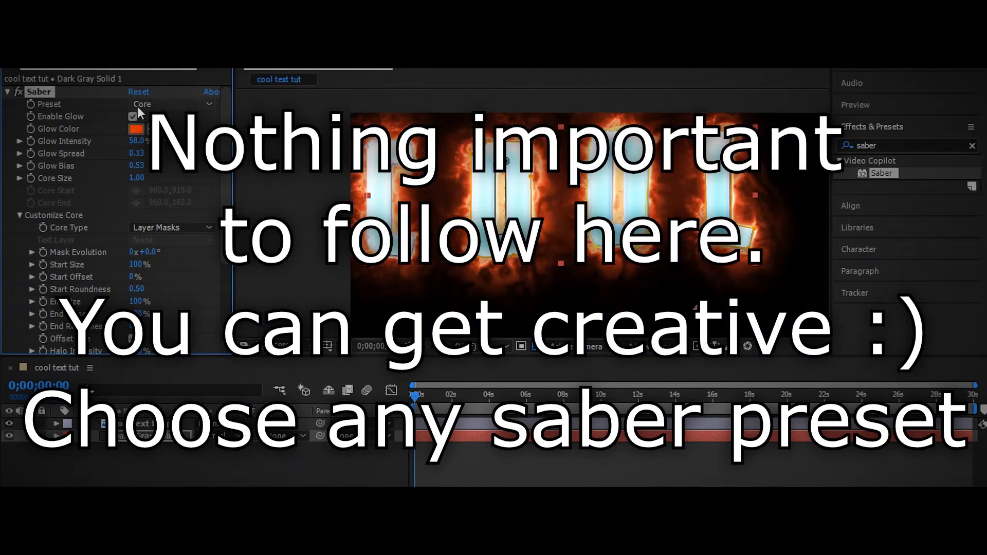
Step: Try the Pulse preset on the Saber effect and inspect the resulting glow around the whole lettering
click(138, 107)
click(191, 337)
click(167, 104)
click(186, 459)
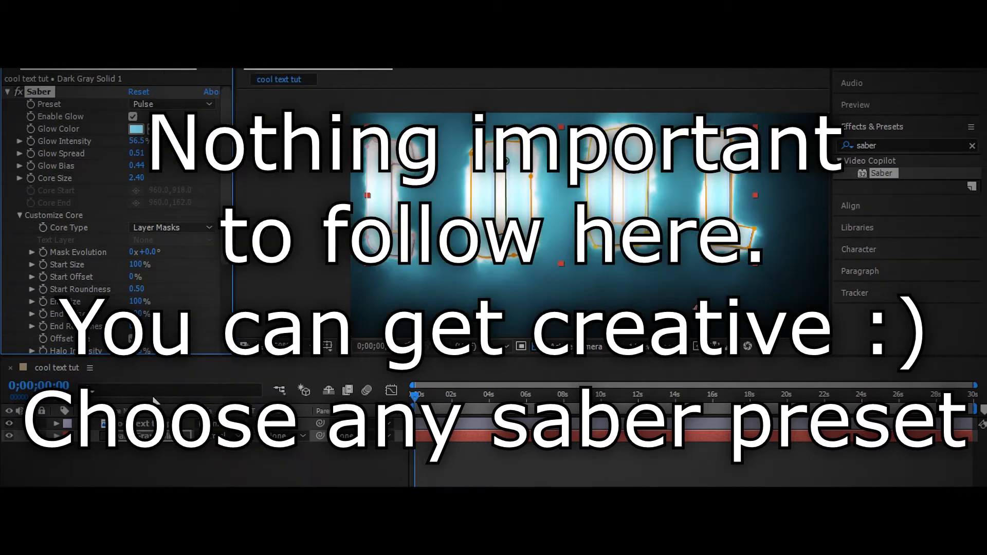
scroll(157, 325, down, 5)
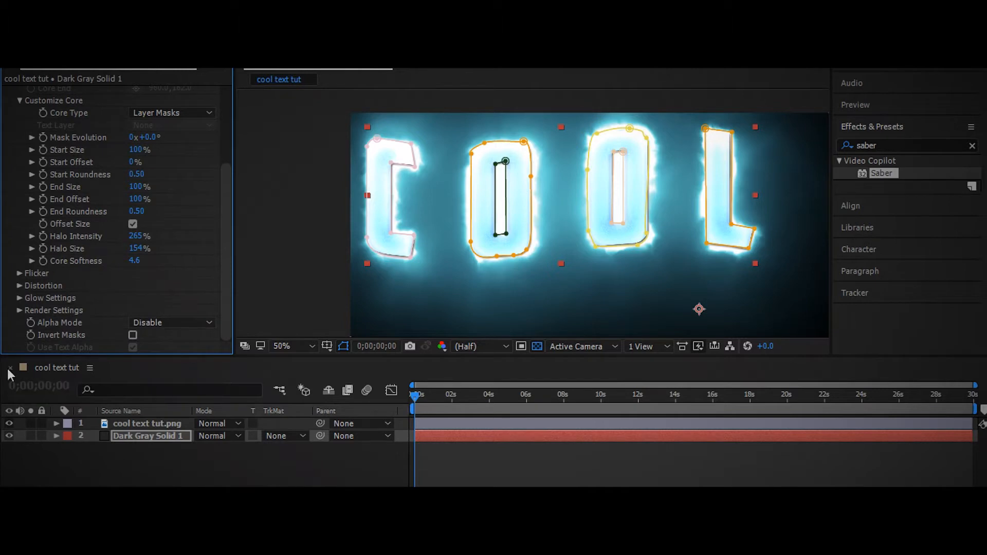
drag(226, 247, 226, 165)
scroll(710, 181, down, 2)
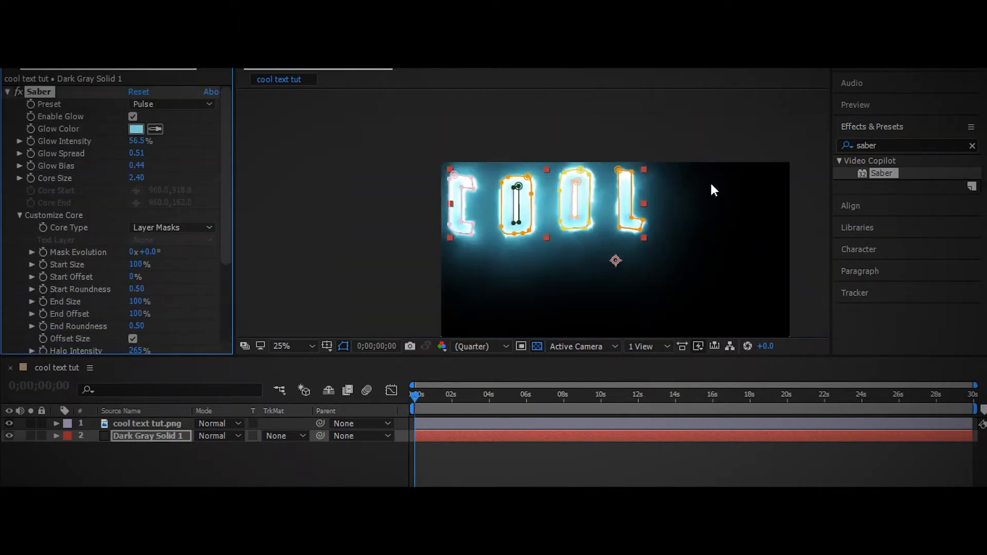
click(711, 181)
scroll(652, 247, up, 2)
Step: Try the Soft Smoke preset on the Saber effect with a purple glow color
click(173, 105)
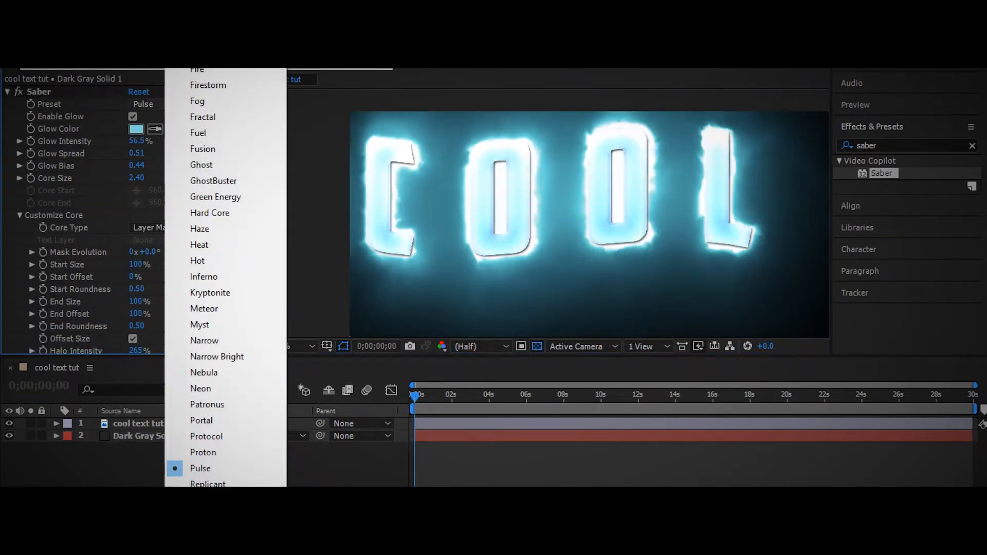
click(191, 514)
click(174, 105)
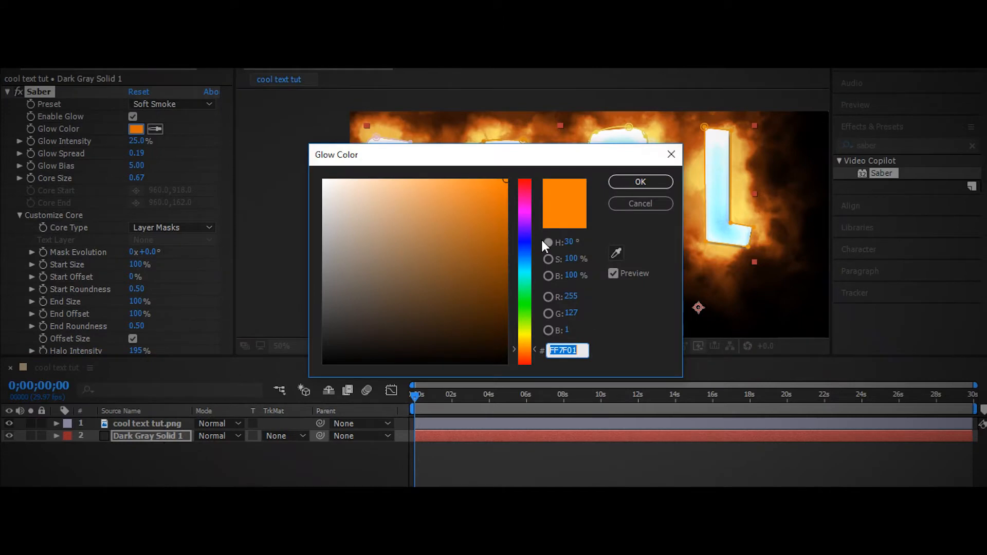
click(165, 286)
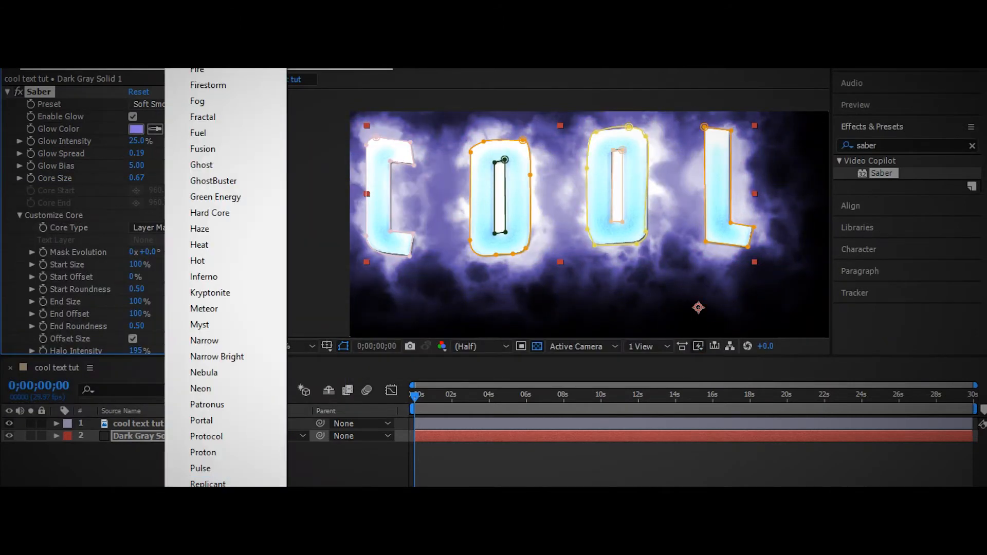
Step: Try the Tesseract preset on the Saber effect and inspect the glow around the letters
click(245, 432)
click(153, 108)
click(193, 148)
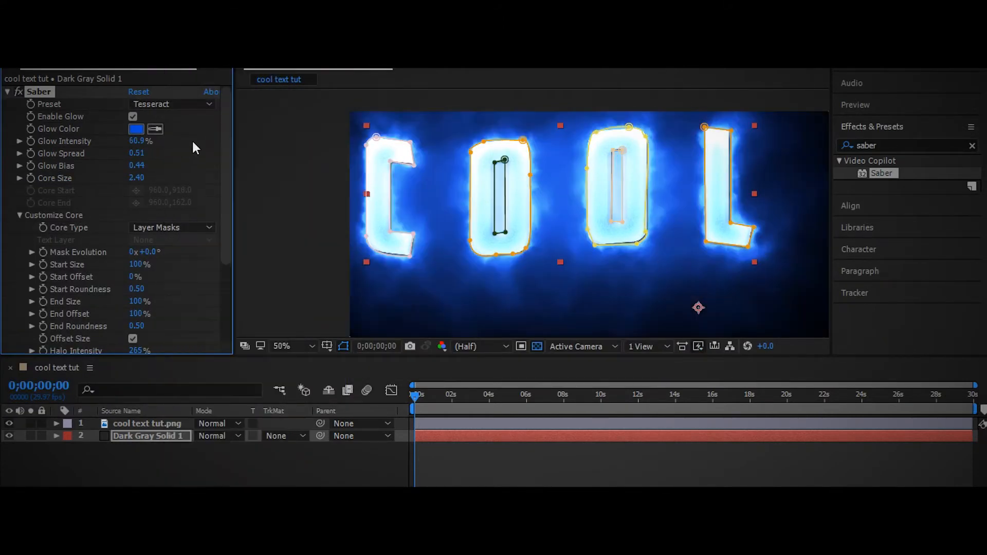
click(537, 98)
scroll(461, 203, down, 2)
scroll(521, 149, down, 2)
scroll(609, 229, up, 2)
Step: Apply the GhostBuster preset to the Saber effect and set the composition preview resolution to Full
click(158, 104)
click(160, 198)
scroll(154, 206, down, 3)
drag(139, 242, 113, 241)
click(478, 346)
click(472, 379)
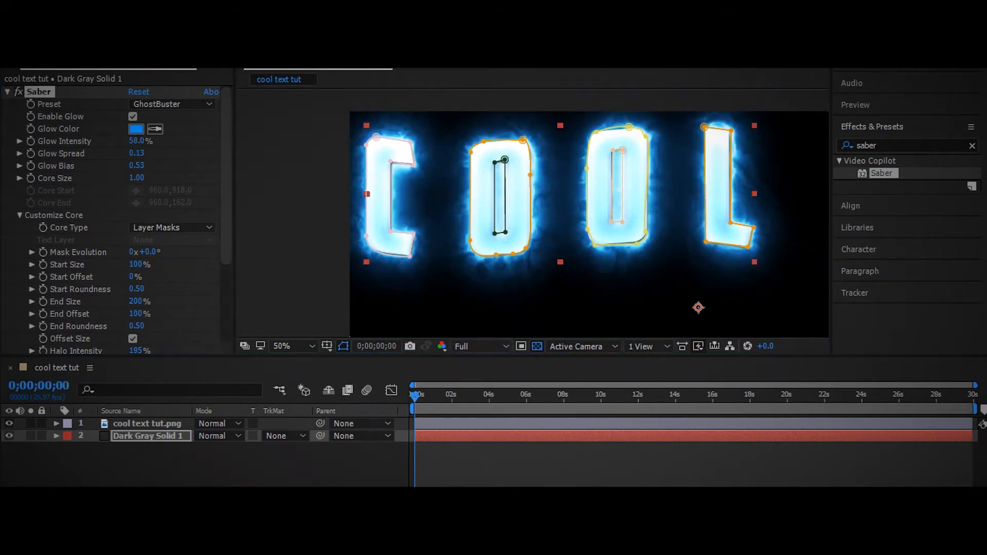
Step: Change the Saber glow color to a slightly deeper blue, keeping the GhostBuster preset
click(164, 105)
click(136, 129)
drag(188, 293, 203, 295)
click(302, 221)
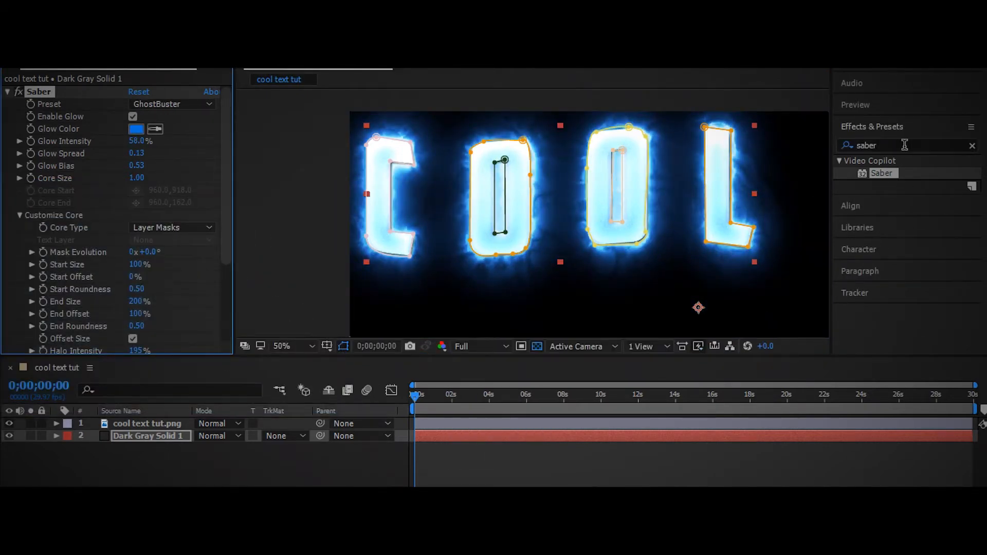
Step: Search the effects for glow and apply S_ZGlow to the cool text tut.png layer
scroll(537, 135, down, 2)
click(899, 148)
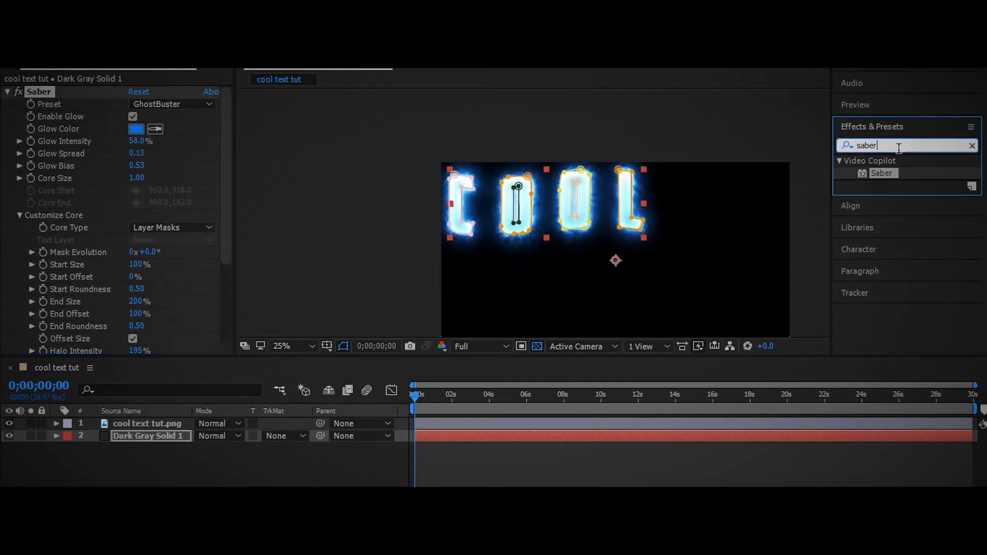
click(906, 146)
text(glo)
scroll(937, 272, down, 6)
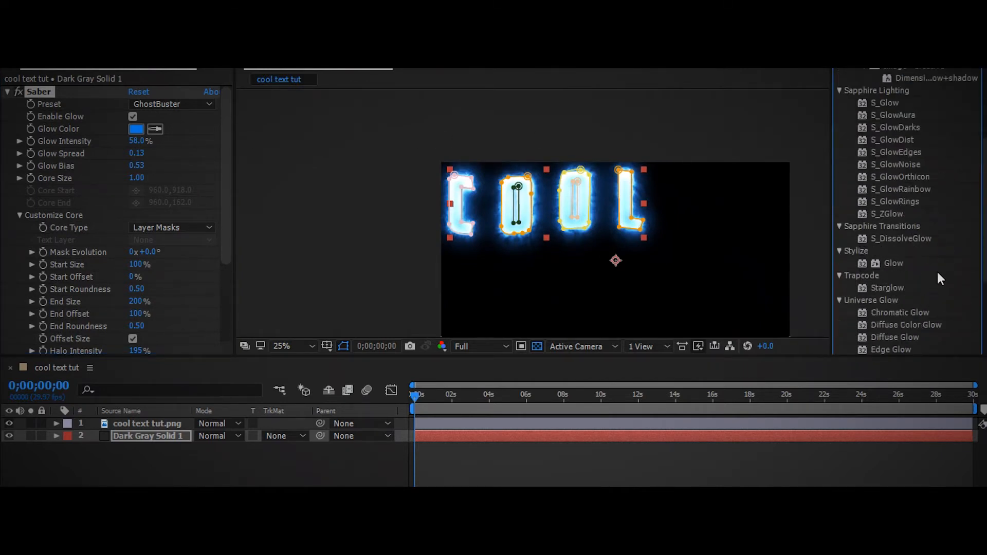
scroll(933, 184, down, 1)
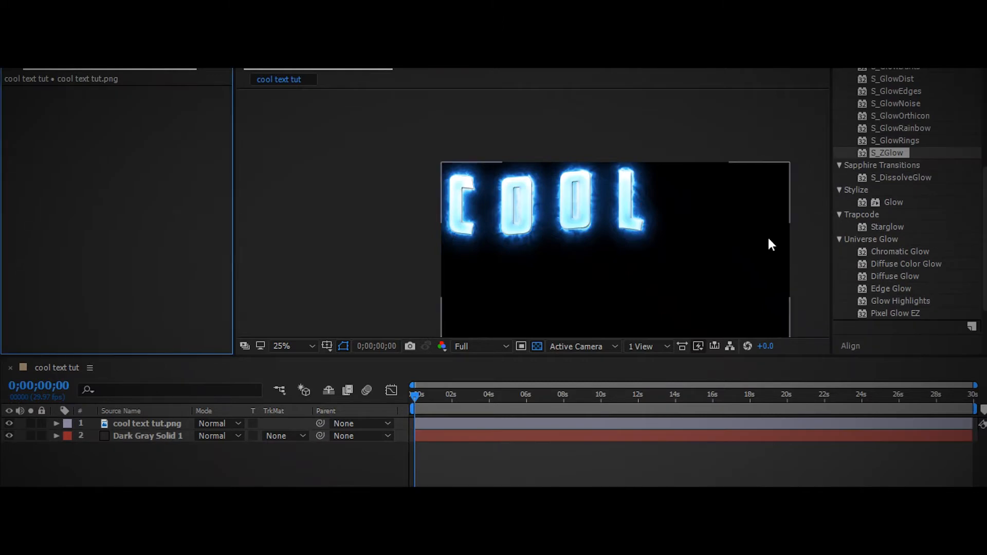
scroll(877, 211, up, 1)
scroll(879, 208, down, 1)
drag(906, 154, 582, 237)
drag(628, 272, 610, 264)
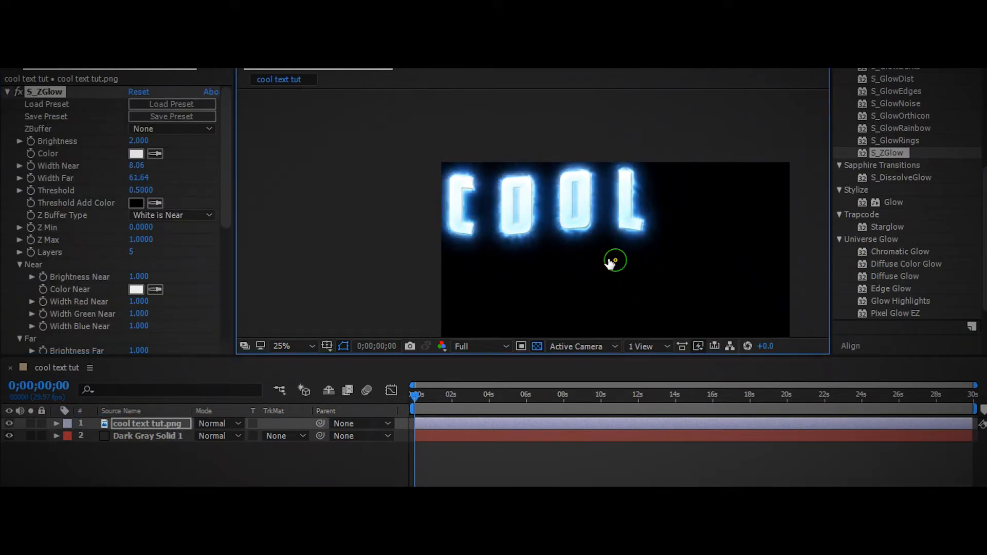
Step: Set S_ZGlow's Z Min to 0.2, Threshold to 0.64, Width Near to 12.06 and Width Far to 87.64
drag(136, 228, 153, 228)
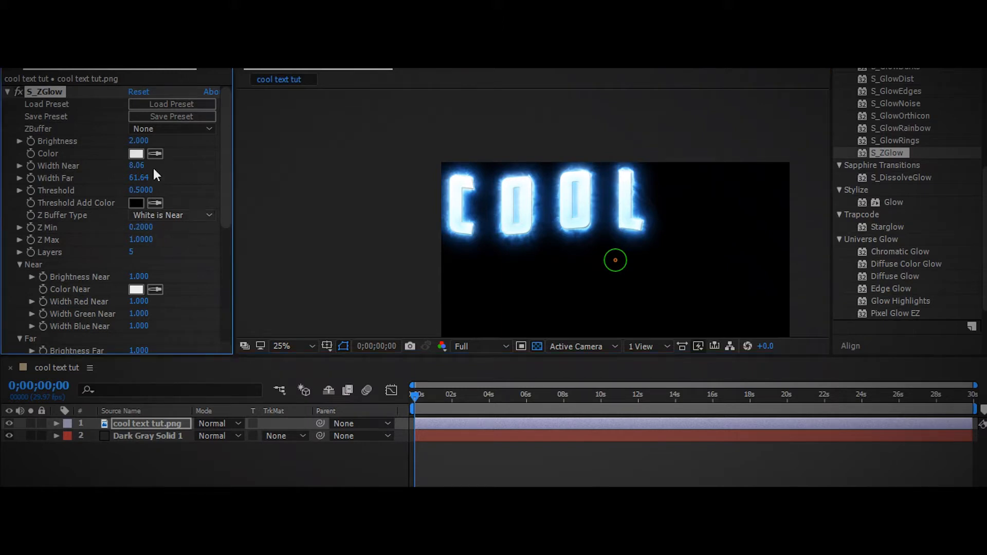
drag(151, 190, 106, 212)
mouse_move(139, 178)
mouse_down()
mouse_move(157, 180)
mouse_move(132, 182)
mouse_up()
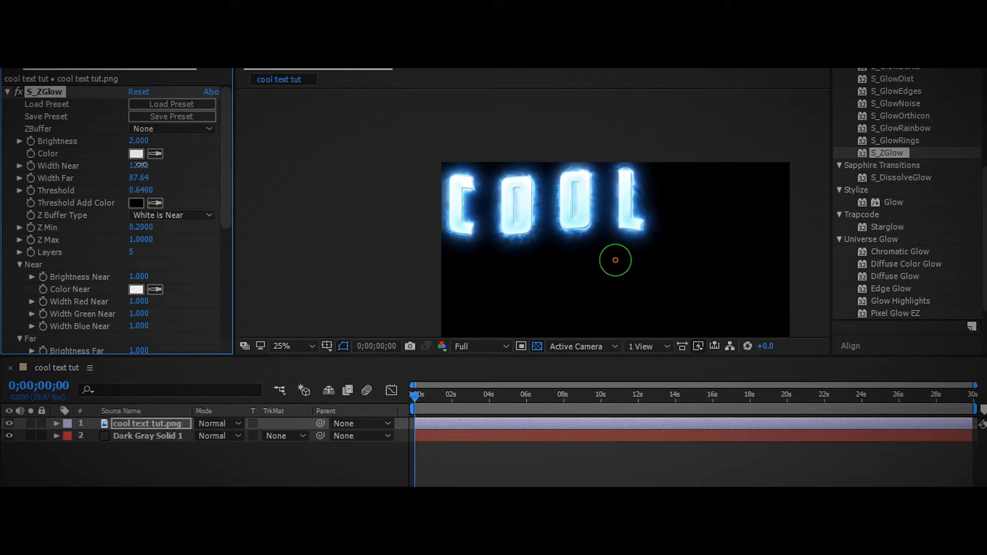
scroll(549, 200, up, 1)
Step: Set S_ZGlow's Brightness to 4.52 and its Threshold to 0.87
drag(134, 141, 126, 141)
drag(203, 127, 170, 135)
drag(139, 190, 220, 152)
scroll(177, 284, down, 5)
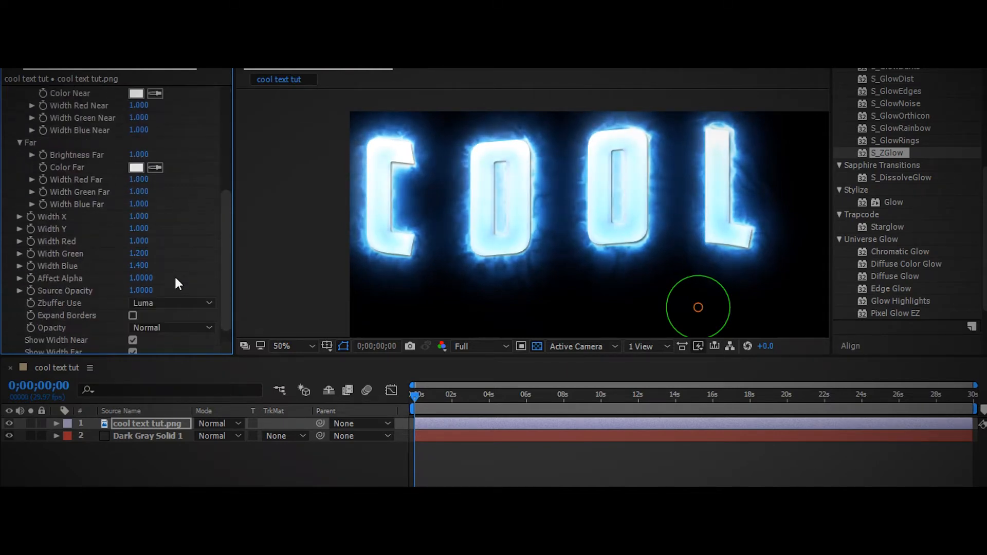
scroll(296, 253, down, 1)
scroll(739, 145, down, 1)
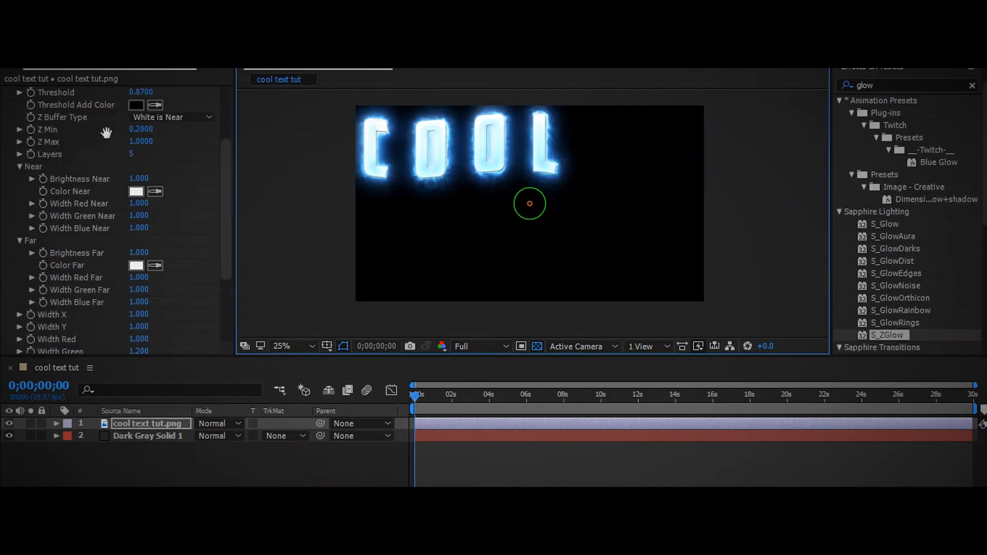
scroll(957, 211, up, 2)
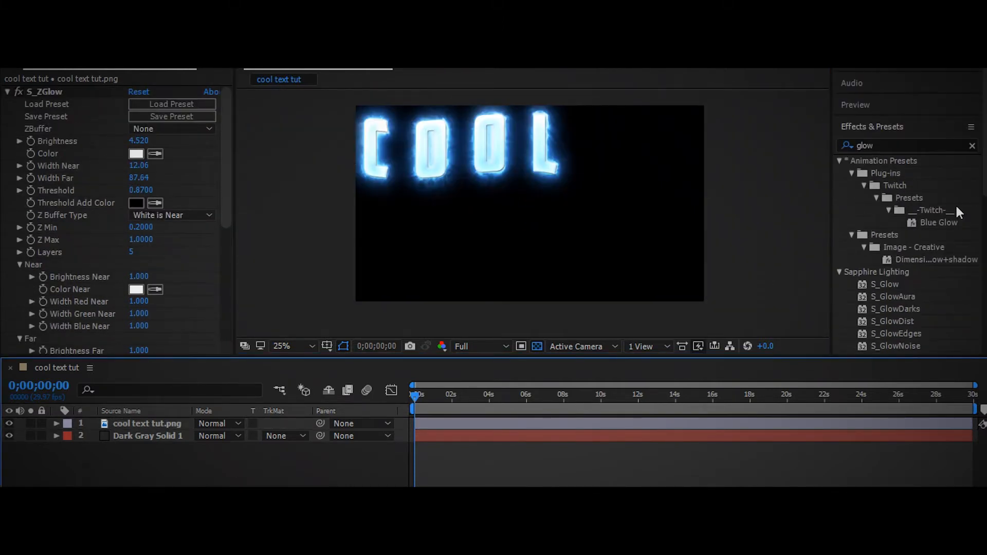
Step: Clear the effects search and compare the lettering with the Dark Gray Solid 1 layer hidden and shown
click(972, 146)
click(872, 126)
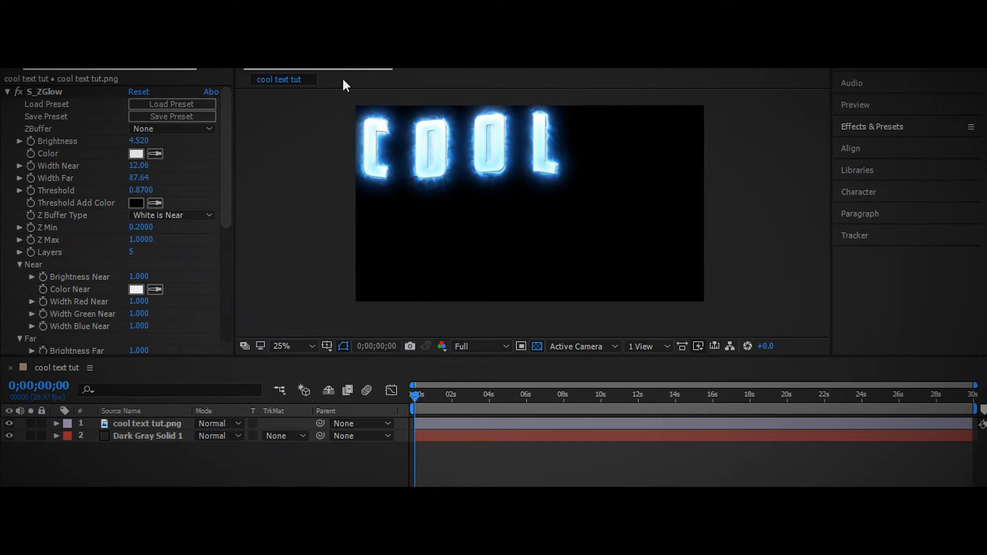
click(877, 128)
click(5, 441)
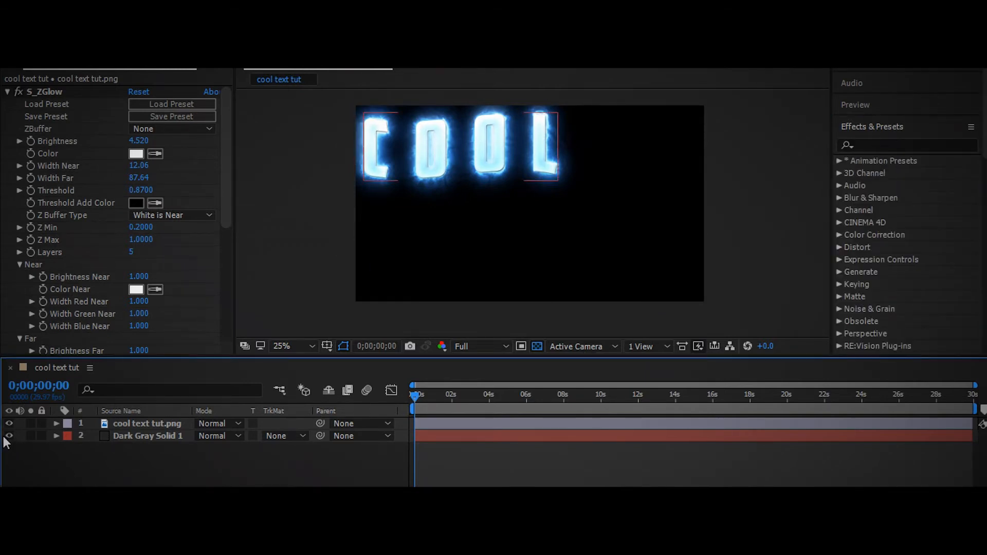
click(8, 435)
click(9, 436)
Step: Find the Linear Color Key effect and apply it to the Dark Gray Solid 1 layer
drag(226, 149, 227, 286)
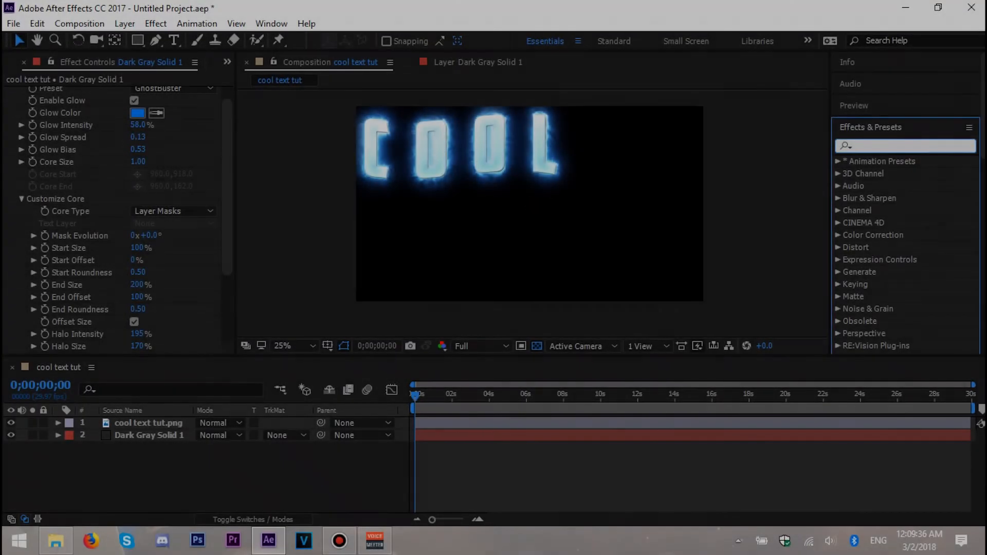
text(linear)
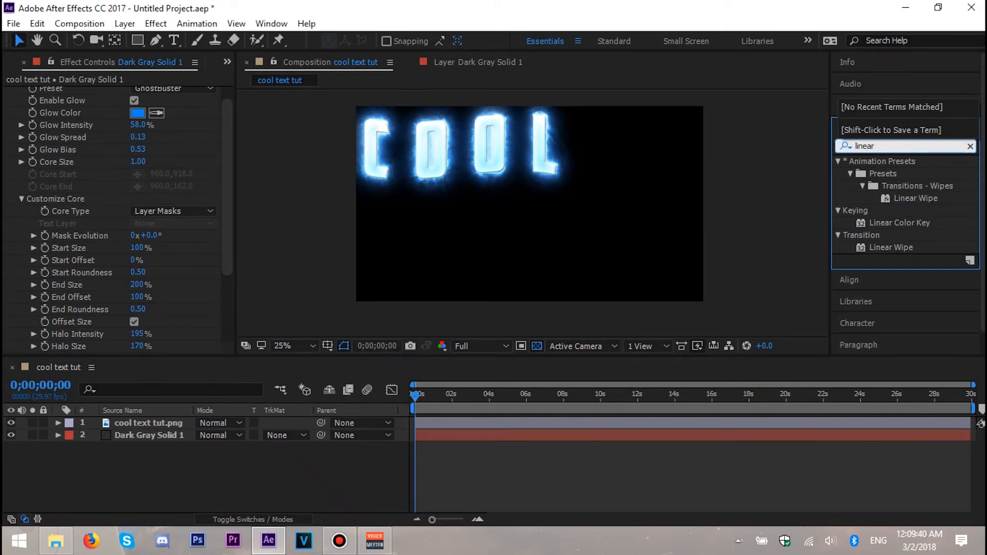
text( col)
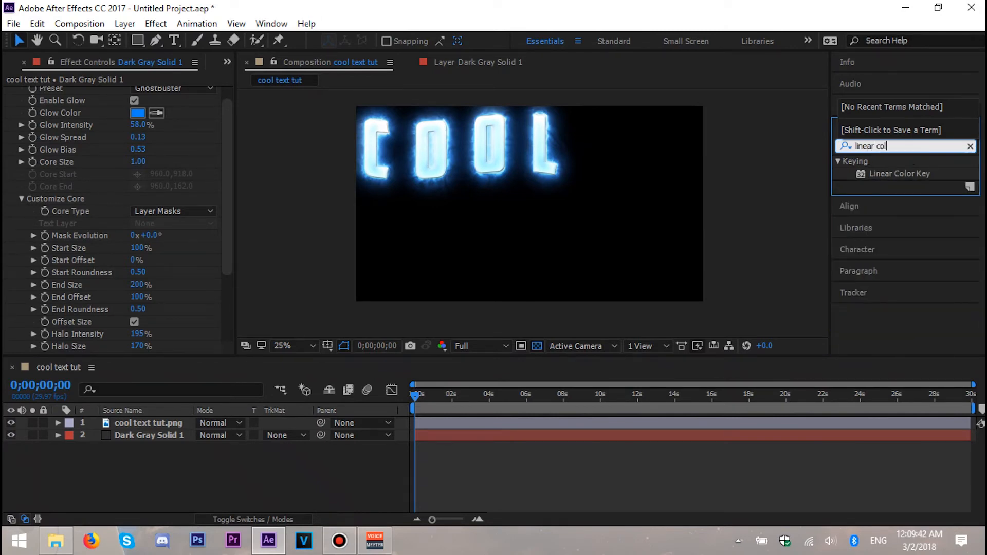
drag(885, 179, 132, 445)
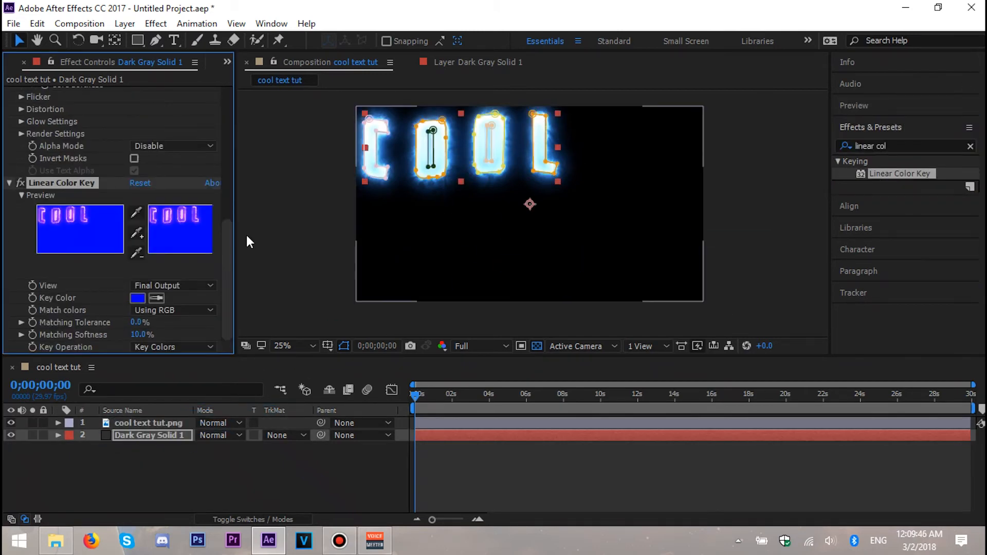
Step: Set the Linear Color Key's key color to black (000000) to remove the solid's background
click(139, 298)
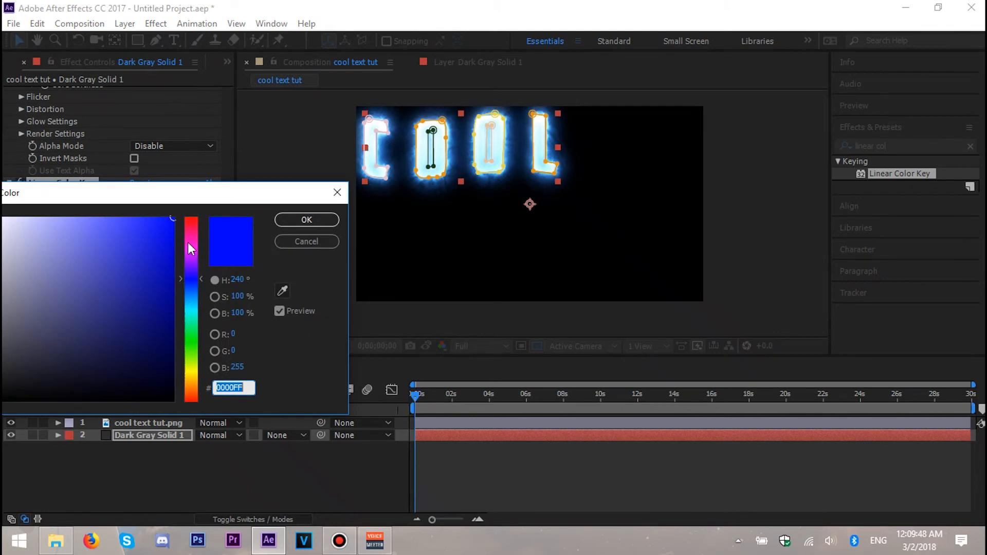
drag(243, 193, 391, 78)
click(554, 246)
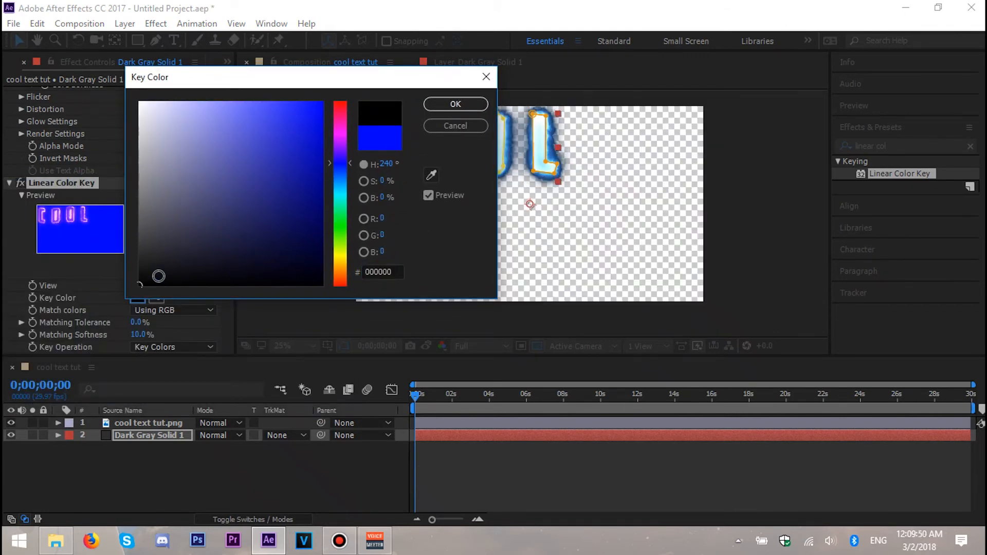
click(455, 104)
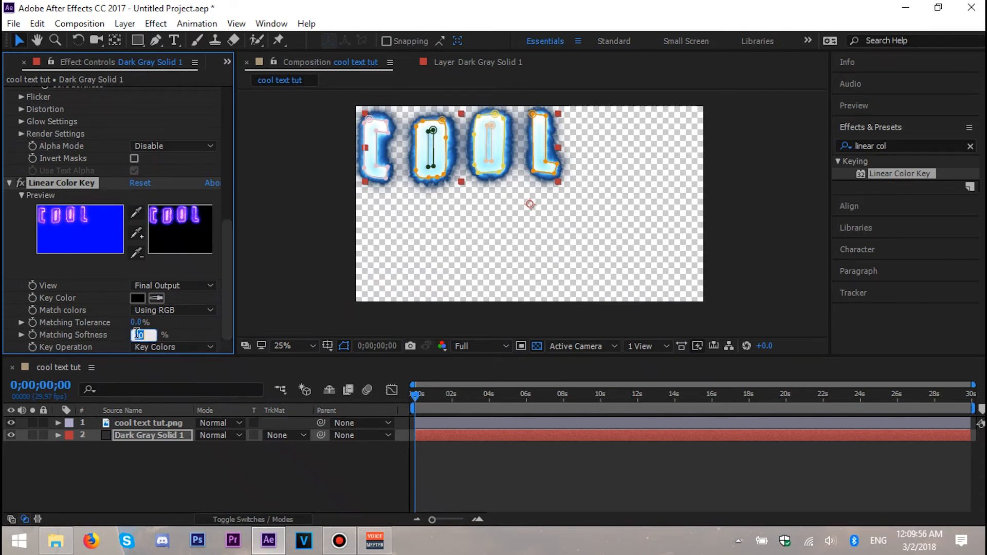
Step: Set the Linear Color Key's Matching Softness to 61%
text(61)
key(Return)
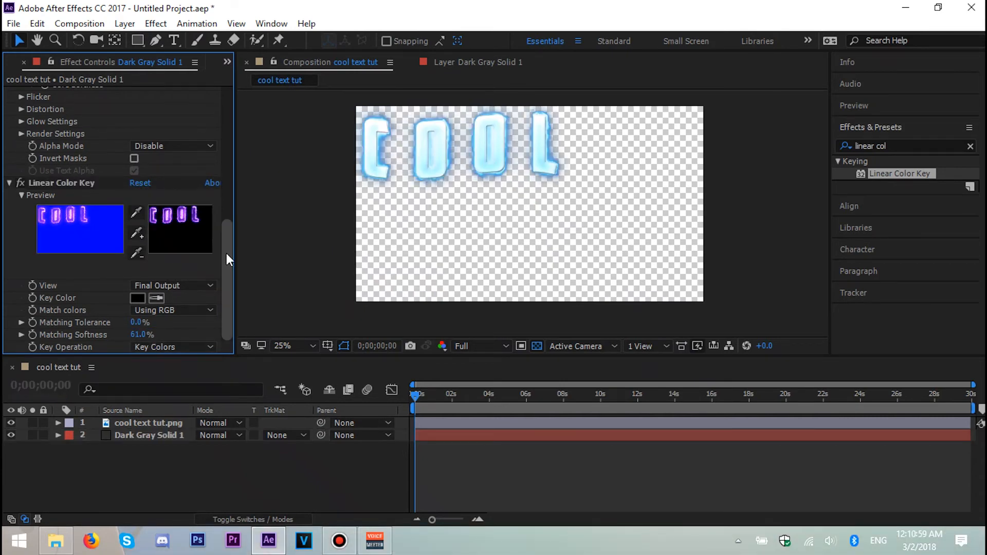
scroll(562, 272, up, 2)
scroll(561, 273, down, 2)
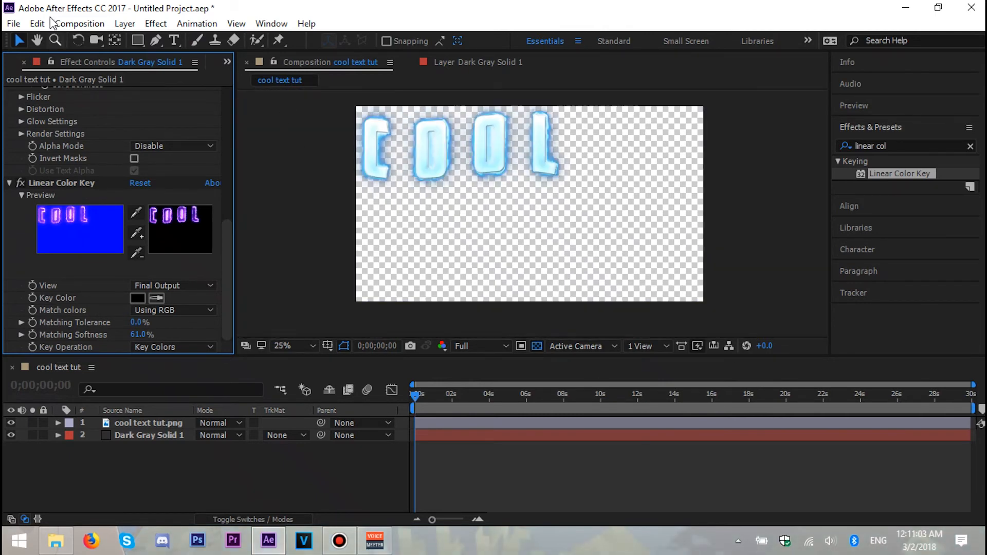
Step: Queue the current frame of the cool text tut composition for export as a still image file
click(36, 24)
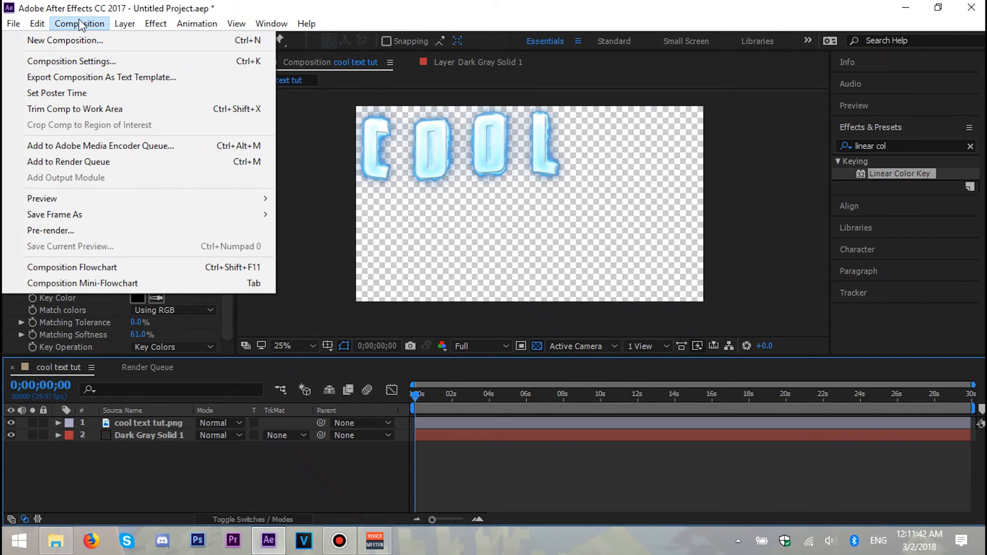
mouse_move(94, 213)
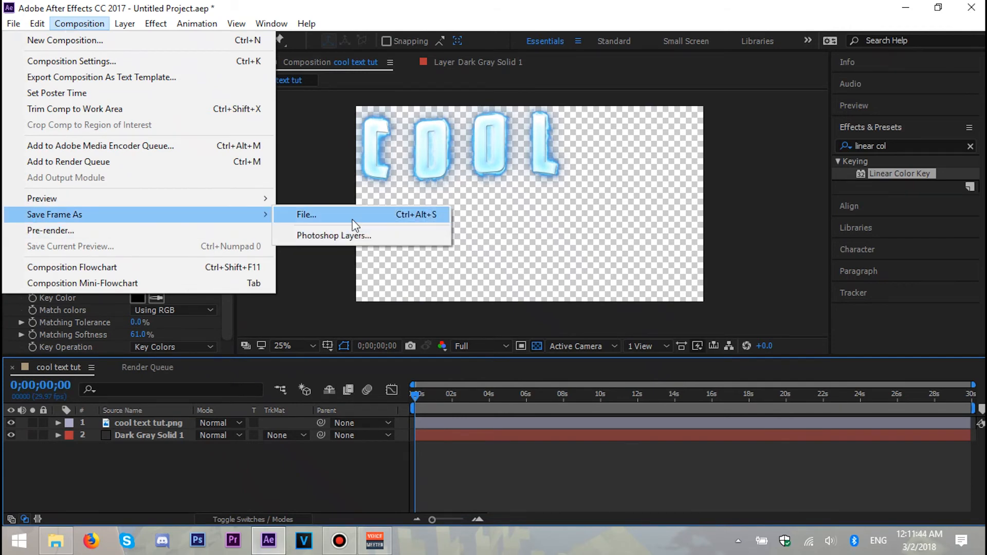
click(349, 216)
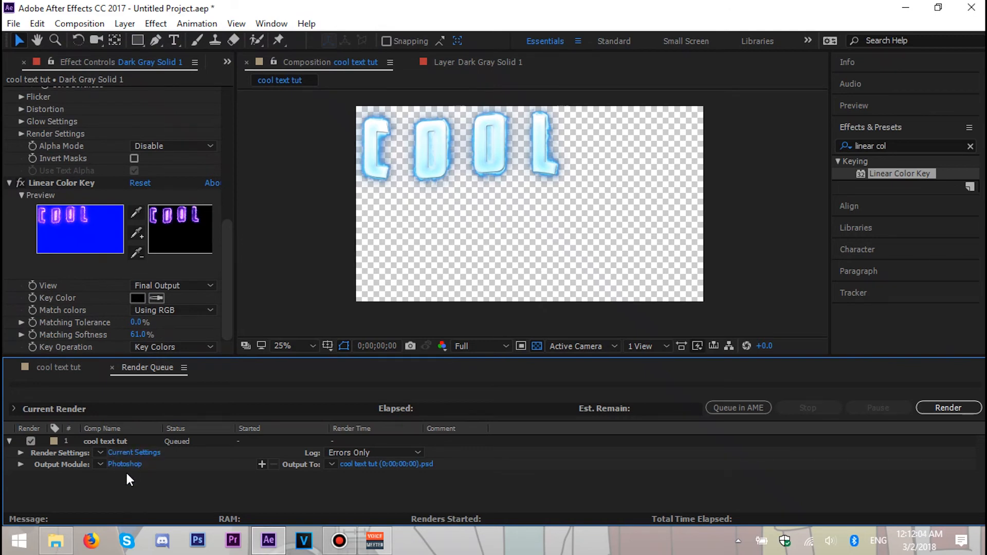
Step: Set the queued frame's output module format to PNG Sequence and go through its format options
click(128, 462)
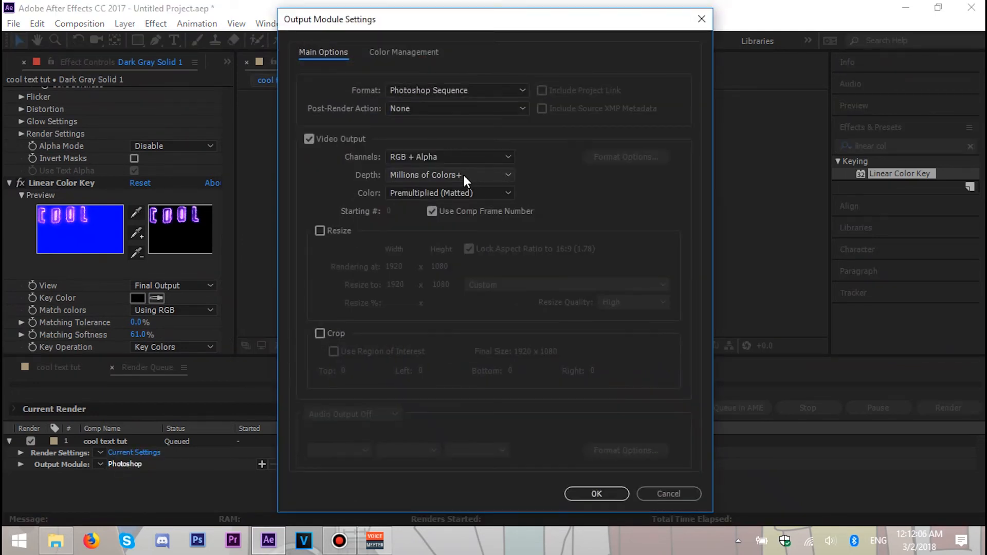
click(449, 92)
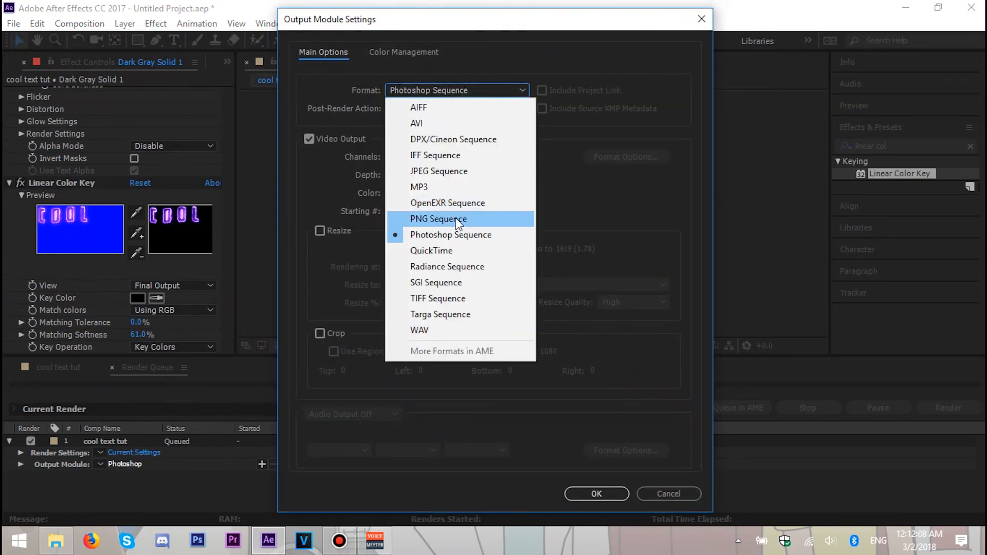
click(438, 219)
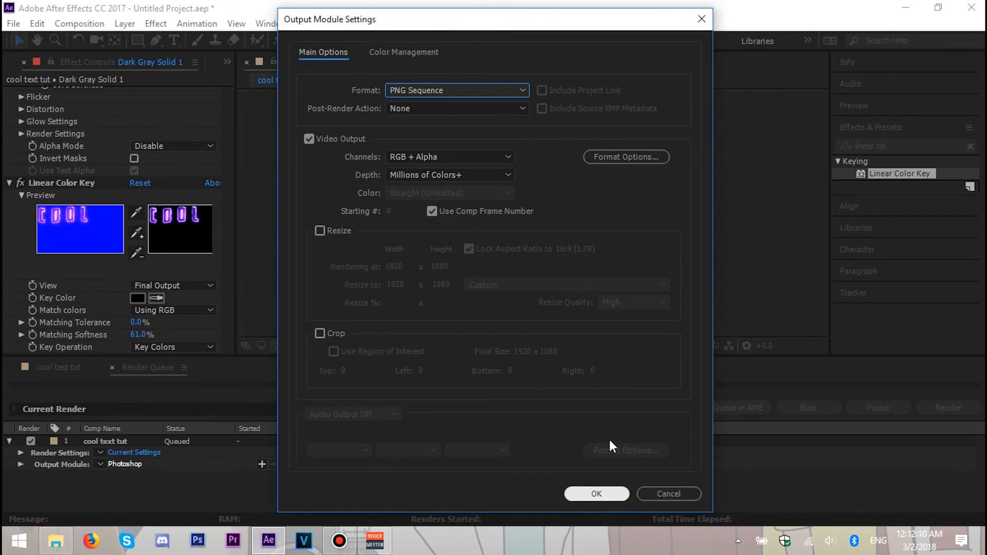
click(621, 155)
click(528, 256)
click(517, 268)
click(570, 227)
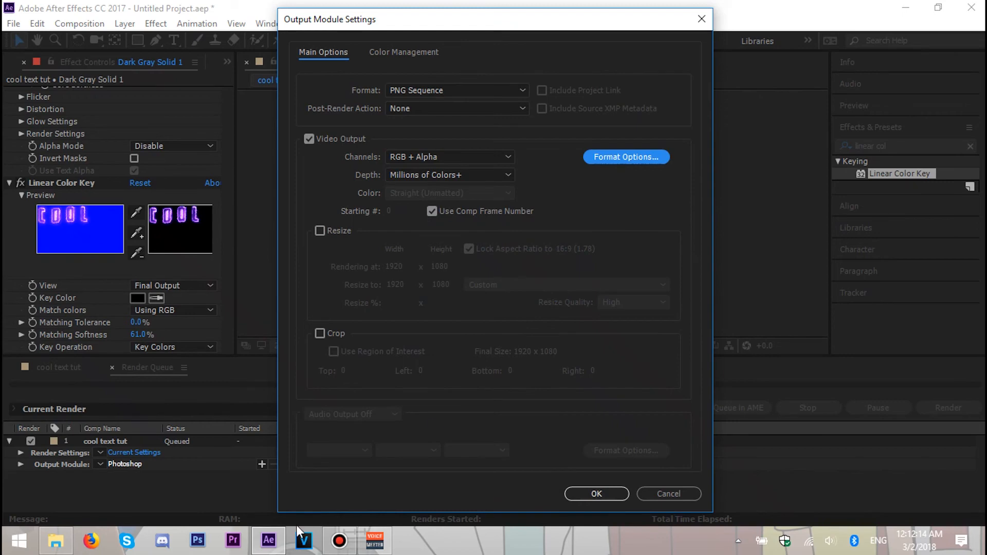
click(589, 496)
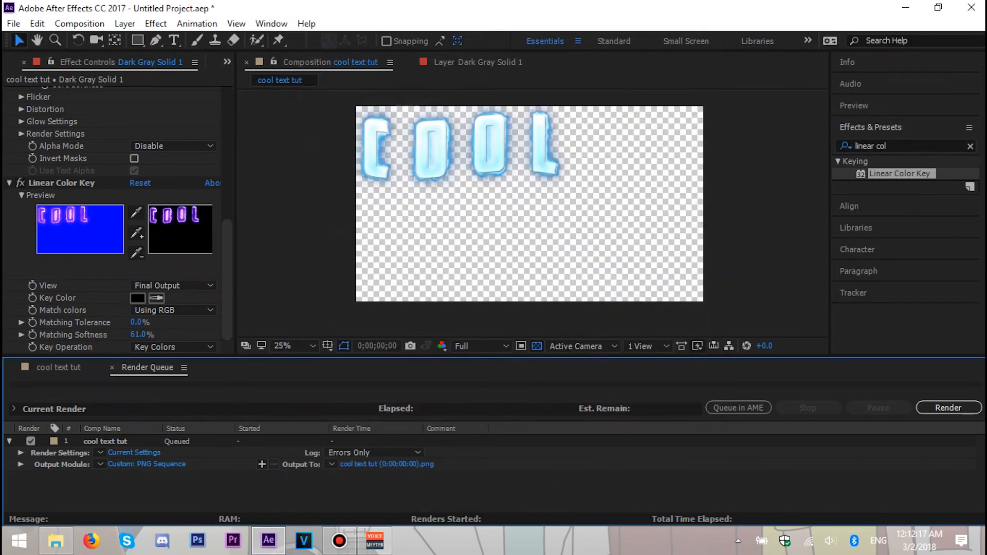
Step: Open the queued PNG frame's output destination and browse the Pictures folder
click(381, 462)
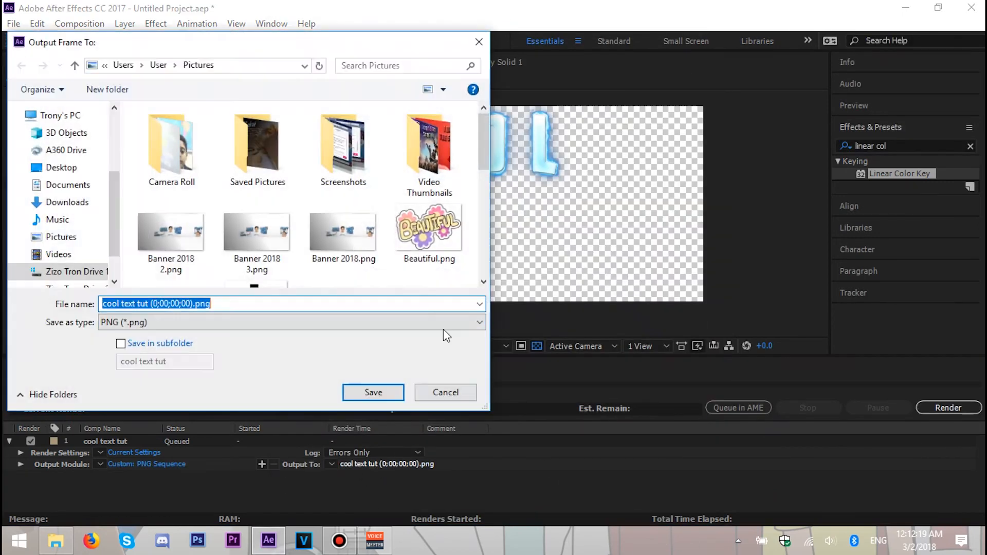
scroll(308, 195, down, 2)
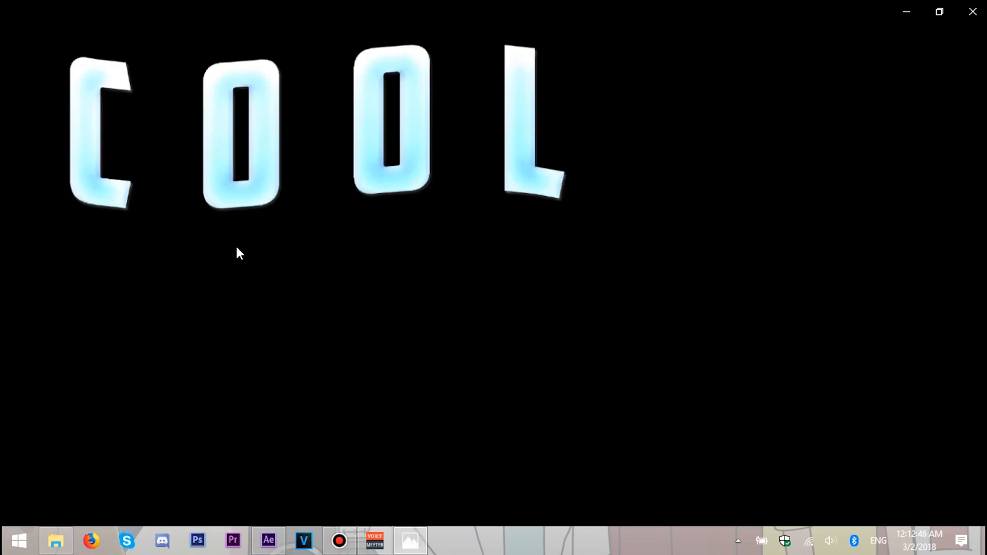
Step: Close the original cool text tut.png and open the exported cool text tut2.png in the Photos app for comparison
click(972, 11)
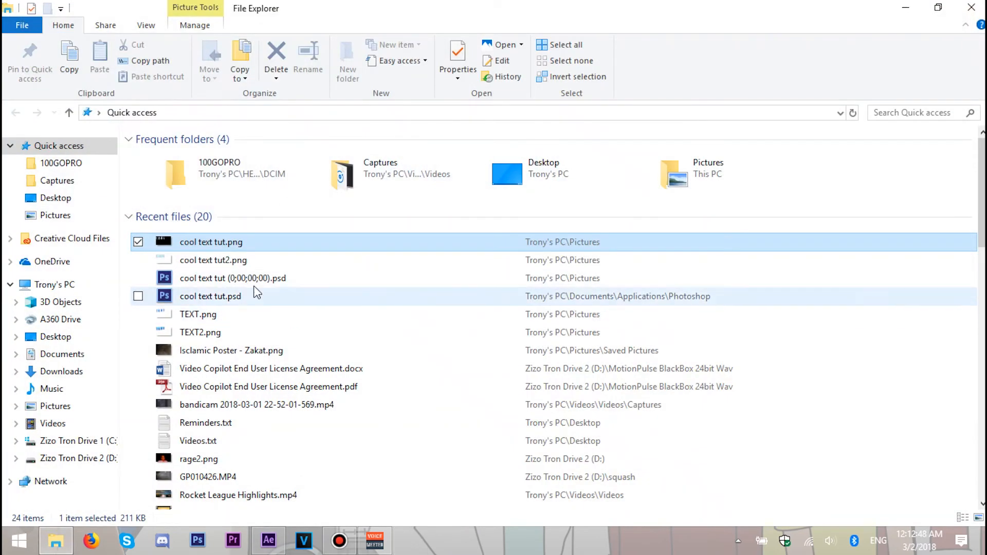
double_click(176, 262)
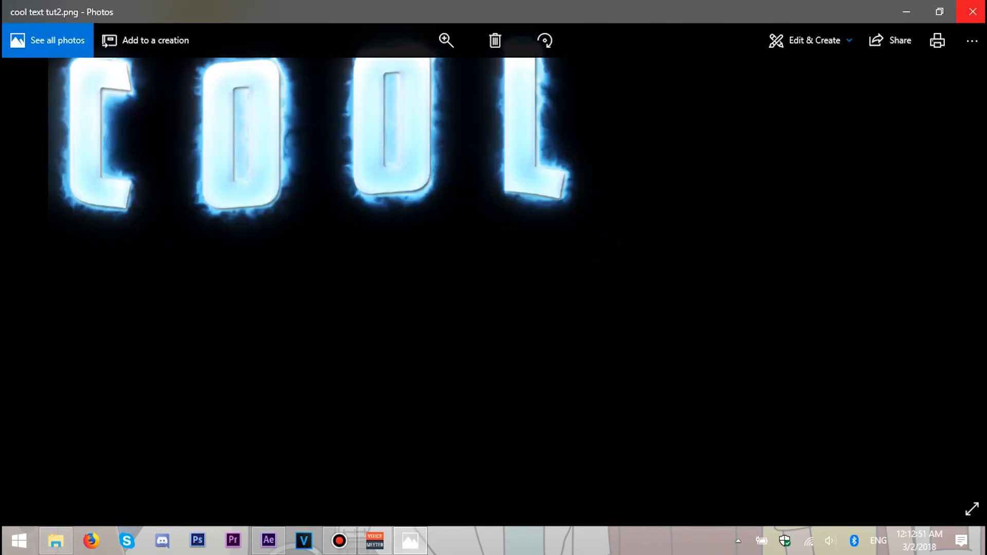